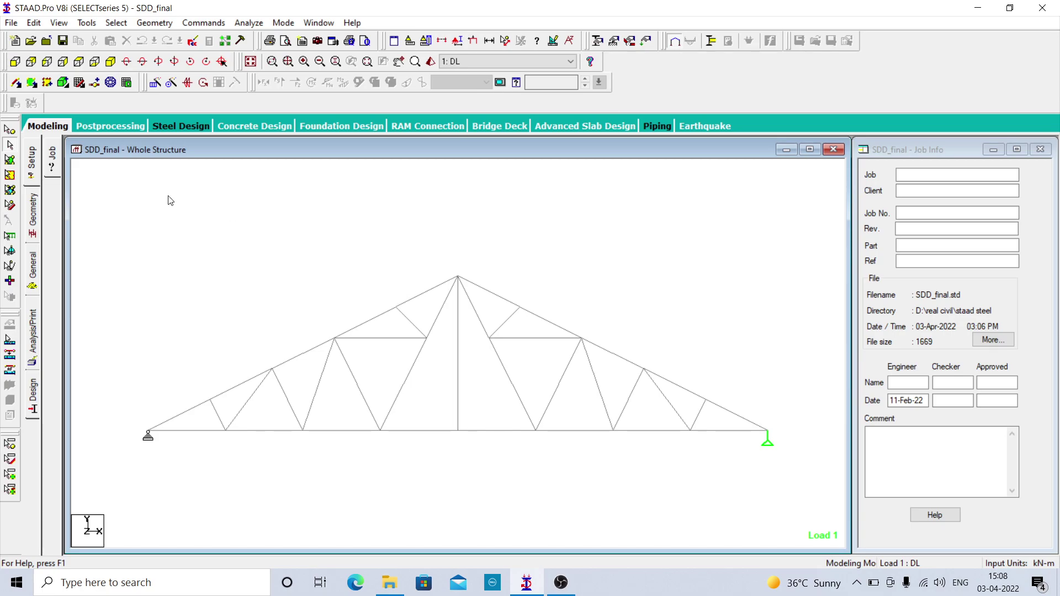
Show the Steel Design panel for the SDD_final truss, currently using AISC 360-10.
{"action": "left_click", "coordinate": [33, 394]}
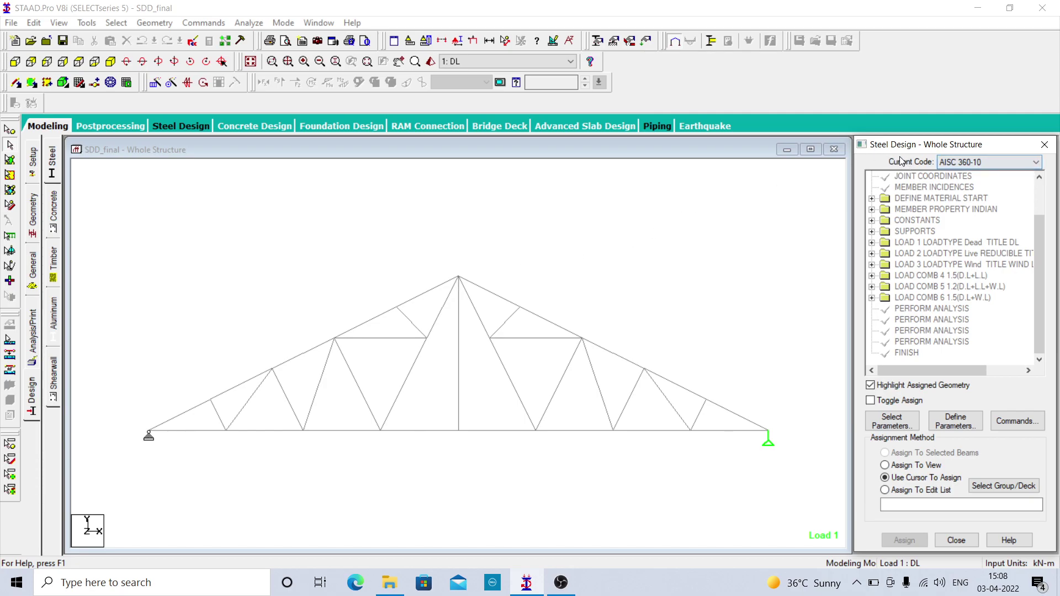
Change the current steel design code to IS800 2007 LSD.
{"action": "left_click", "coordinate": [950, 165]}
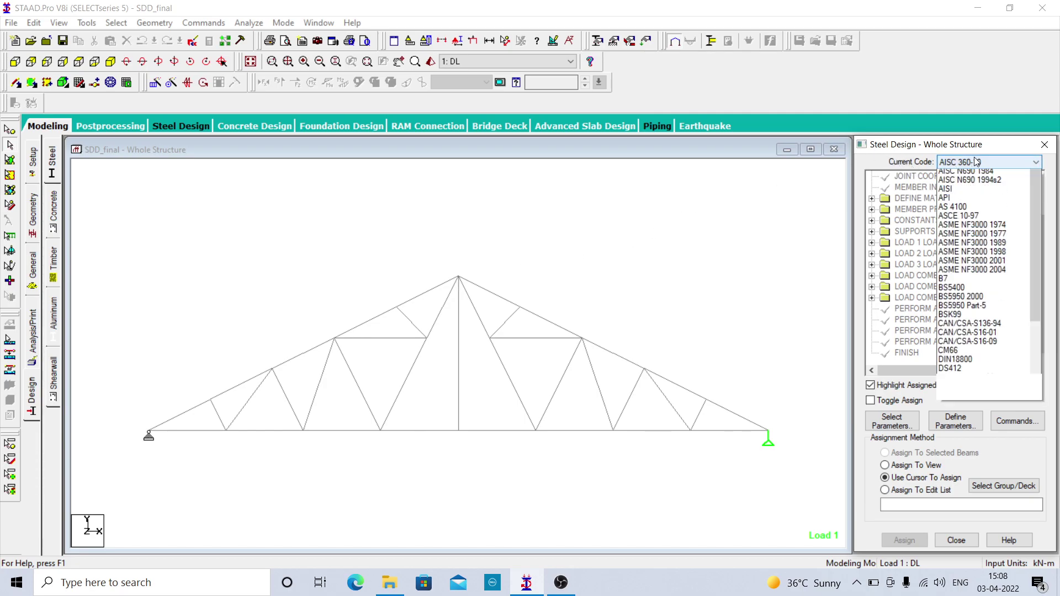
{"action": "scroll", "coordinate": [988, 272], "scroll_direction": "down", "scroll_amount": 2}
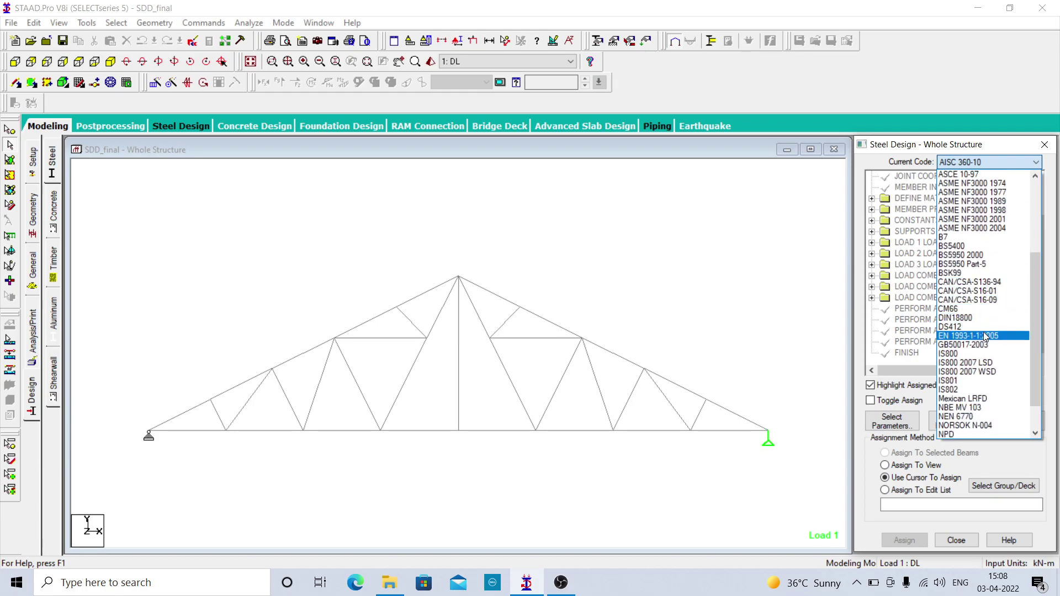
{"action": "left_click", "coordinate": [980, 363]}
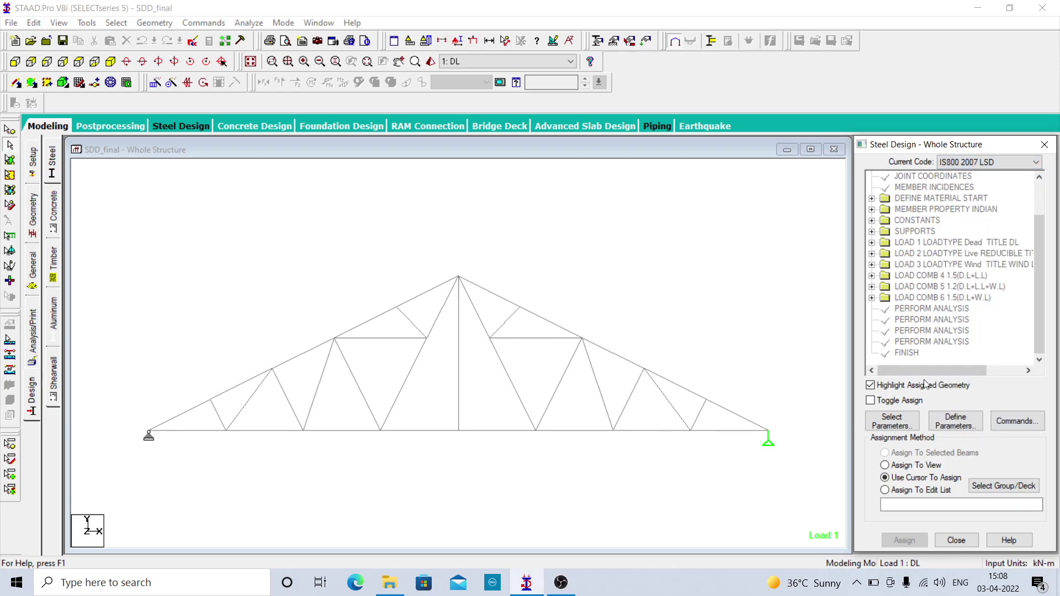
Review the available design parameters, including the KX and KZ effective length factors, then close the list.
{"action": "left_click", "coordinate": [891, 421]}
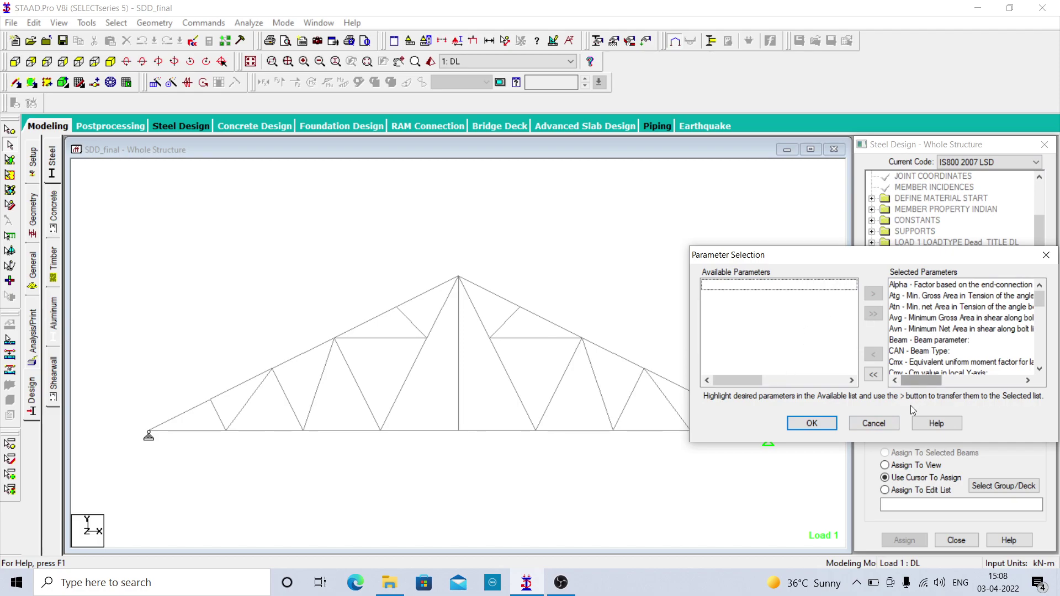
{"action": "left_click", "coordinate": [873, 423]}
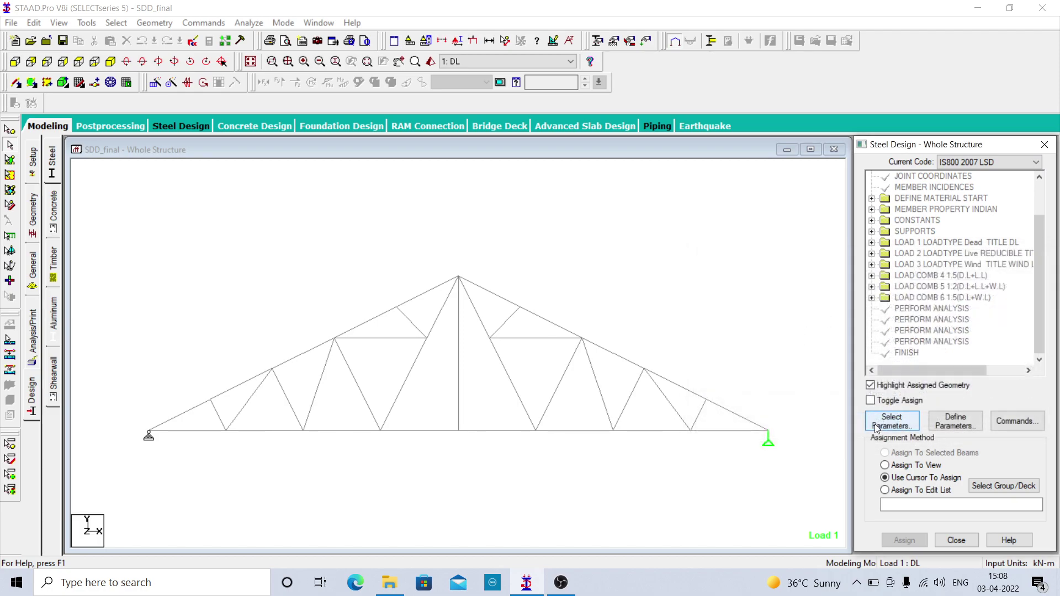
{"action": "left_click", "coordinate": [948, 425]}
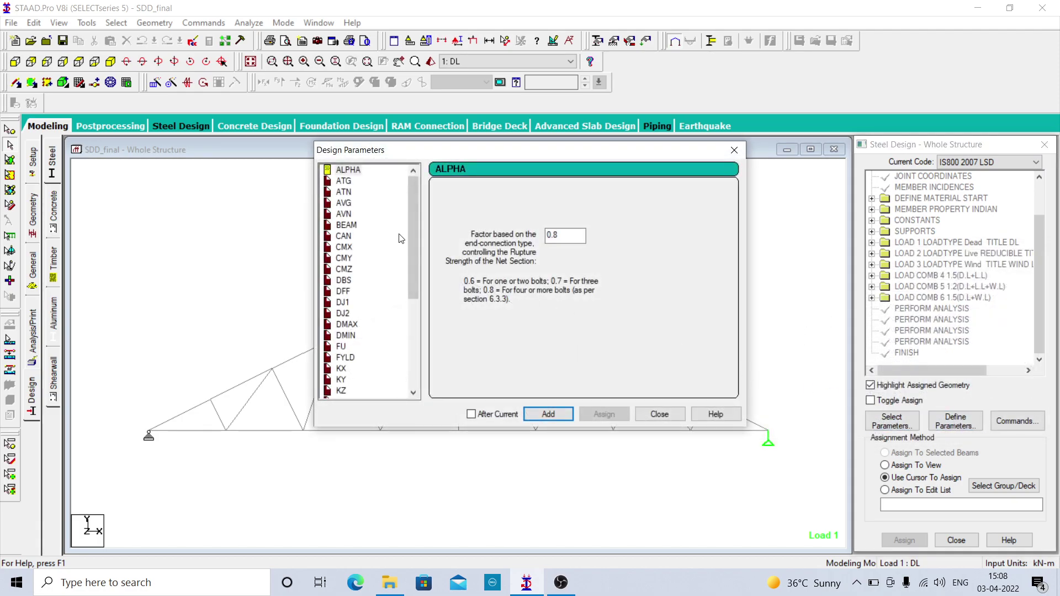
{"action": "left_click_drag", "start_coordinate": [416, 206], "coordinate": [418, 307]}
{"action": "left_click", "coordinate": [341, 226]}
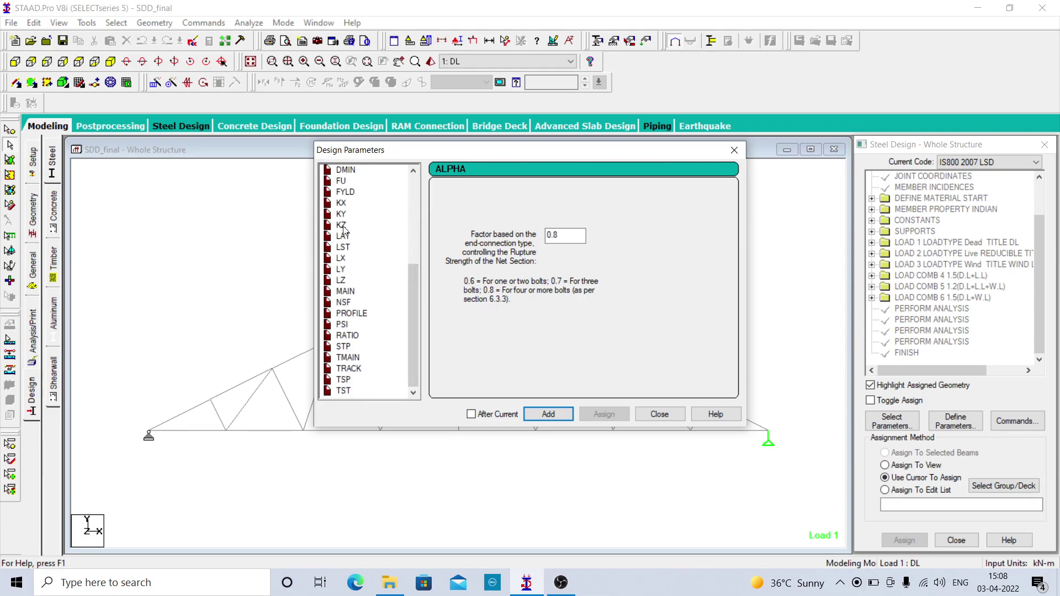
{"action": "left_click", "coordinate": [341, 203]}
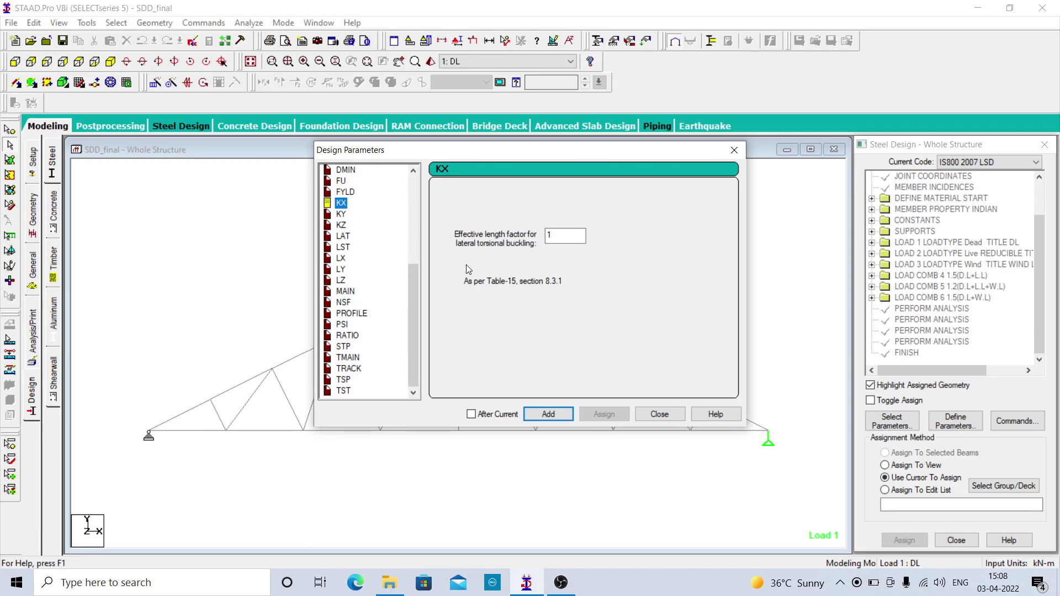
{"action": "left_click", "coordinate": [659, 415]}
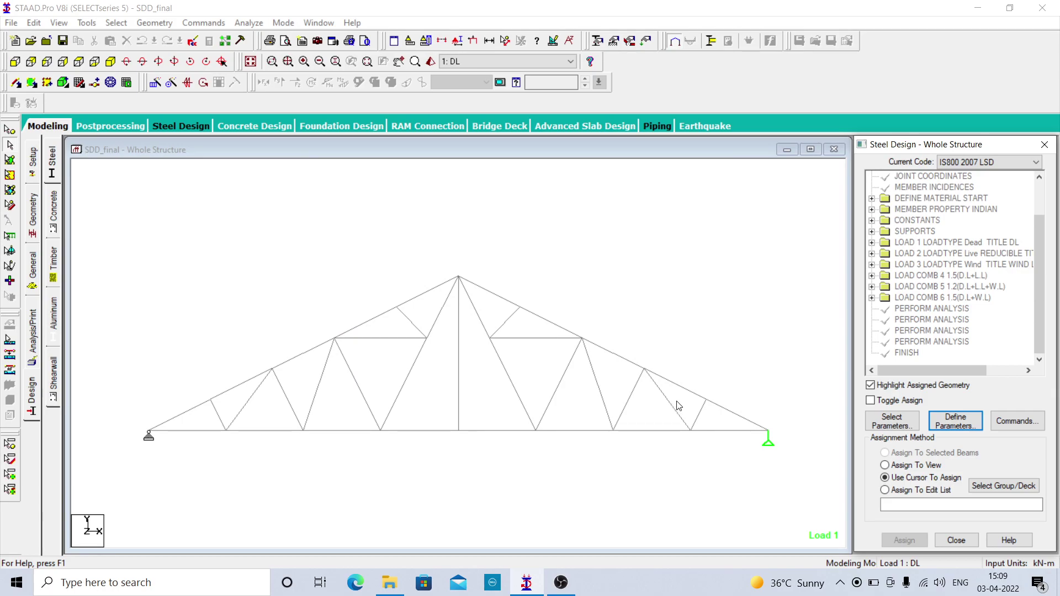
Add the CHECK CODE and TAKE OFF design commands.
{"action": "left_click", "coordinate": [1014, 421]}
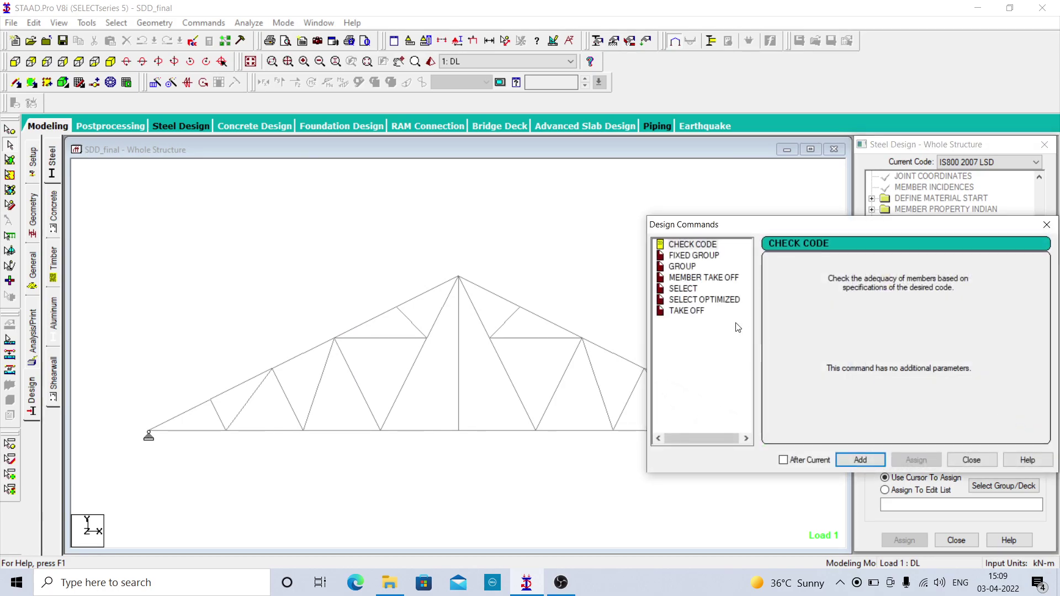
{"action": "left_click_drag", "start_coordinate": [721, 228], "coordinate": [469, 178]}
{"action": "left_click", "coordinate": [445, 196]}
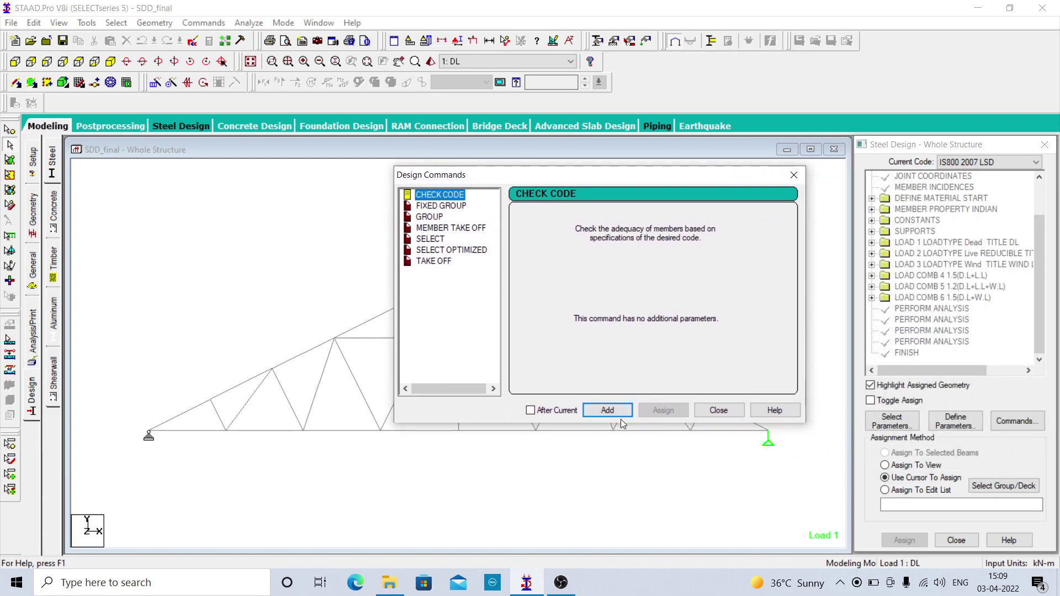
{"action": "left_click", "coordinate": [607, 410]}
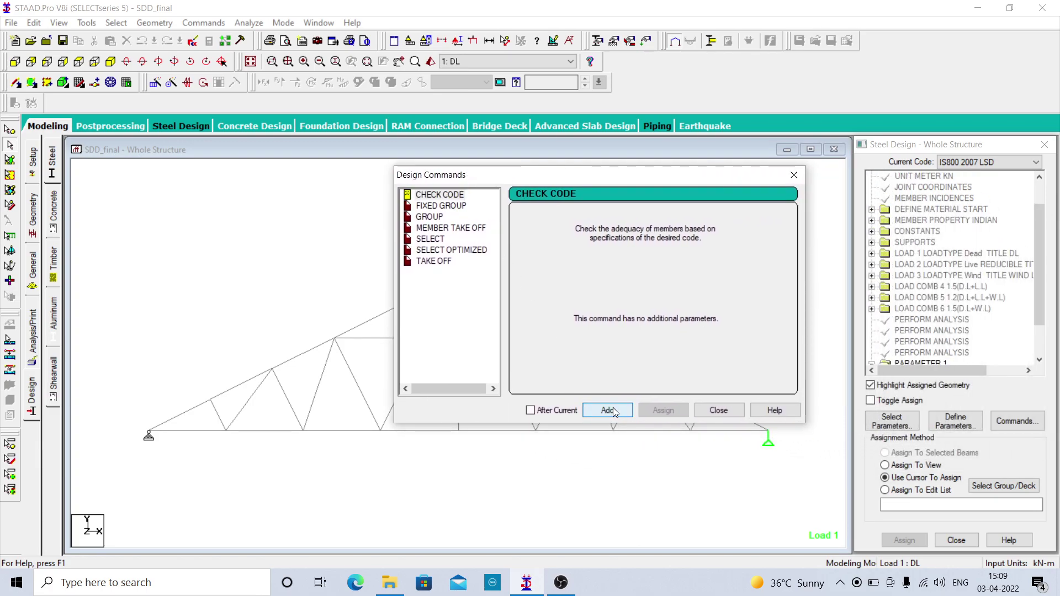
{"action": "left_click", "coordinate": [437, 263]}
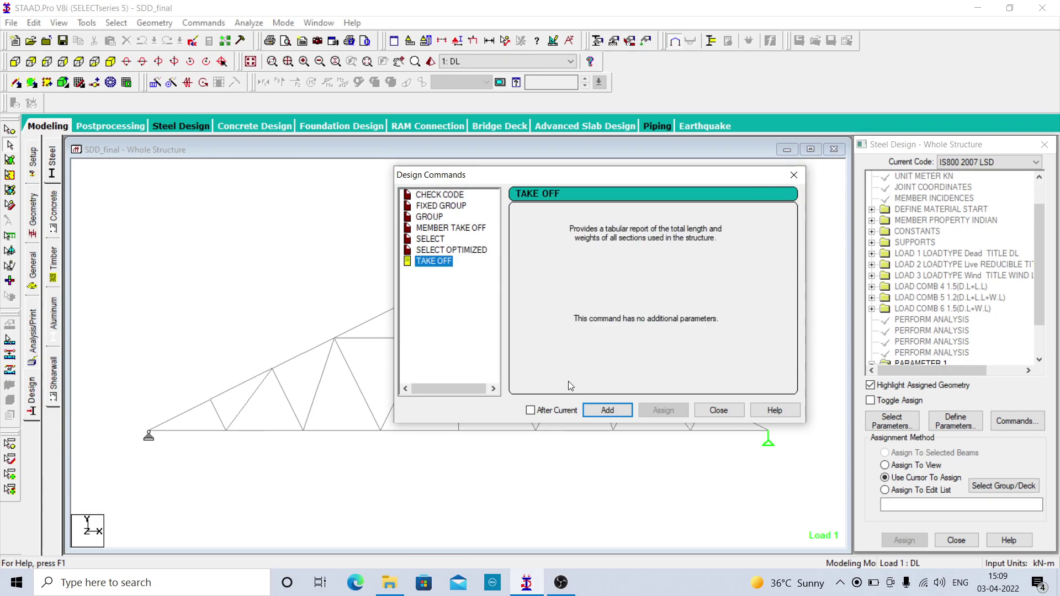
{"action": "left_click", "coordinate": [607, 413]}
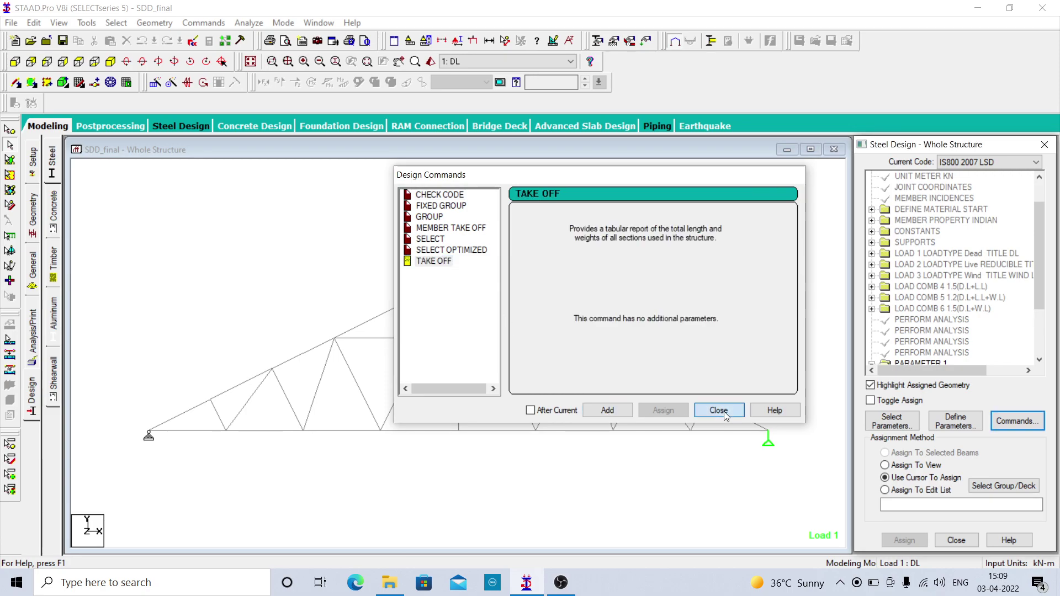
{"action": "left_click", "coordinate": [720, 411]}
Assign CHECK CODE and STEEL TAKE OFF to every truss member in view.
{"action": "left_click_drag", "start_coordinate": [1044, 243], "coordinate": [1043, 287]}
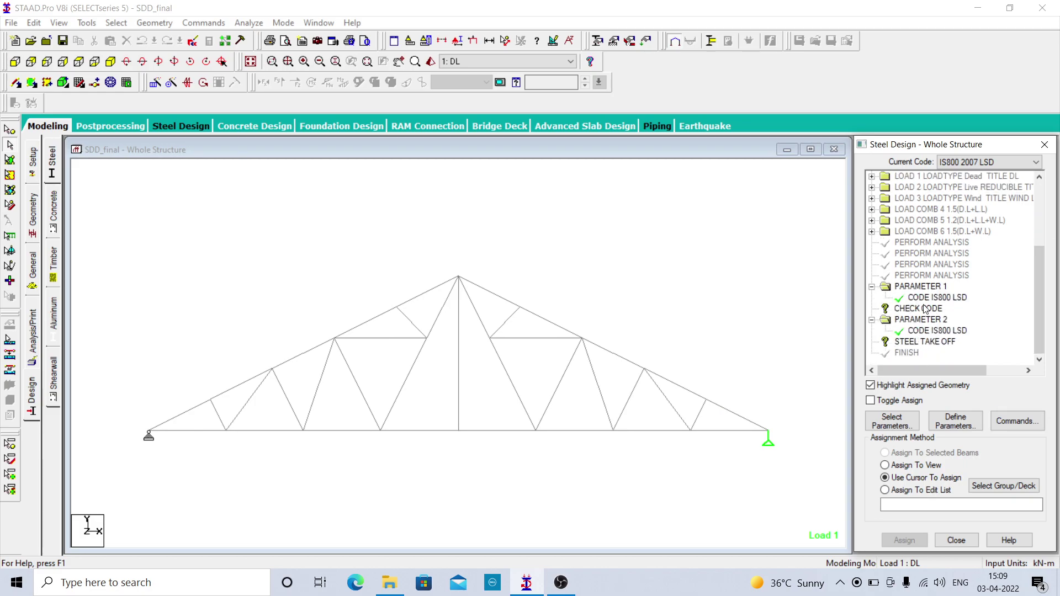
{"action": "left_click", "coordinate": [925, 309]}
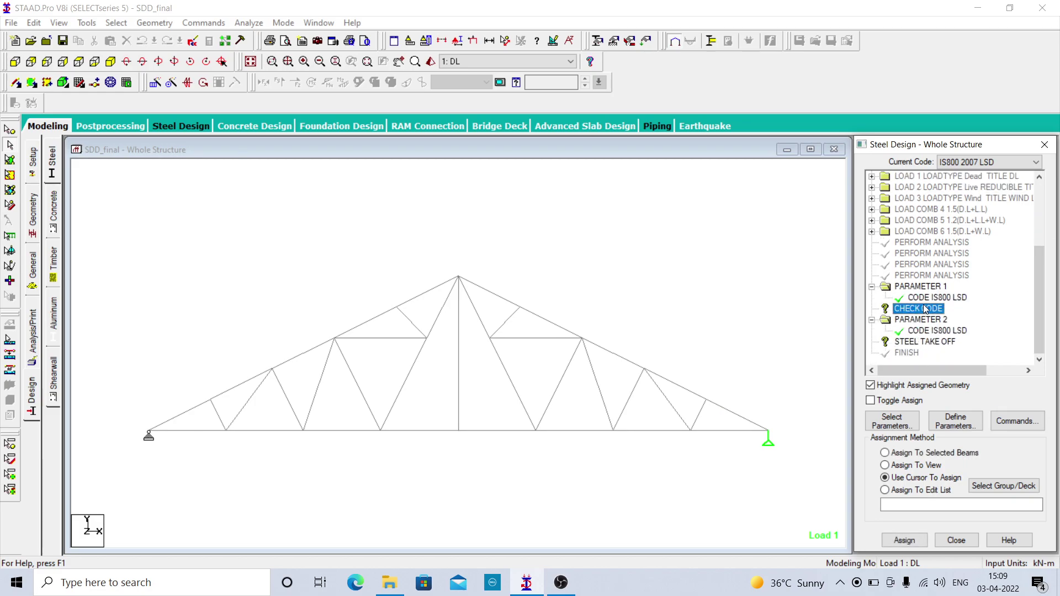
{"action": "left_click", "coordinate": [929, 465]}
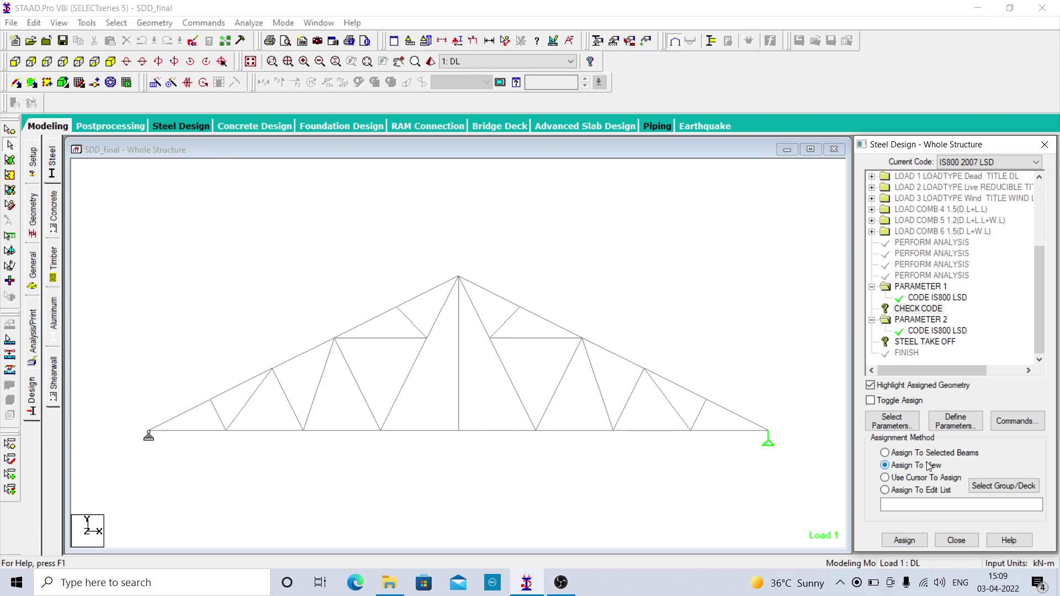
{"action": "left_click", "coordinate": [905, 541]}
{"action": "left_click", "coordinate": [963, 381]}
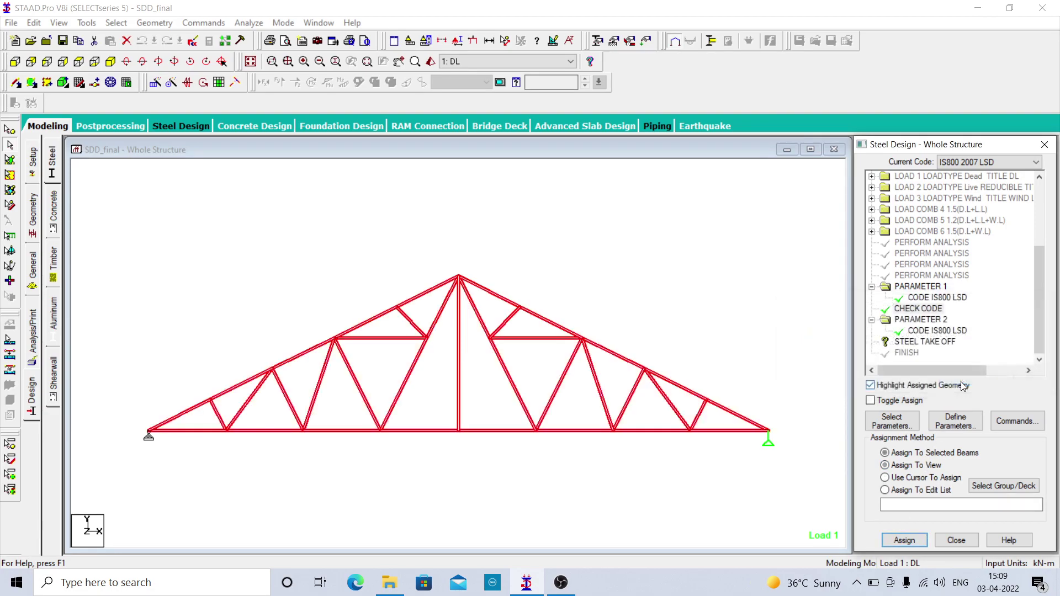
{"action": "left_click", "coordinate": [681, 274]}
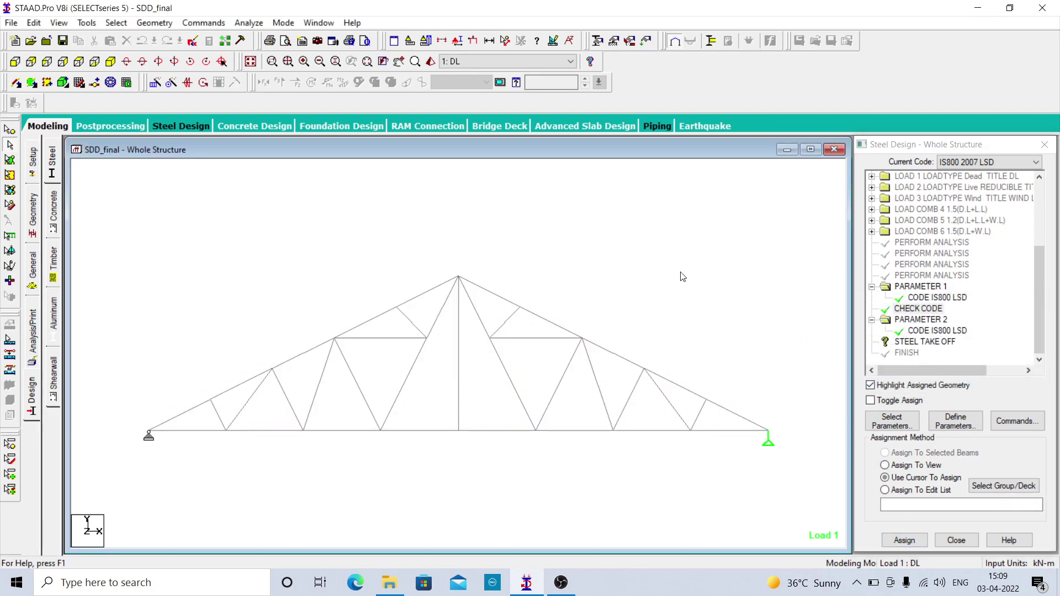
{"action": "left_click", "coordinate": [952, 343]}
{"action": "left_click", "coordinate": [919, 466]}
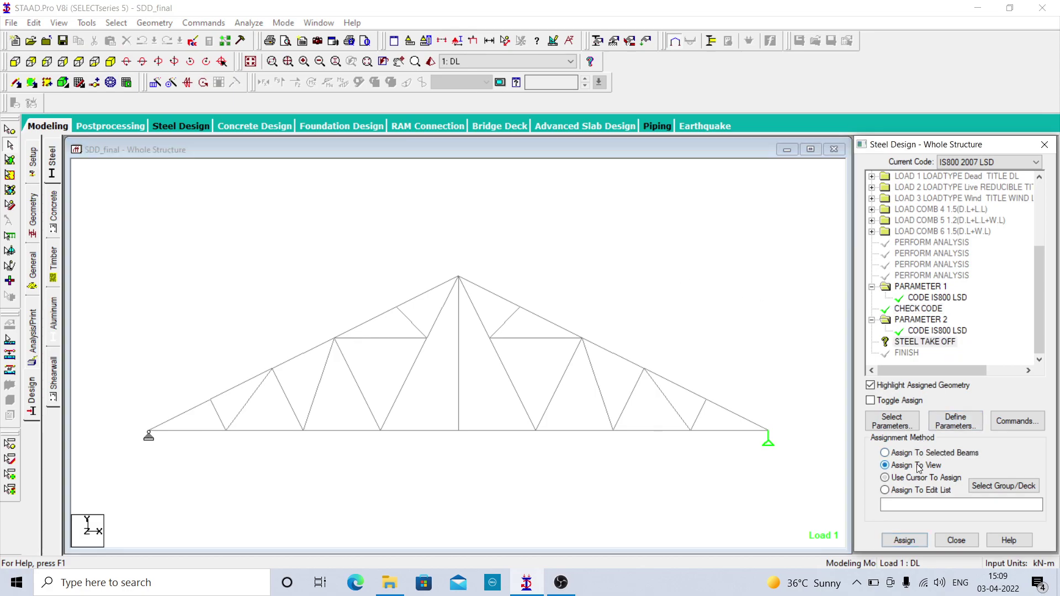
{"action": "left_click", "coordinate": [904, 540]}
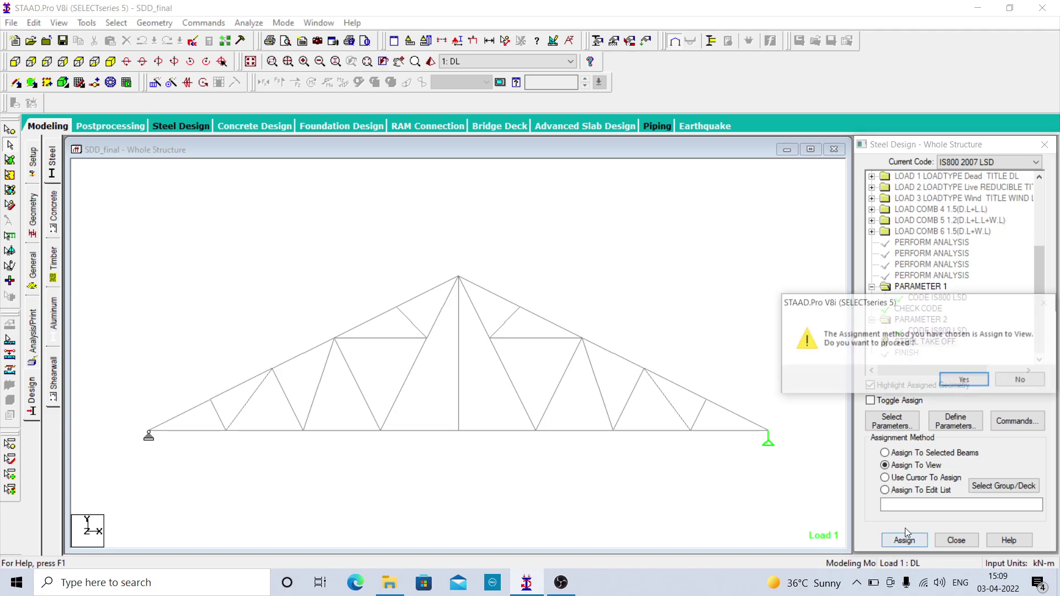
{"action": "left_click", "coordinate": [965, 382]}
{"action": "left_click", "coordinate": [592, 265]}
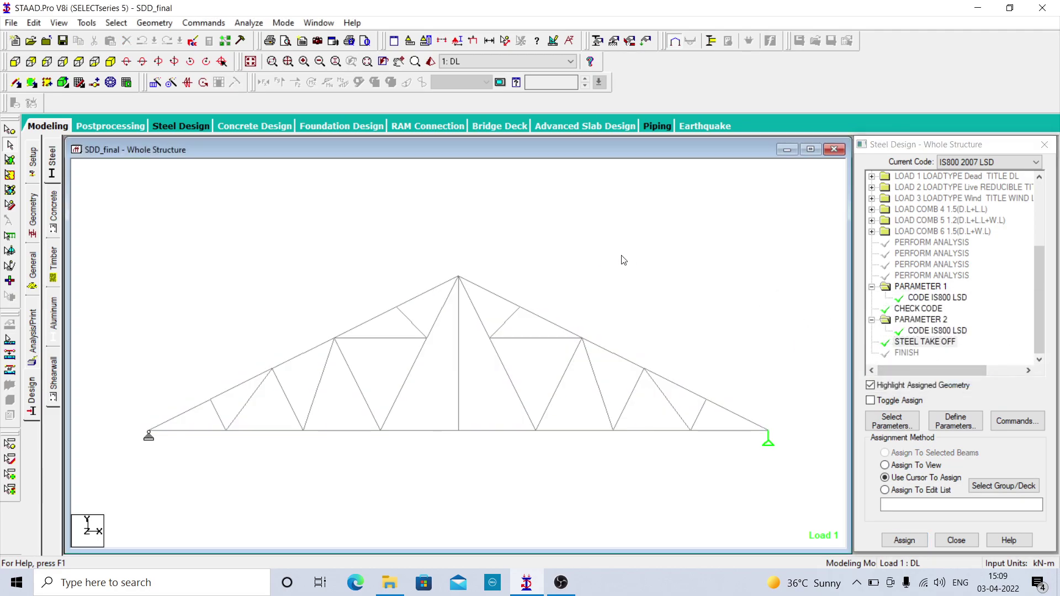
Save and run the analysis and design, then display the beam unity check ratios in post-processing.
{"action": "left_click", "coordinate": [254, 24]}
{"action": "left_click", "coordinate": [266, 38]}
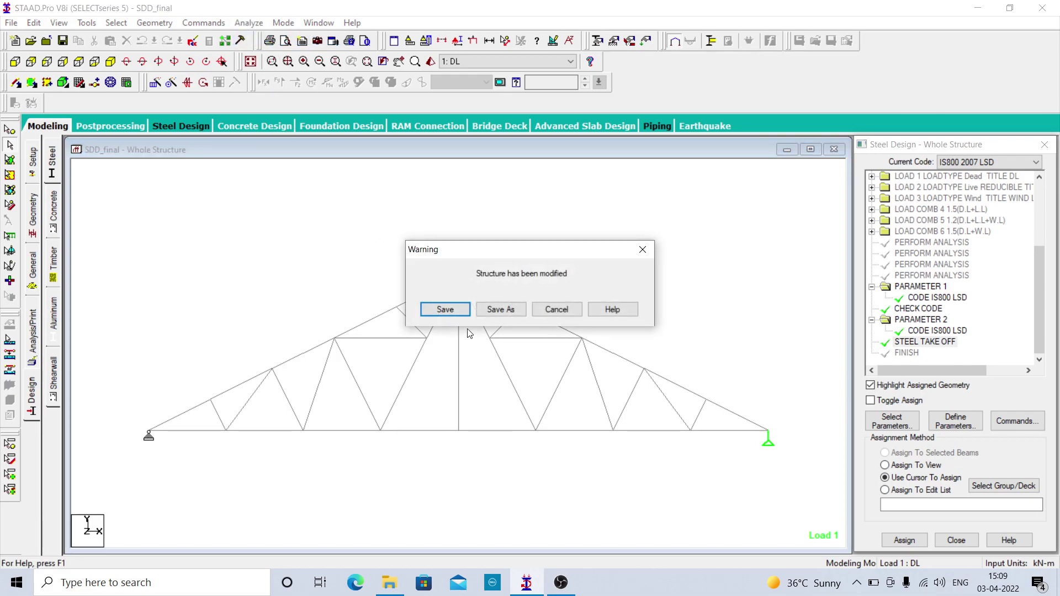
{"action": "left_click", "coordinate": [451, 311]}
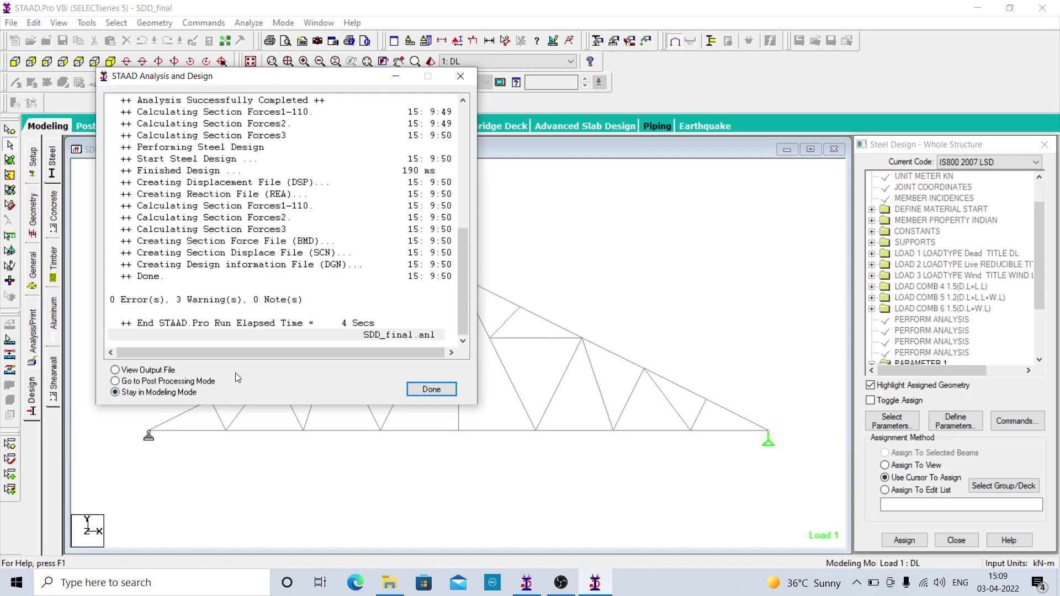
{"action": "left_click", "coordinate": [155, 381]}
{"action": "left_click", "coordinate": [441, 389]}
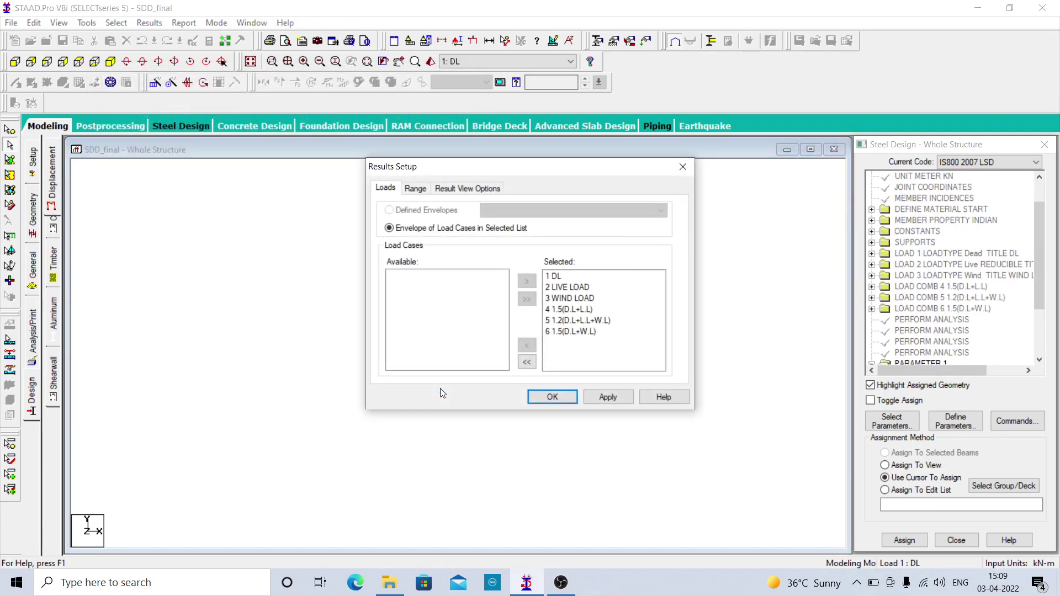
{"action": "left_click", "coordinate": [553, 398]}
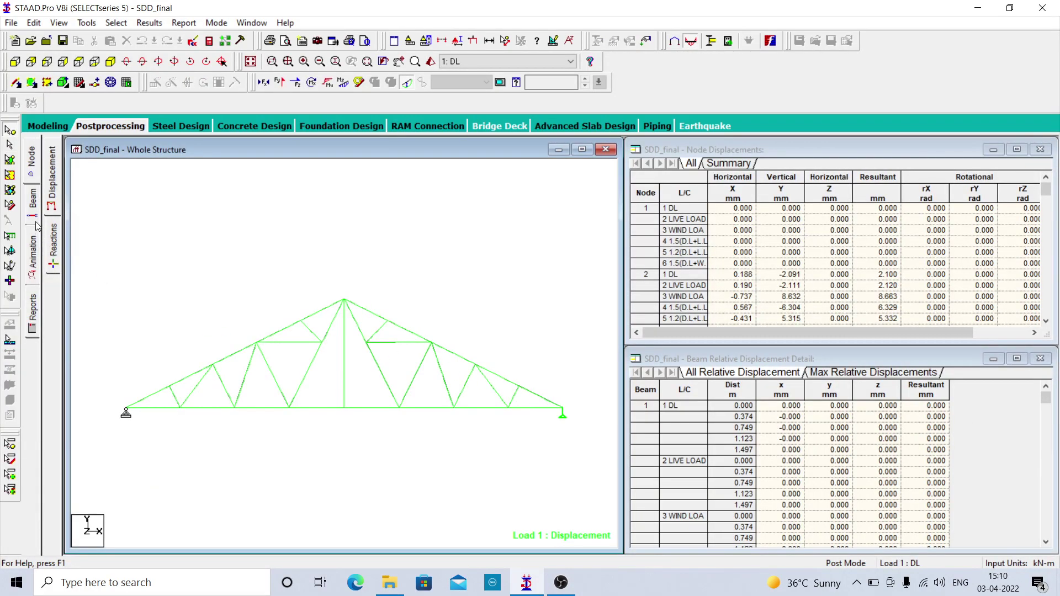
{"action": "left_click", "coordinate": [33, 199]}
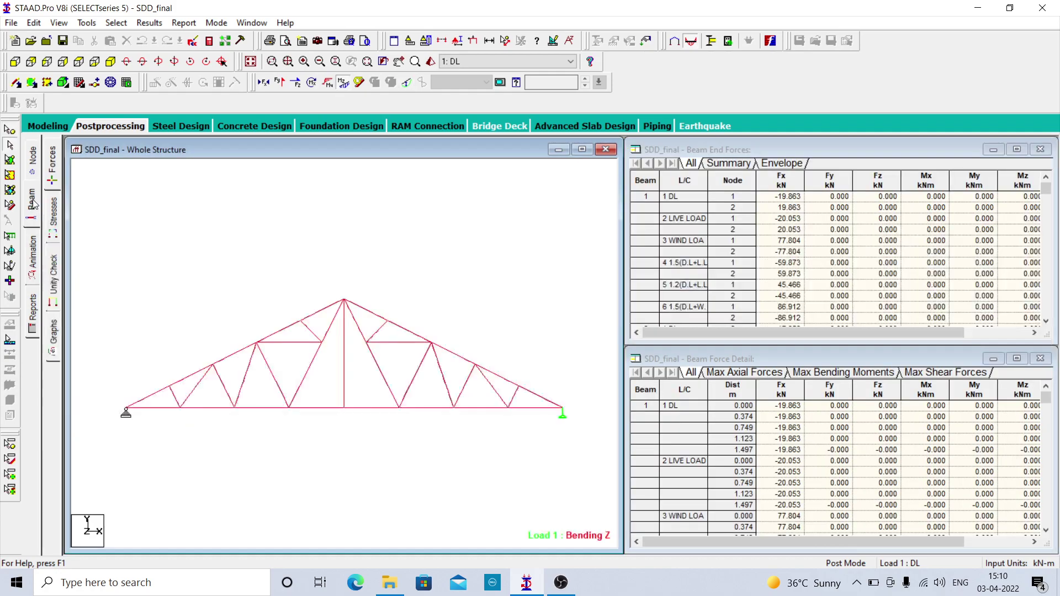
{"action": "left_click", "coordinate": [56, 266]}
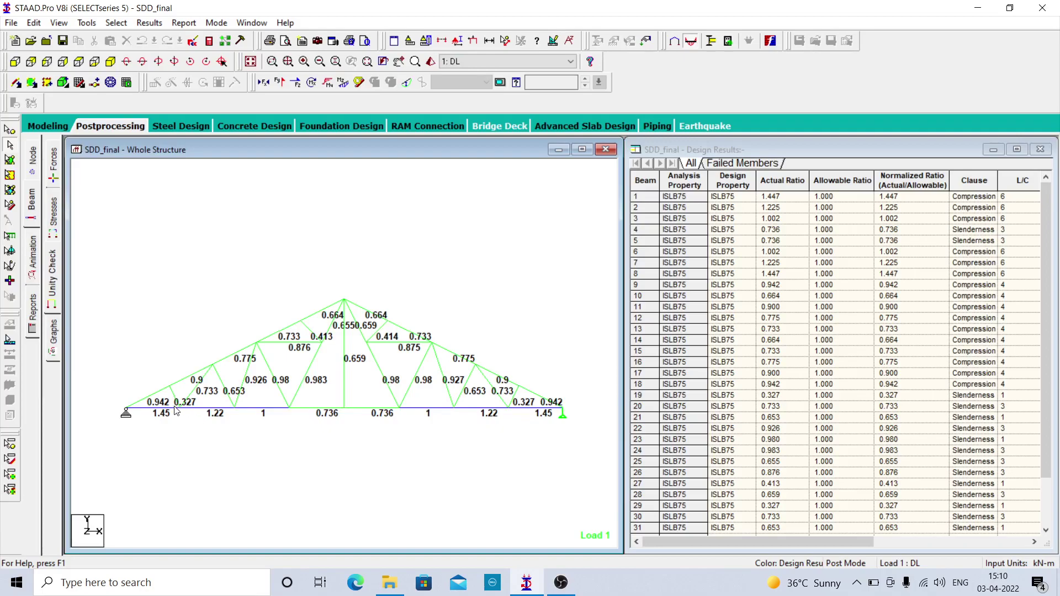
{"action": "left_click", "coordinate": [154, 409]}
{"action": "left_click", "coordinate": [205, 408]}
{"action": "left_click", "coordinate": [265, 408]}
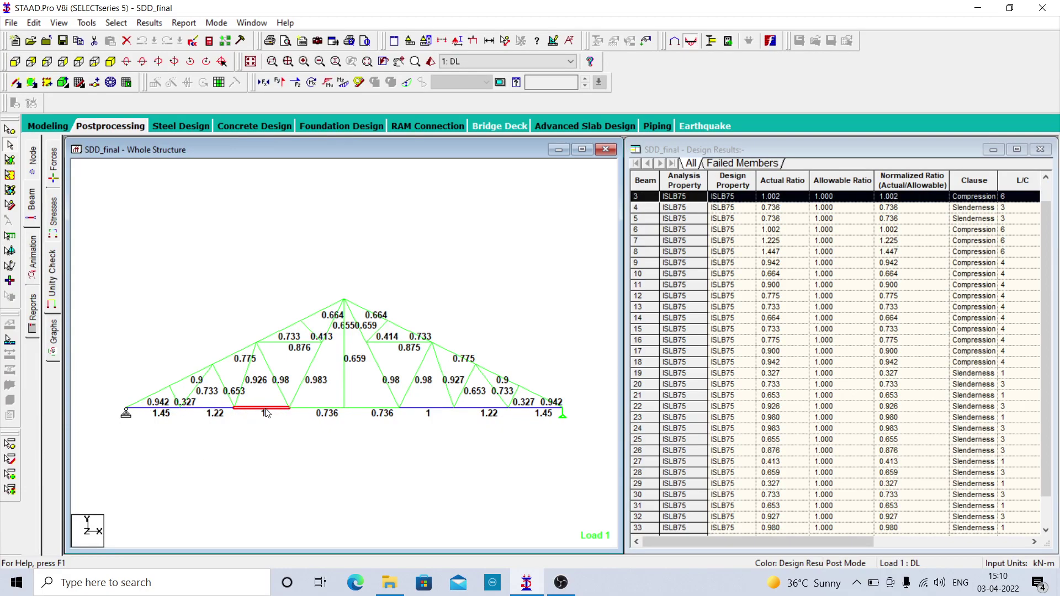
{"action": "left_click", "coordinate": [436, 408]}
{"action": "left_click", "coordinate": [488, 411]}
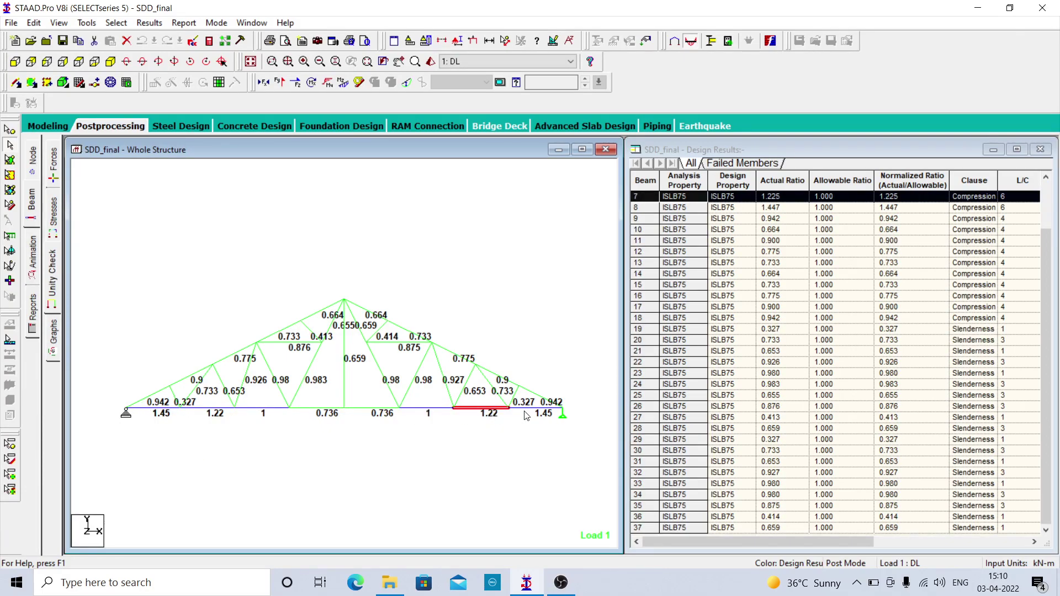
{"action": "left_click", "coordinate": [528, 411]}
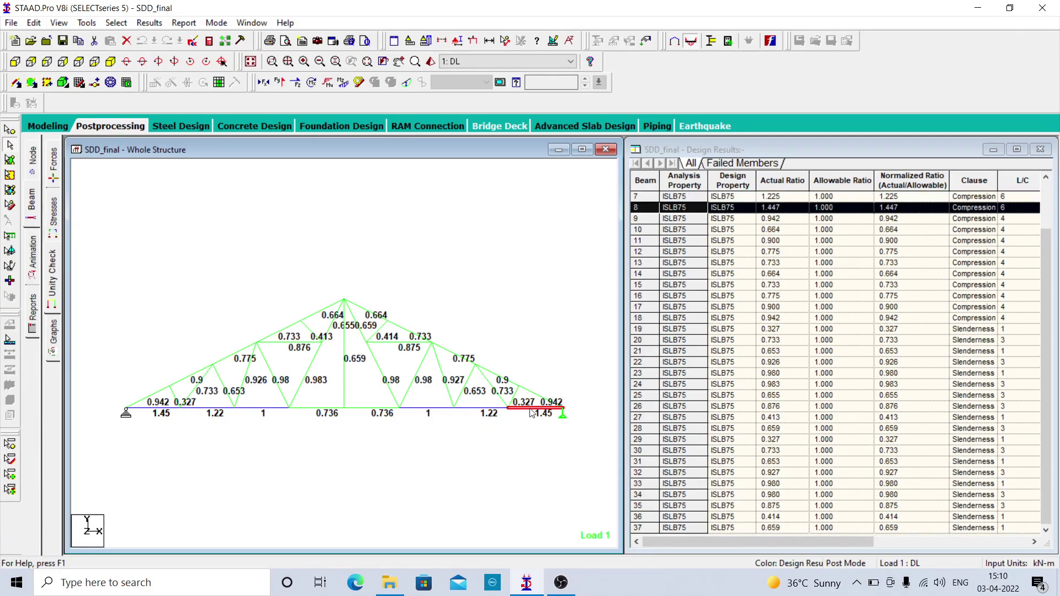
{"action": "double_click", "coordinate": [161, 410]}
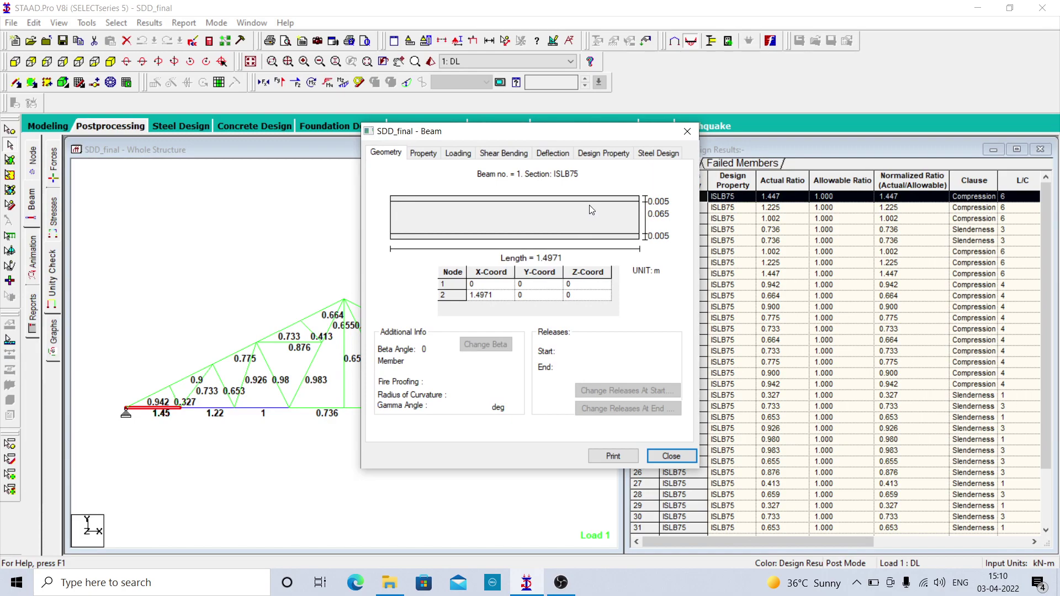
{"action": "left_click", "coordinate": [651, 154]}
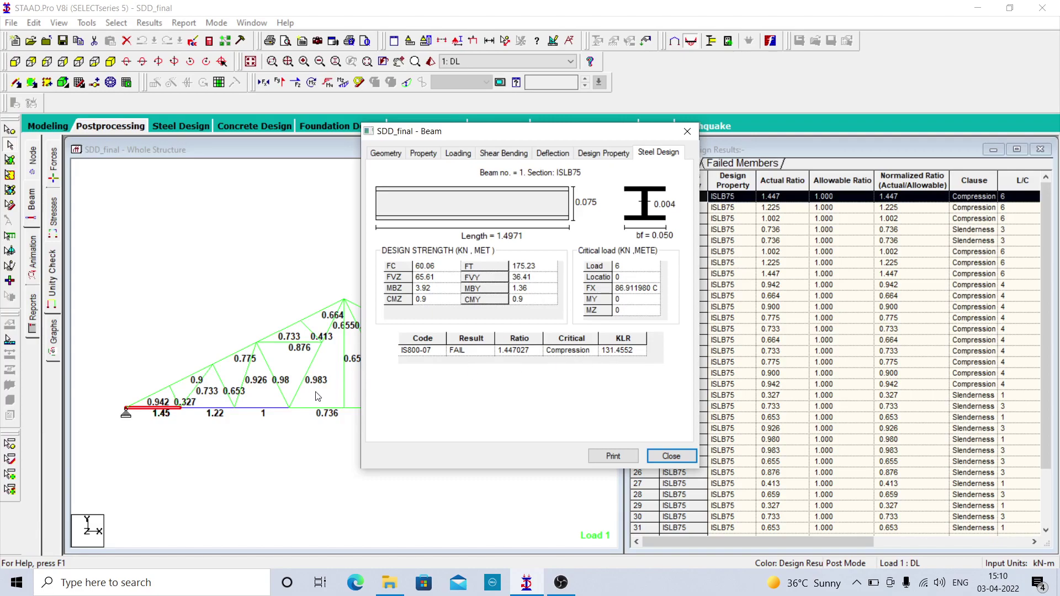
{"action": "left_click", "coordinate": [681, 459]}
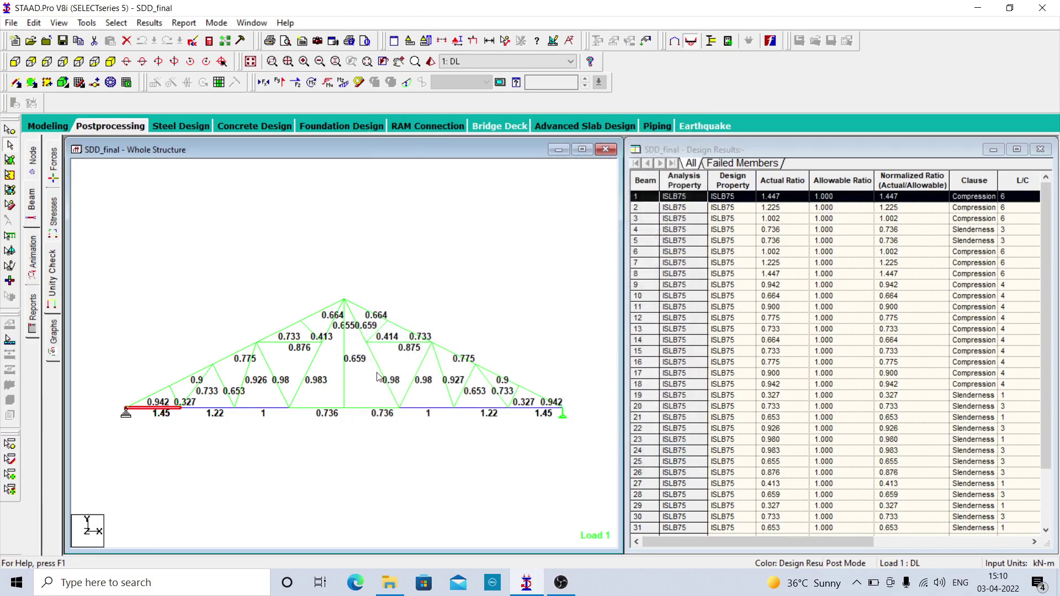
In Modeling, window-select all eight bottom-chord beams and show the geometry tables.
{"action": "left_click", "coordinate": [32, 125]}
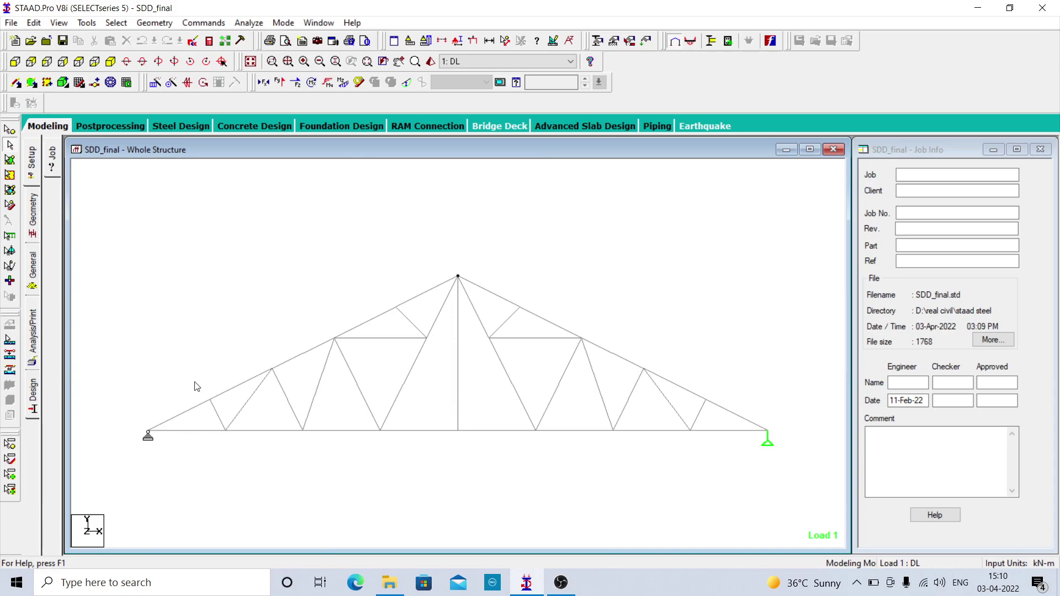
{"action": "left_click_drag", "start_coordinate": [204, 436], "coordinate": [572, 436]}
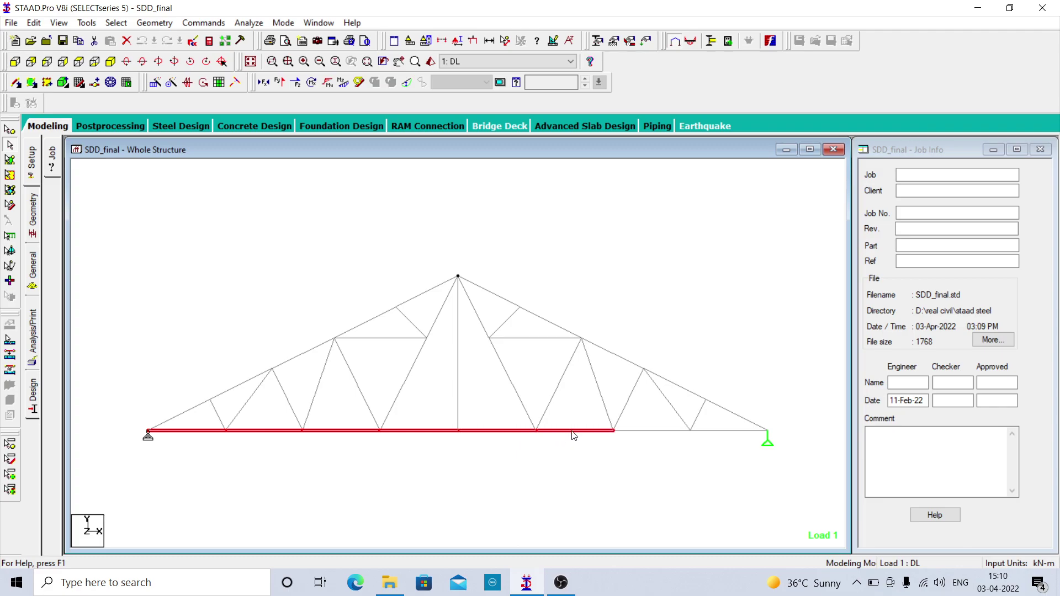
{"action": "left_click_drag", "start_coordinate": [671, 436], "coordinate": [715, 434]}
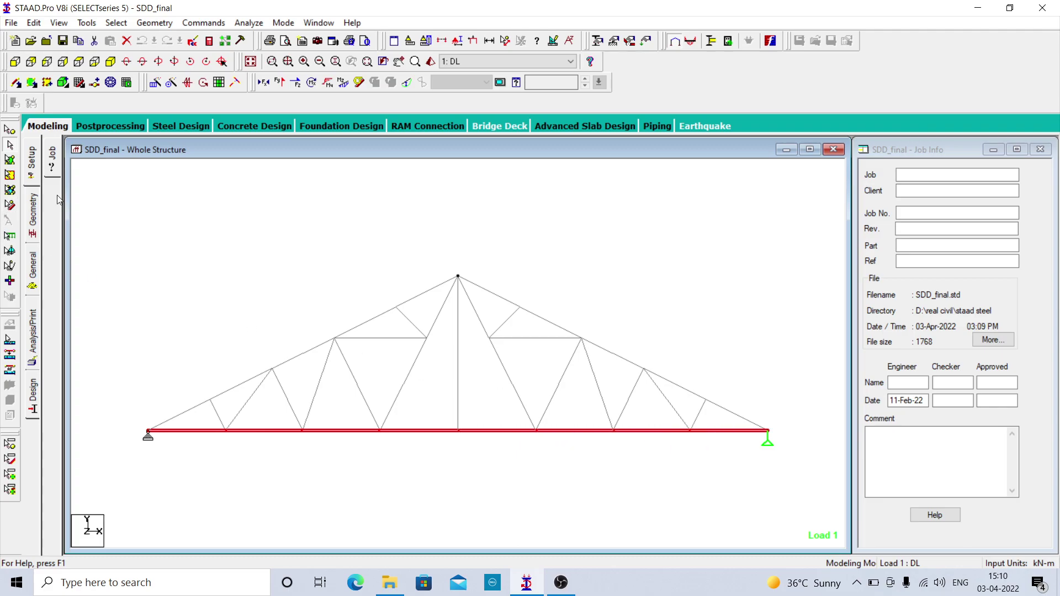
{"action": "left_click", "coordinate": [35, 213]}
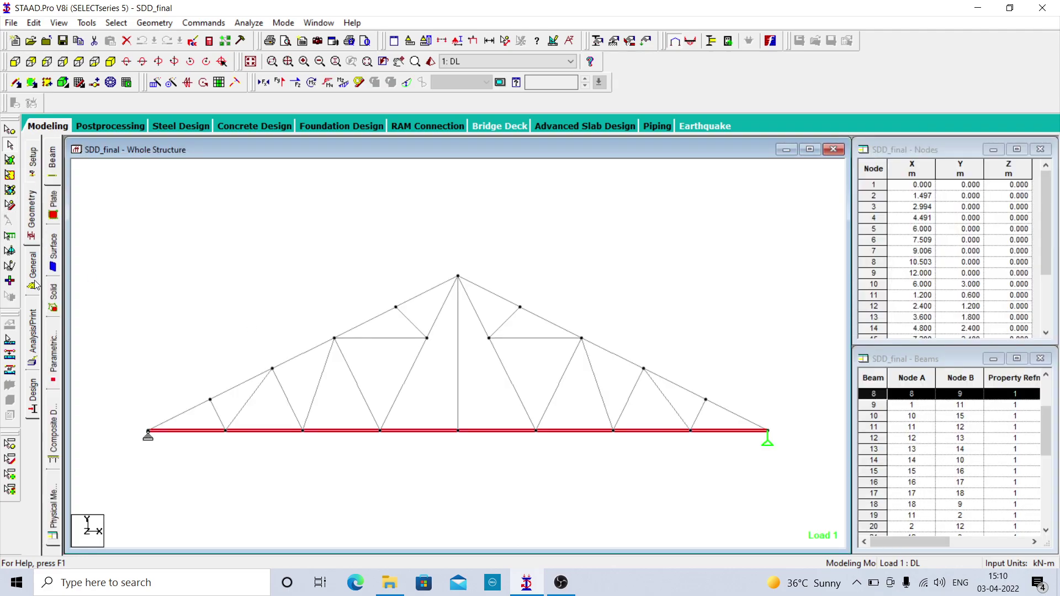
Add the Indian ISMB150 section and assign it to the eight selected bottom-chord beams.
{"action": "left_click", "coordinate": [35, 282]}
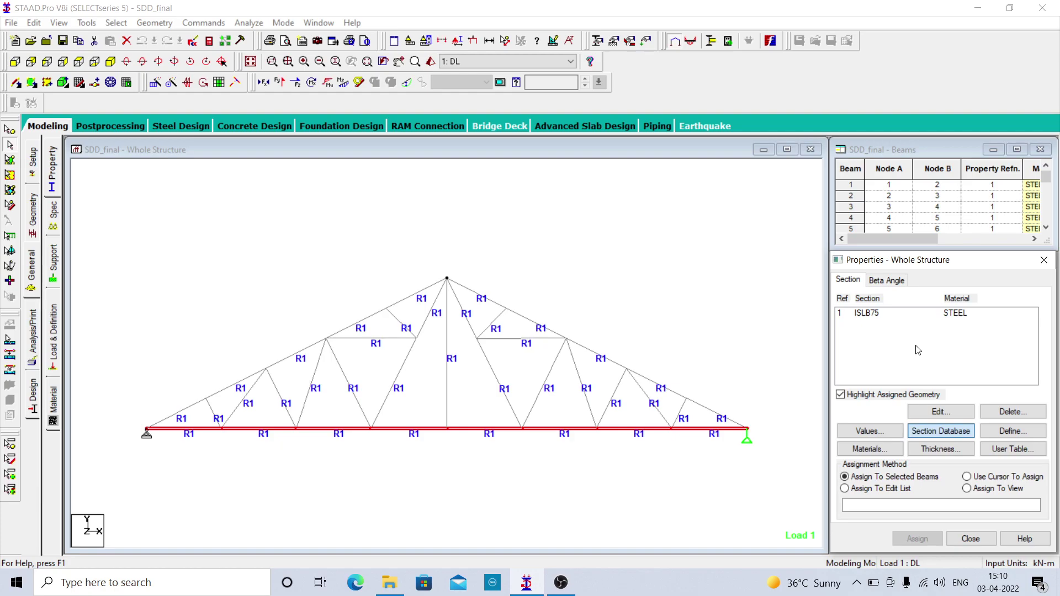
{"action": "left_click", "coordinate": [940, 431]}
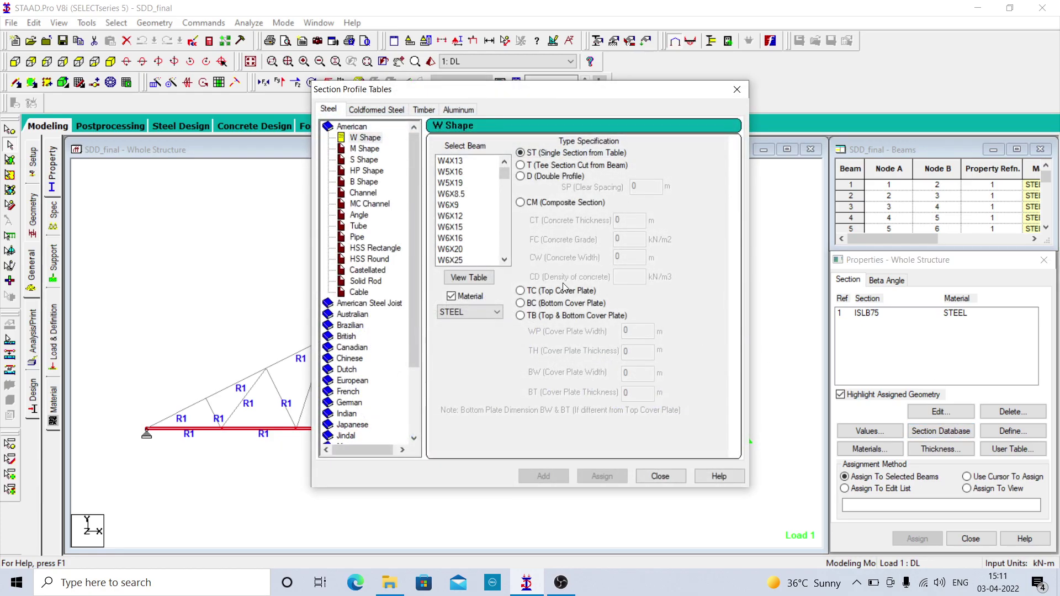
{"action": "left_click", "coordinate": [347, 413]}
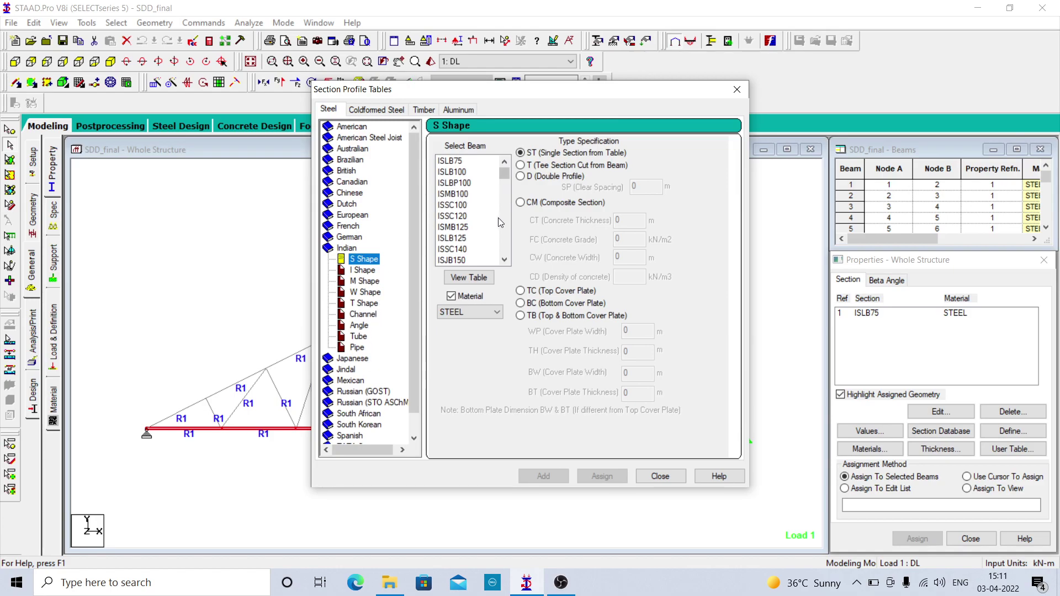
{"action": "left_click", "coordinate": [504, 259]}
{"action": "left_click", "coordinate": [504, 259]}
{"action": "left_click", "coordinate": [464, 249]}
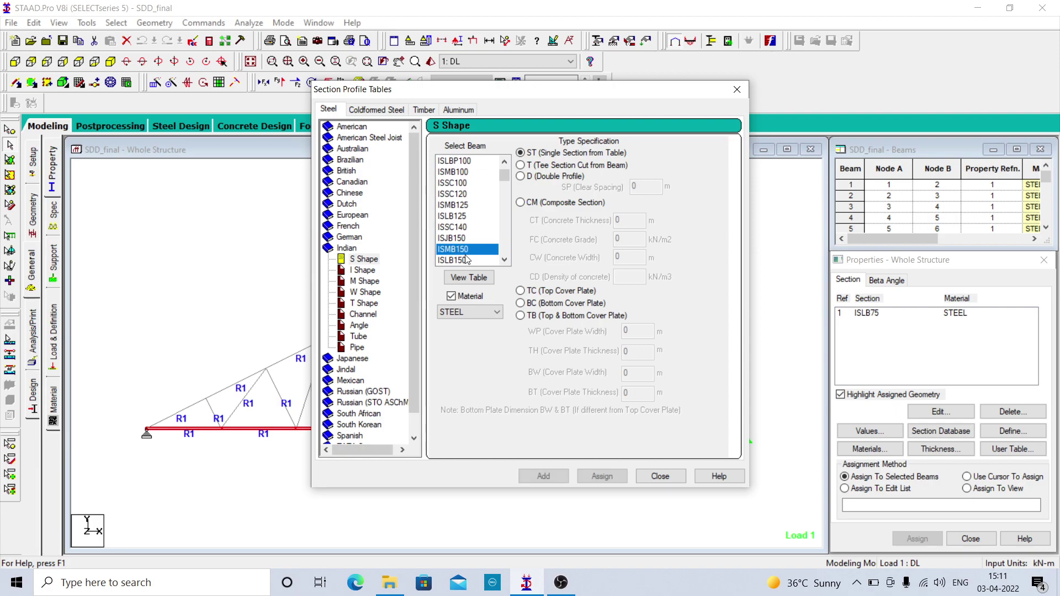
{"action": "left_click", "coordinate": [544, 476]}
{"action": "left_click", "coordinate": [660, 476]}
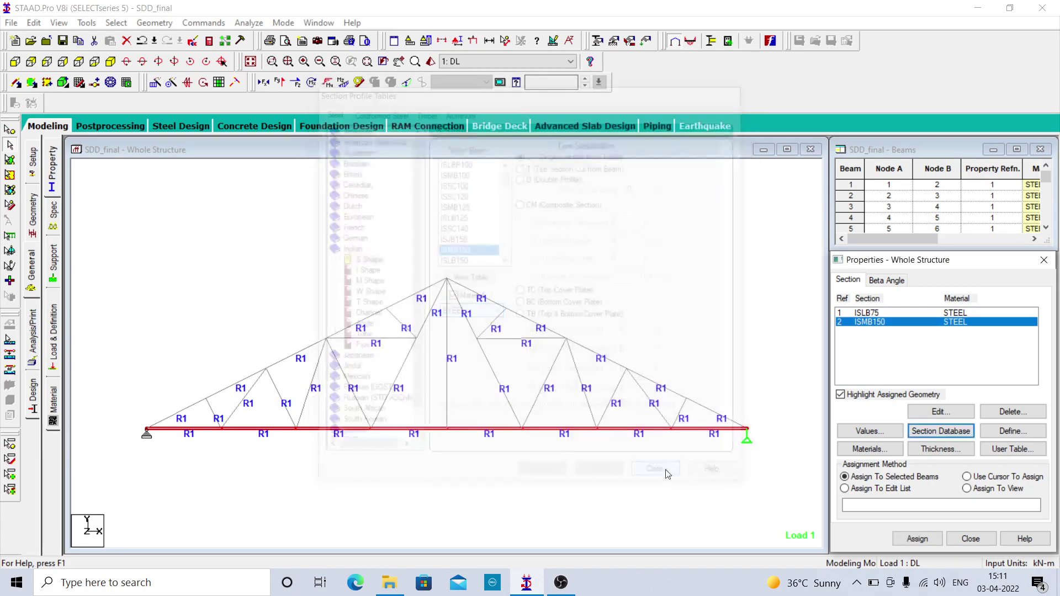
{"action": "left_click", "coordinate": [918, 539]}
{"action": "left_click", "coordinate": [966, 440]}
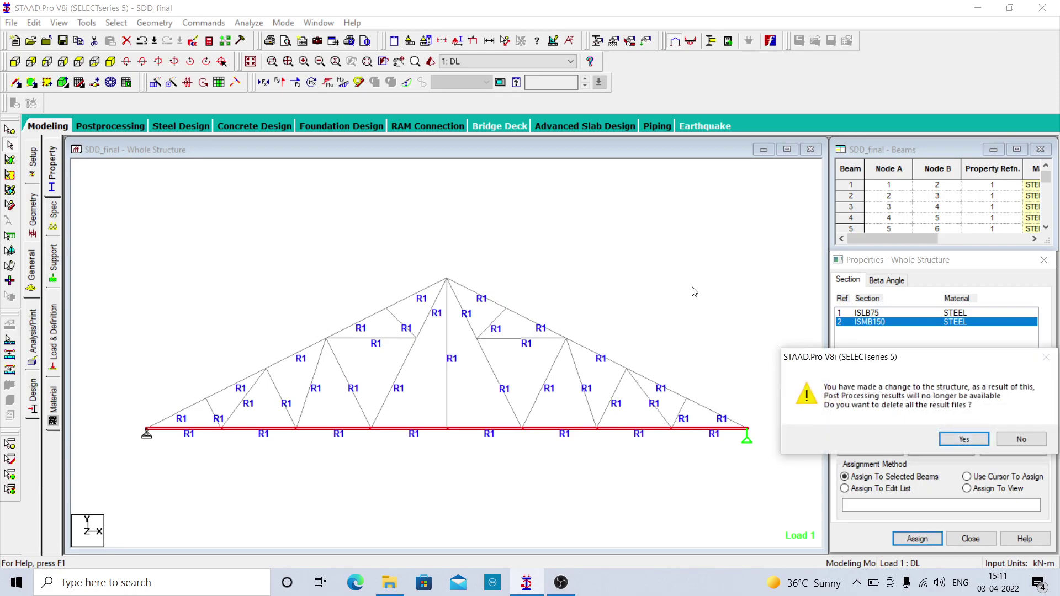
{"action": "left_click", "coordinate": [969, 441]}
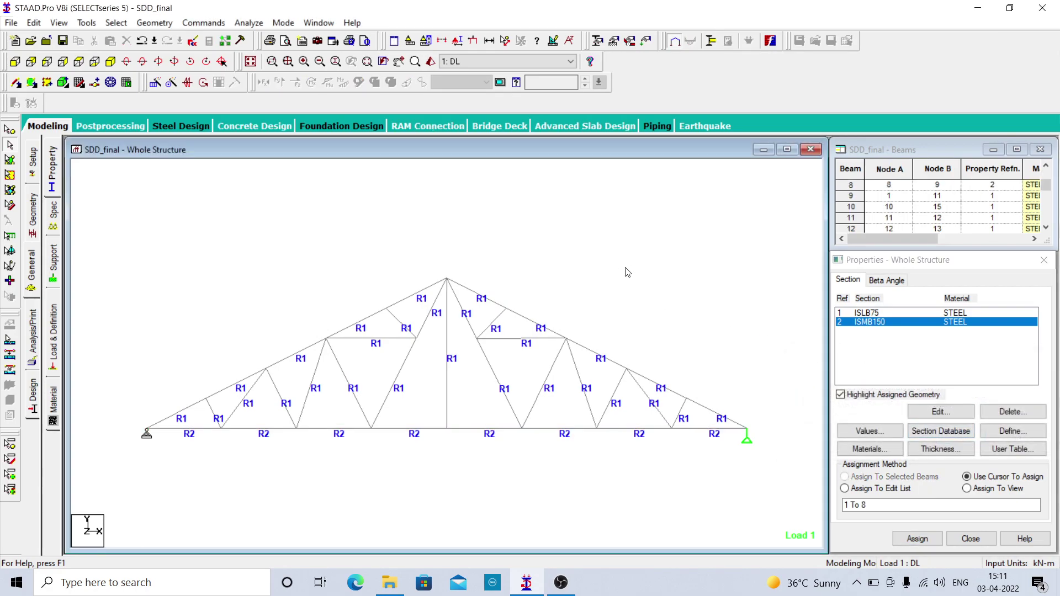
Save the model, rerun analysis and design, and accept all load cases in Results Setup.
{"action": "left_click", "coordinate": [248, 23]}
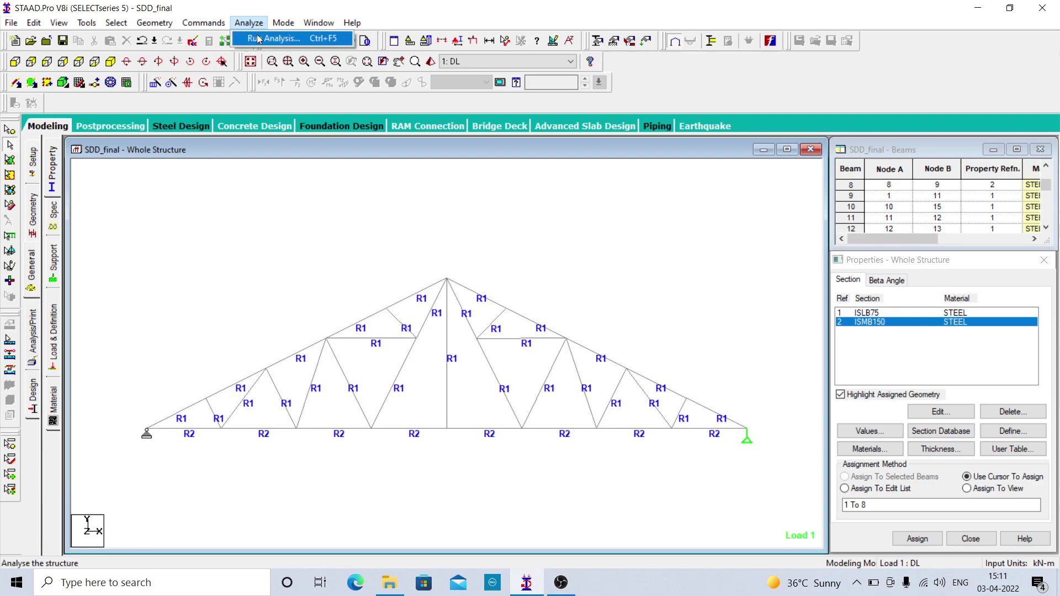
{"action": "left_click", "coordinate": [309, 38]}
{"action": "left_click", "coordinate": [450, 310]}
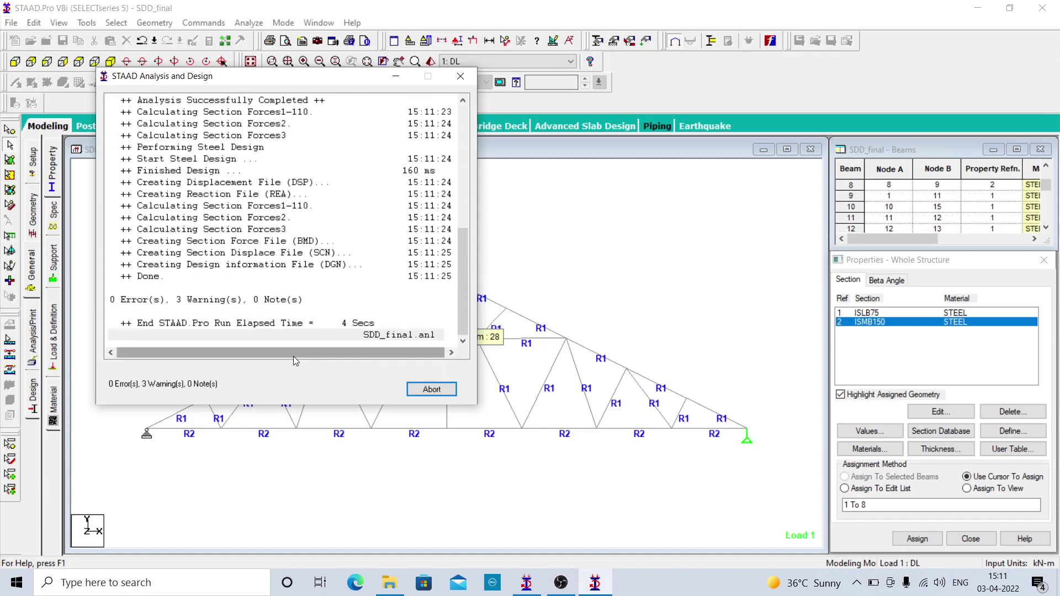
{"action": "left_click", "coordinate": [194, 380]}
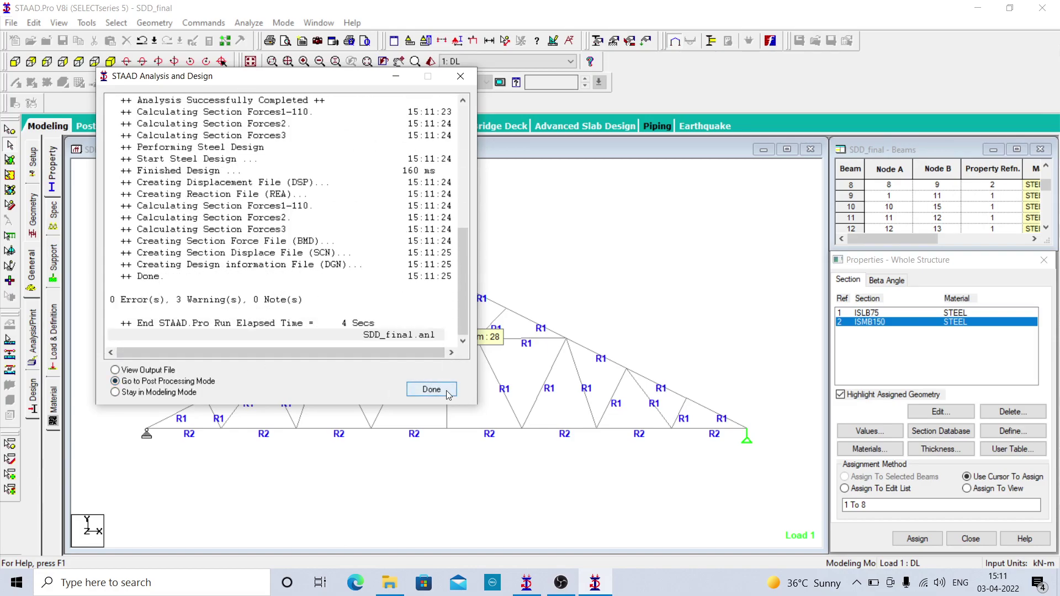
{"action": "left_click", "coordinate": [446, 389]}
{"action": "left_click", "coordinate": [598, 402]}
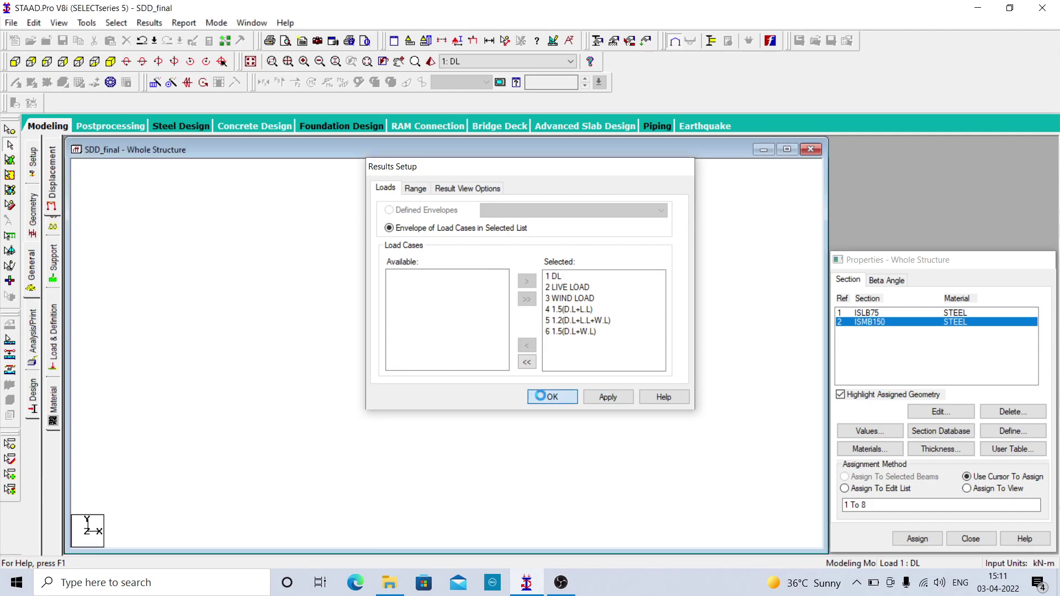
{"action": "left_click", "coordinate": [552, 398]}
Check the Unity Check ratios, with the bottom chord around 0.531–0.535, then return to Modeling.
{"action": "left_click", "coordinate": [36, 203]}
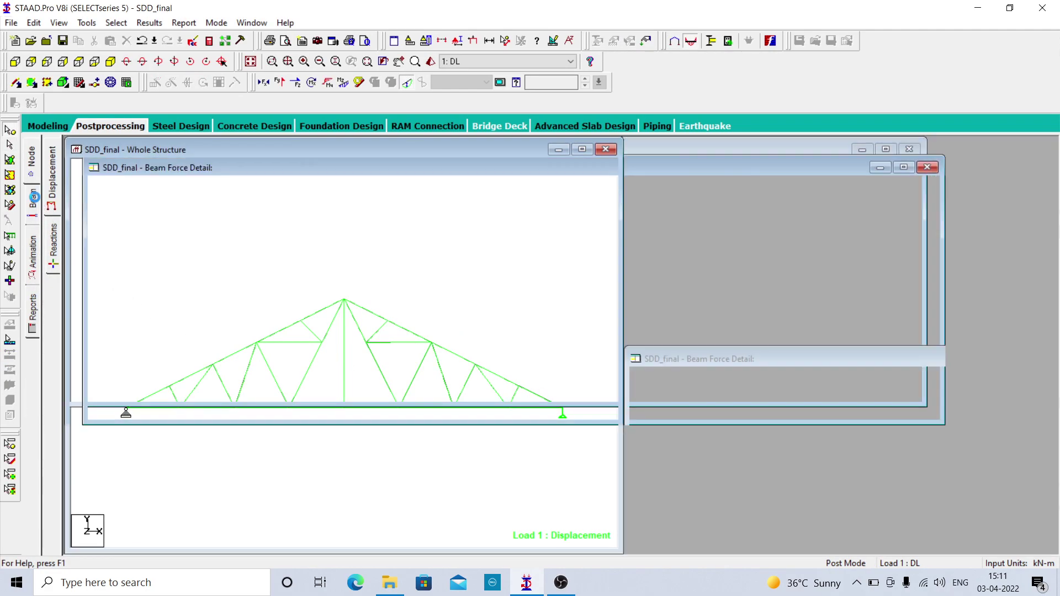
{"action": "left_click", "coordinate": [53, 282]}
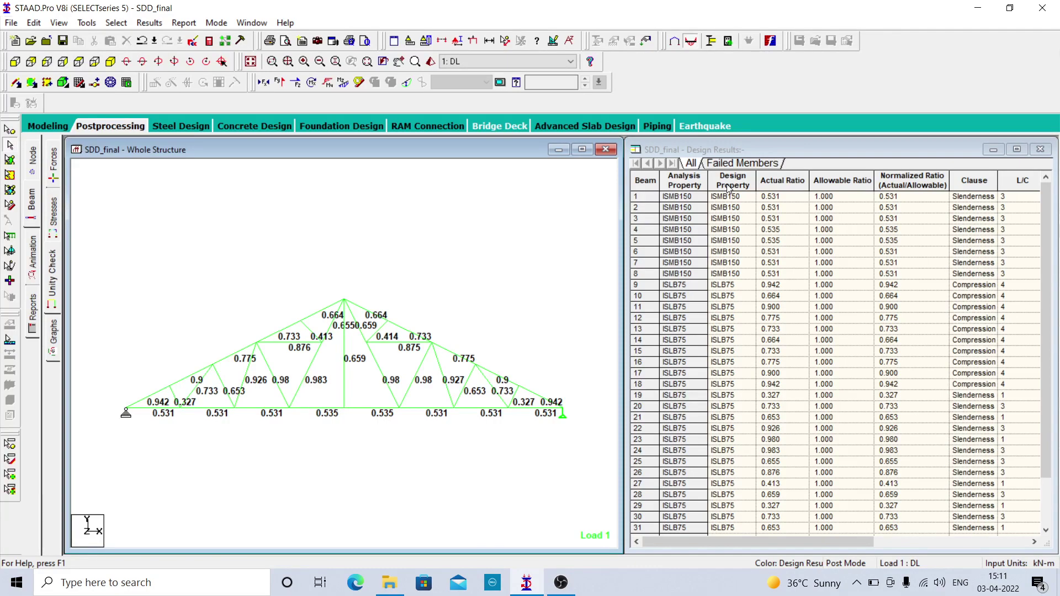
{"action": "left_click_drag", "start_coordinate": [831, 540], "coordinate": [808, 542]}
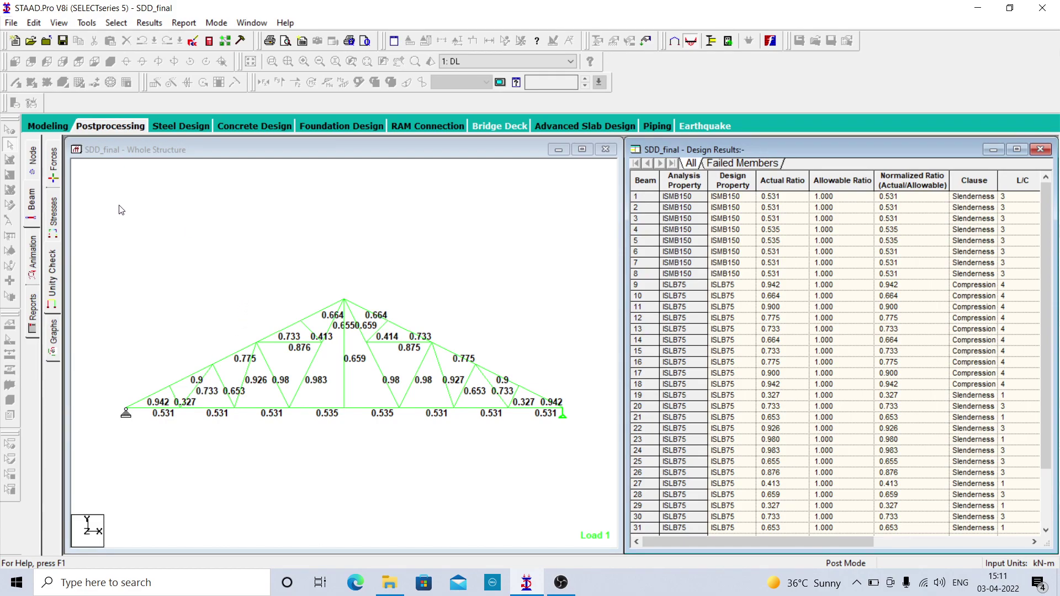
{"action": "left_click", "coordinate": [50, 126]}
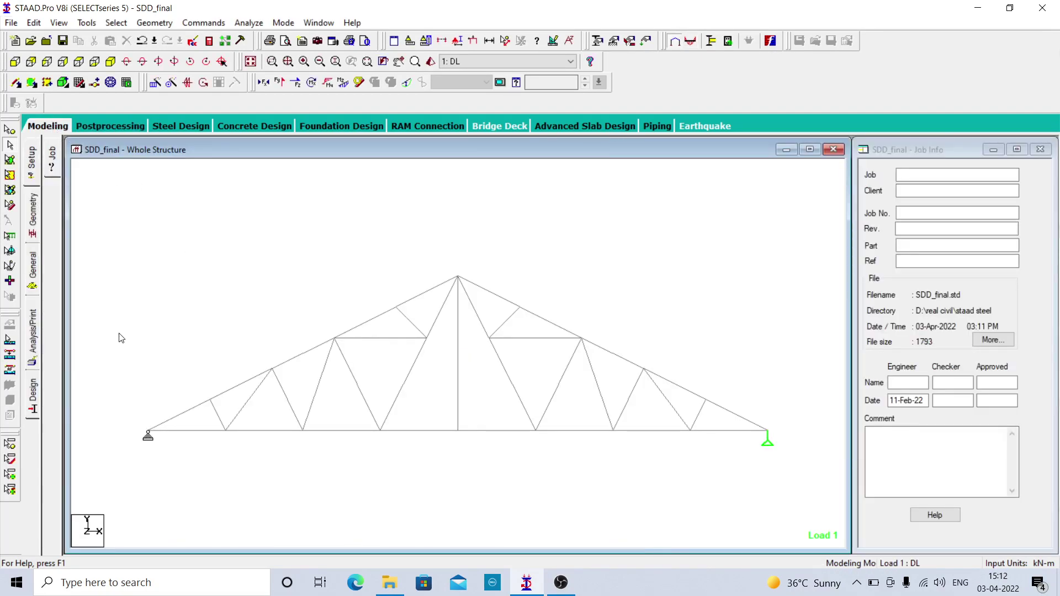
{"action": "left_click", "coordinate": [34, 343]}
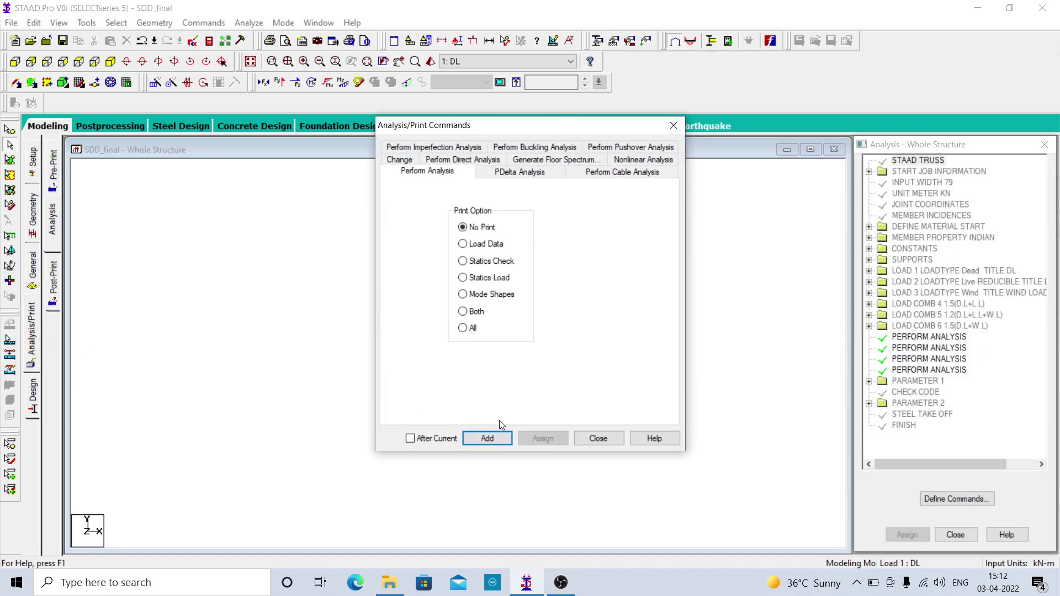
{"action": "left_click", "coordinate": [598, 439]}
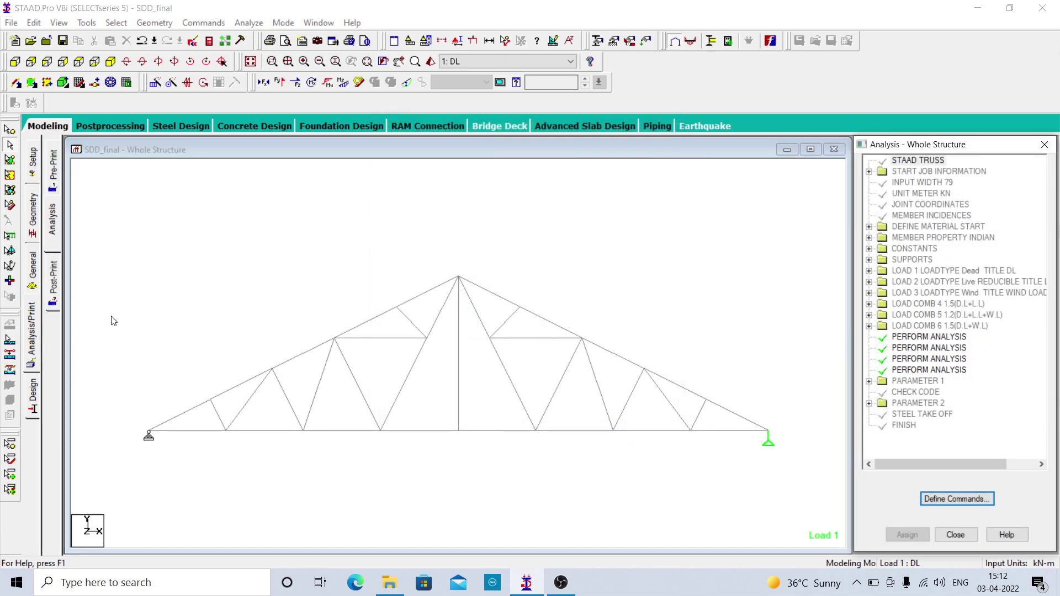
{"action": "left_click", "coordinate": [109, 126]}
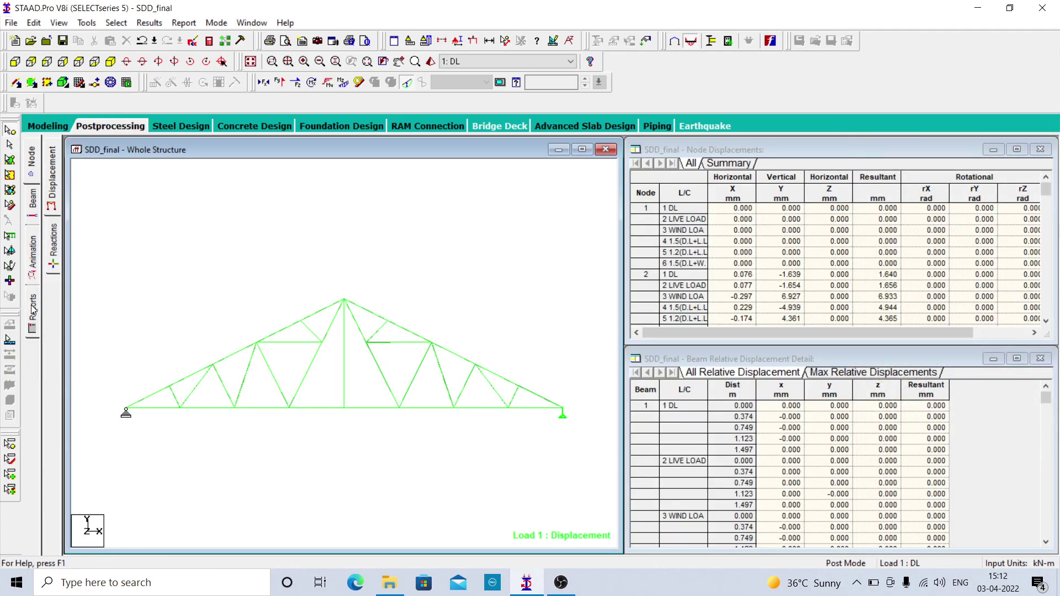
{"action": "left_click", "coordinate": [49, 126]}
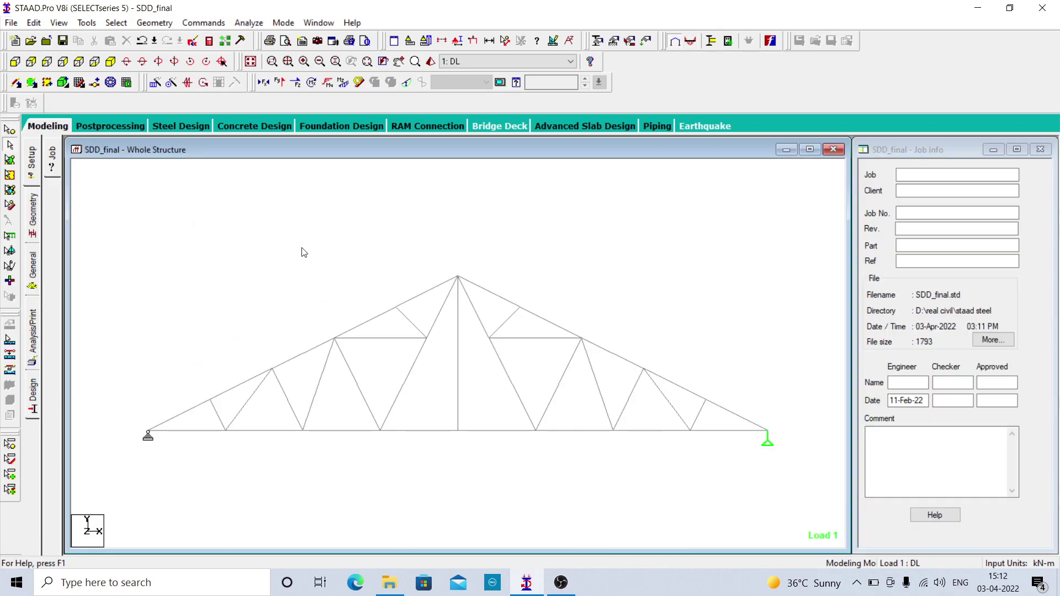
Capture the whole truss view as a report picture with ID MODEL.
{"action": "right_click", "coordinate": [314, 222]}
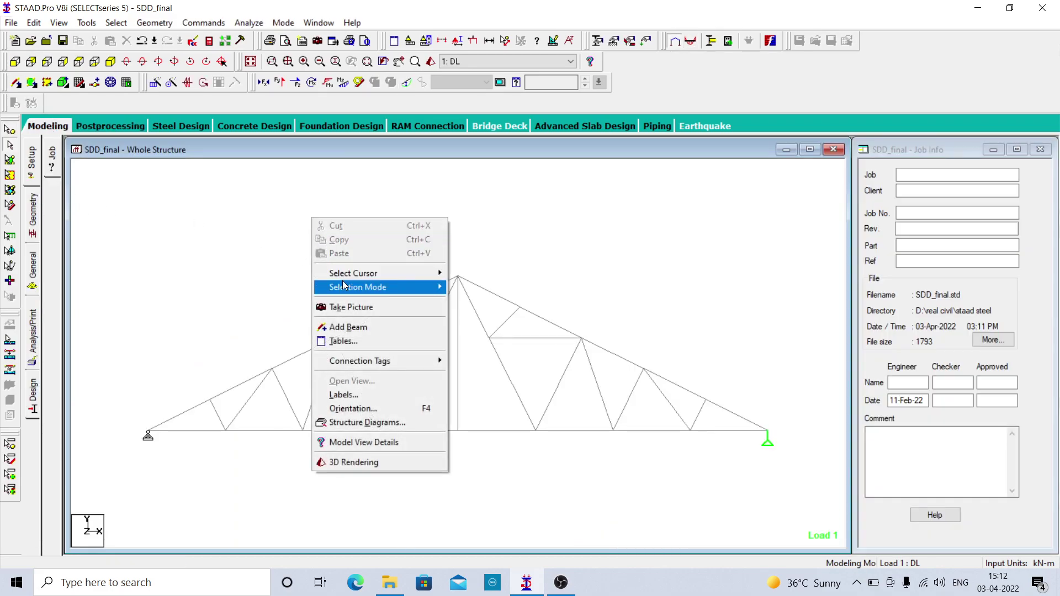
{"action": "left_click", "coordinate": [367, 308]}
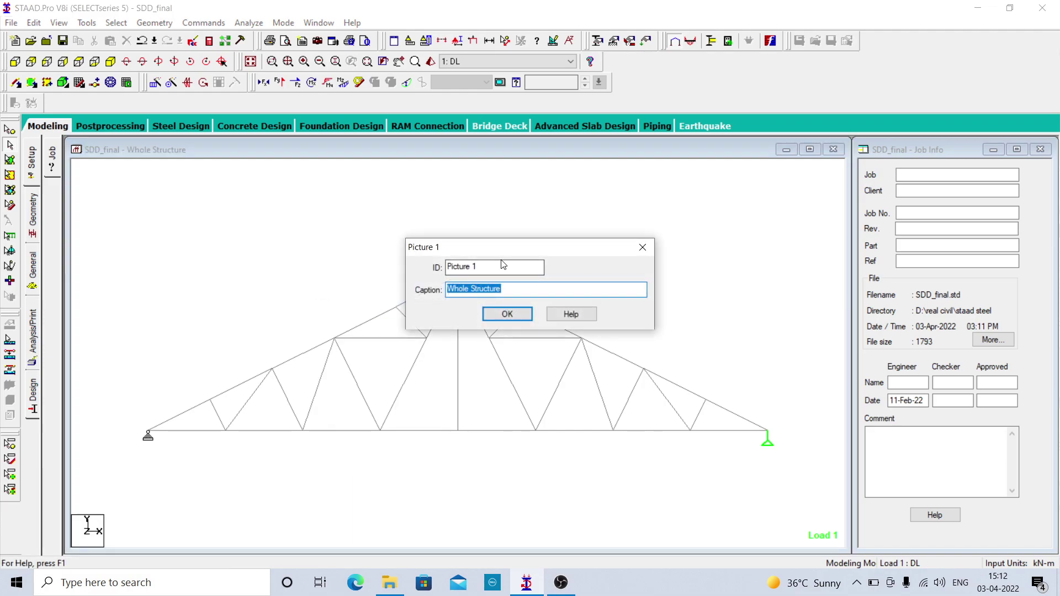
{"action": "key", "text": "shift+Tab"}
{"action": "type", "text": "MOD"}
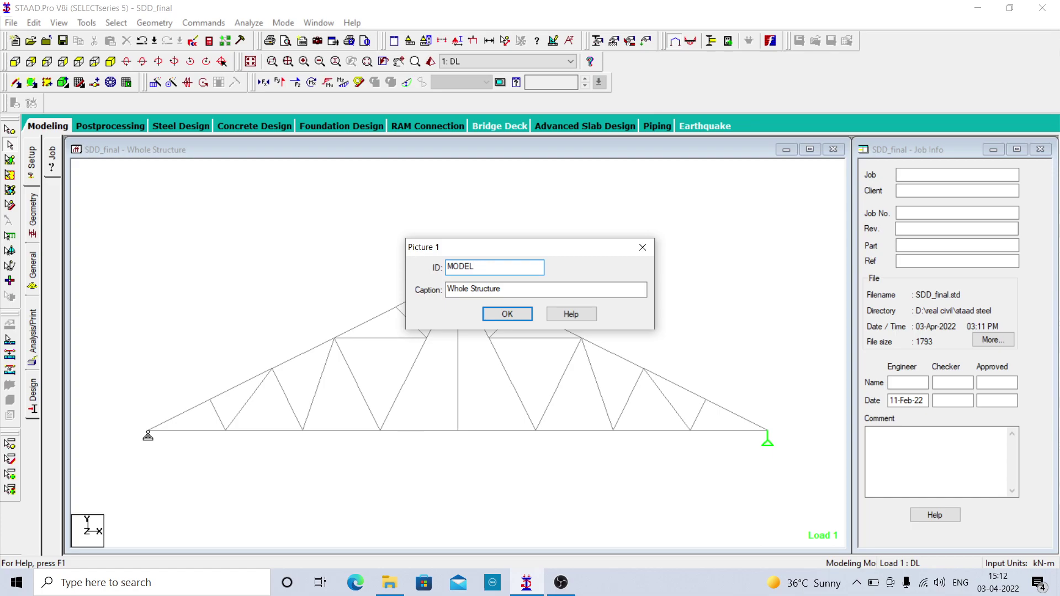
{"action": "left_click", "coordinate": [507, 314]}
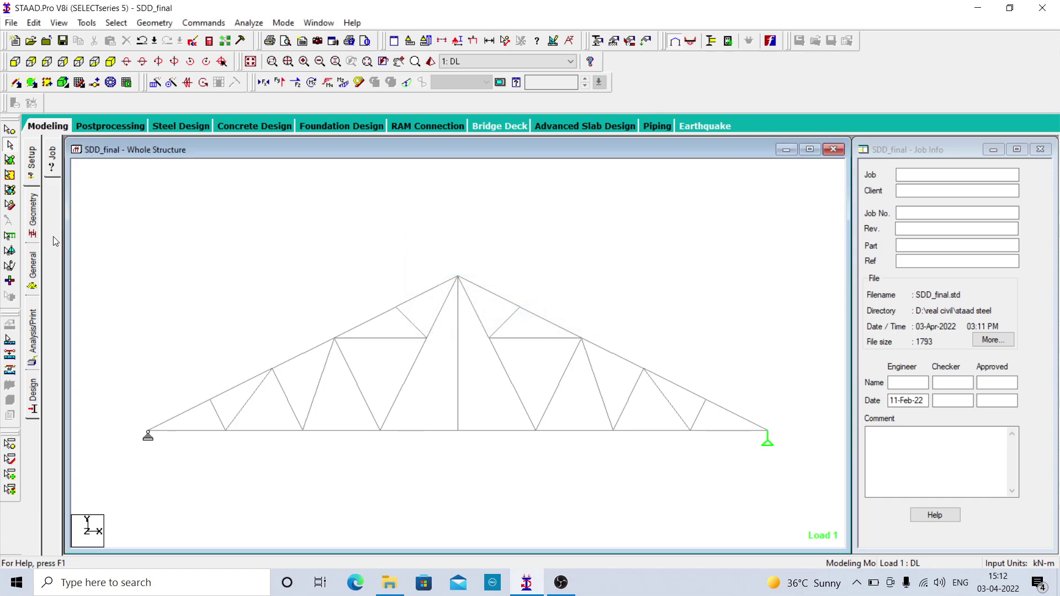
{"action": "left_click", "coordinate": [32, 212]}
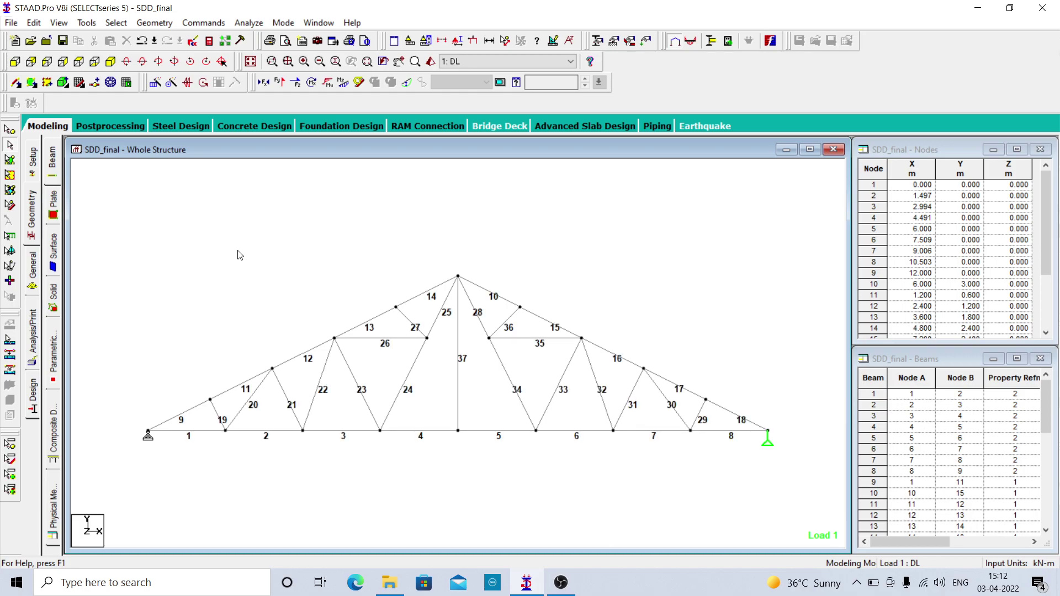
Capture the beam-numbered truss view as a report picture with ID BEAM NO.
{"action": "right_click", "coordinate": [240, 255]}
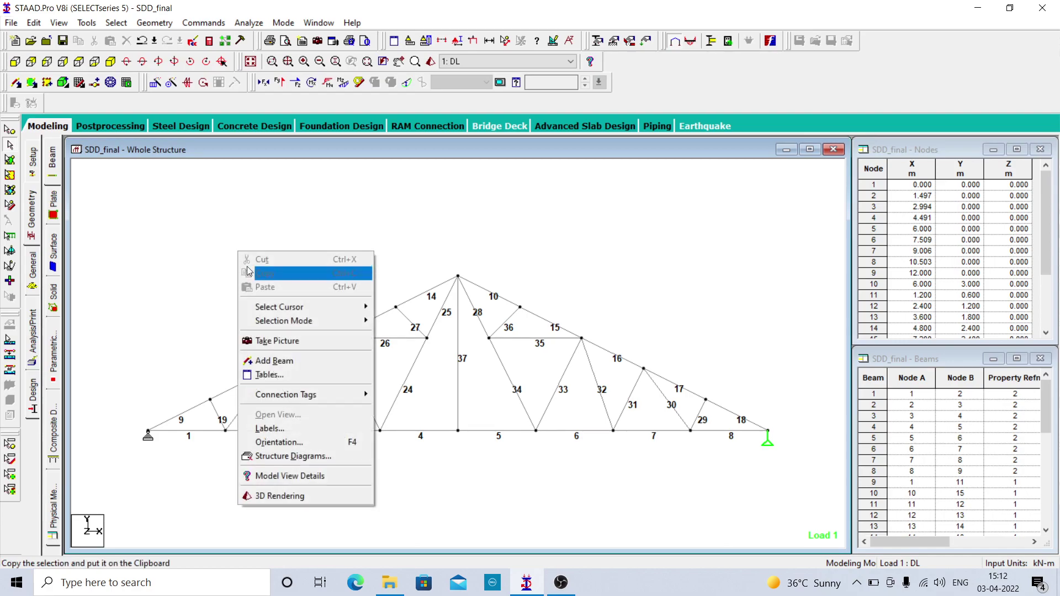
{"action": "left_click", "coordinate": [276, 339]}
{"action": "left_click_drag", "start_coordinate": [488, 268], "coordinate": [444, 271]}
{"action": "type", "text": "BEAM NO"}
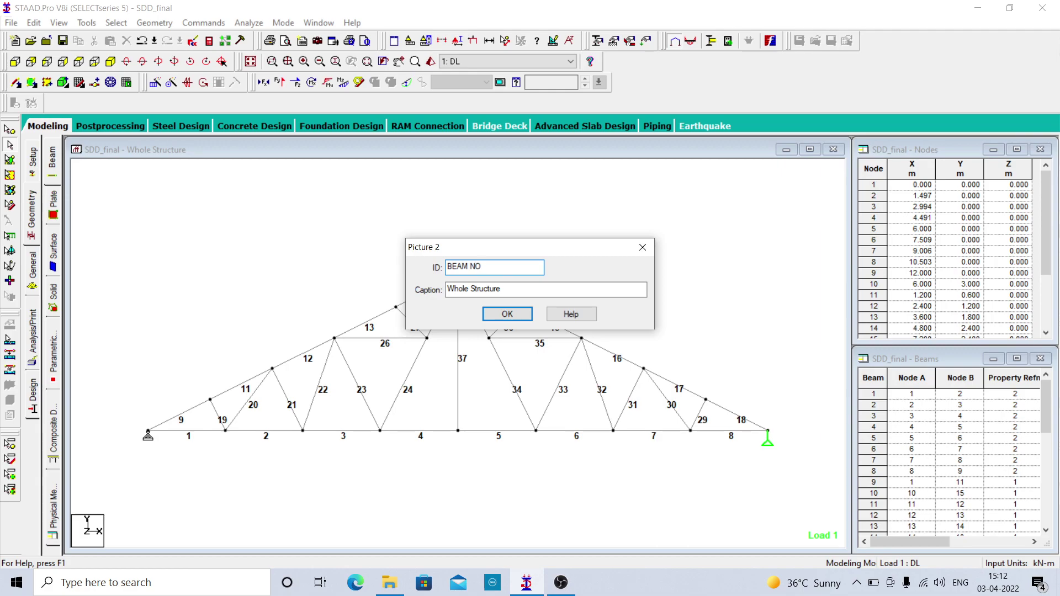
{"action": "left_click", "coordinate": [506, 314]}
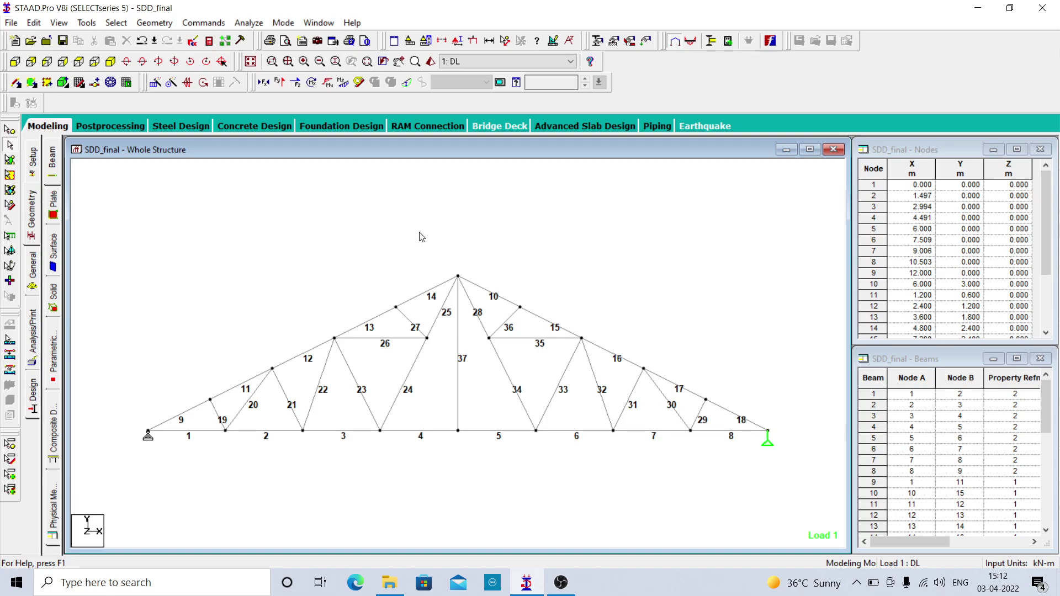
Swap beam labels for node numbers, save the view as picture 'NODE NO', then show section properties.
{"action": "key", "text": "shift+b"}
{"action": "key", "text": "shift+n"}
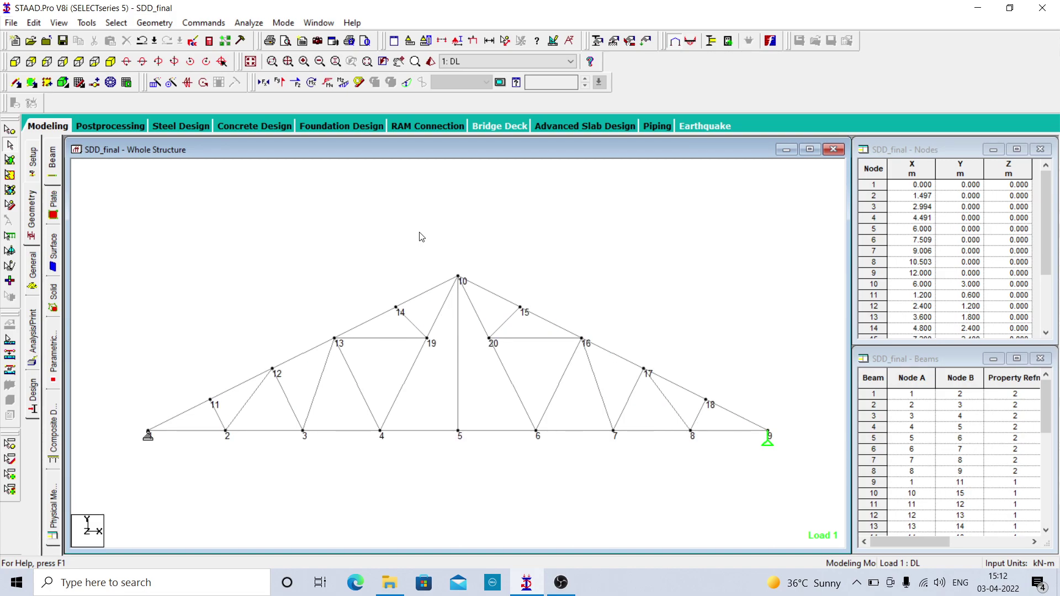
{"action": "right_click", "coordinate": [368, 237]}
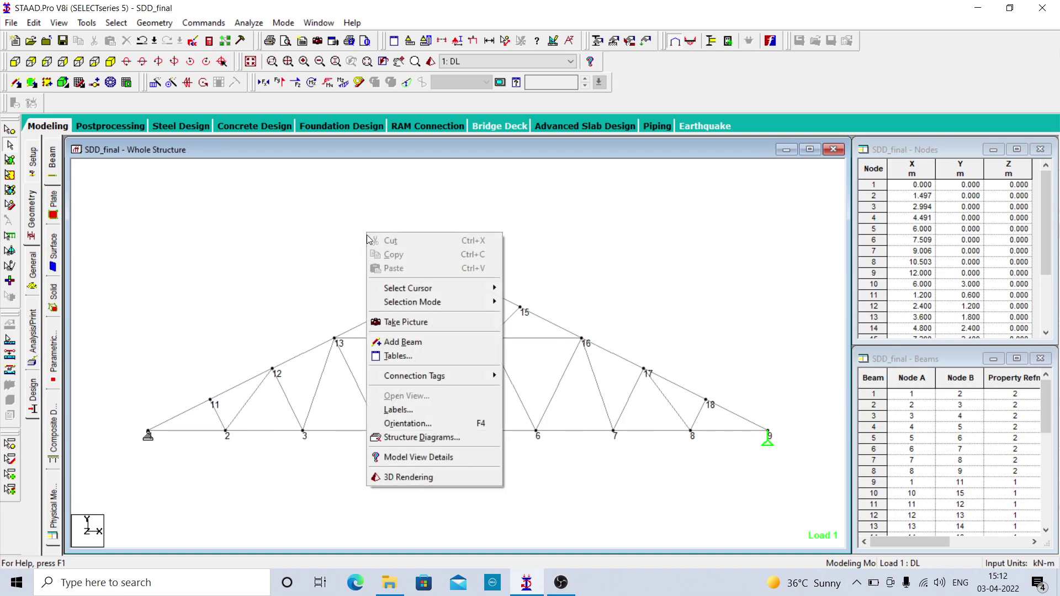
{"action": "left_click", "coordinate": [433, 320]}
{"action": "left_click_drag", "start_coordinate": [478, 267], "coordinate": [440, 270]}
{"action": "type", "text": "NODE NO"}
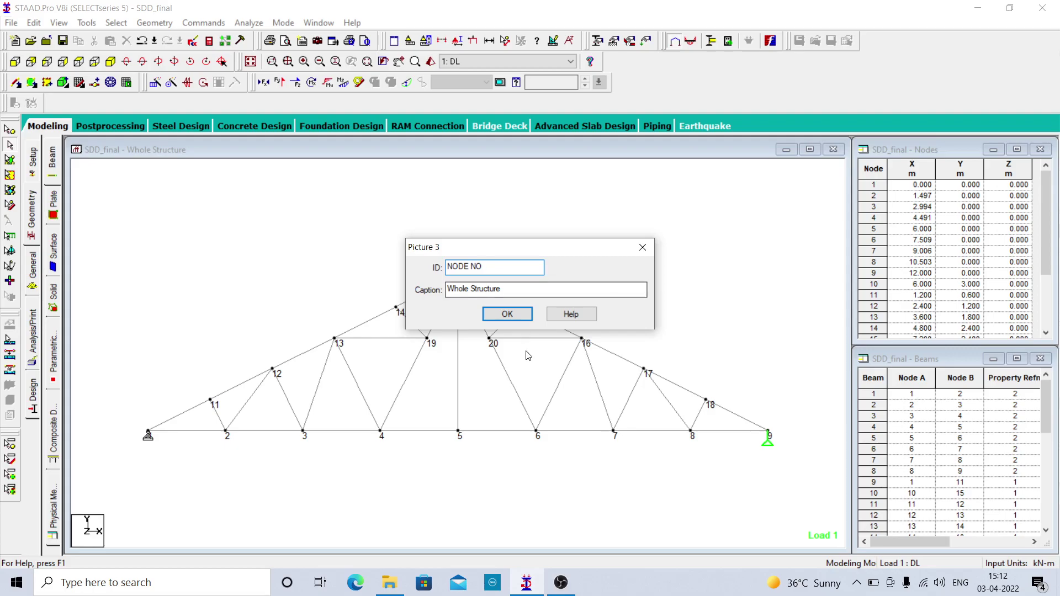
{"action": "left_click", "coordinate": [521, 315]}
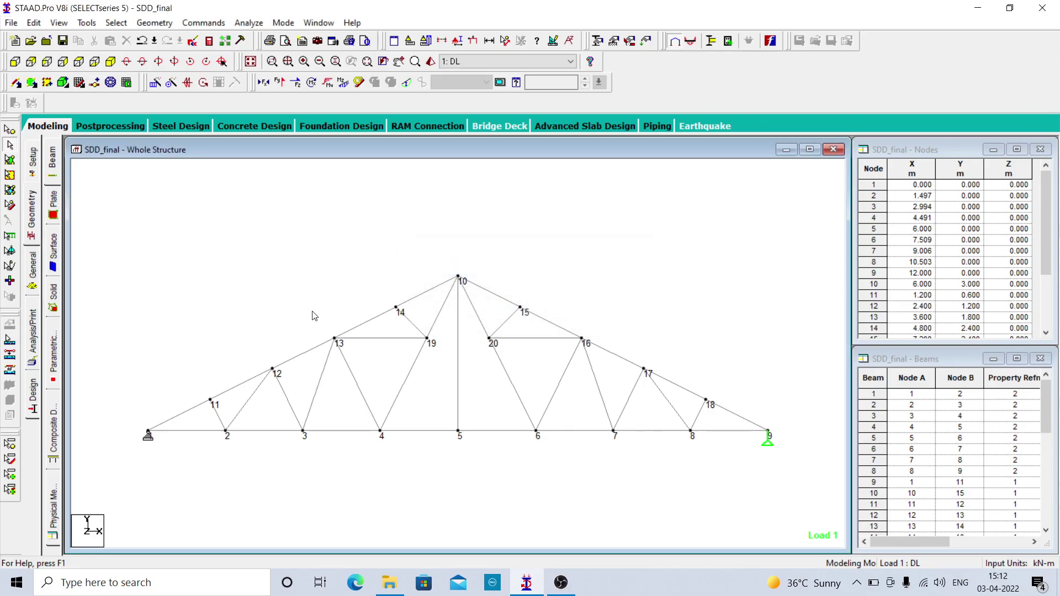
{"action": "left_click", "coordinate": [30, 272]}
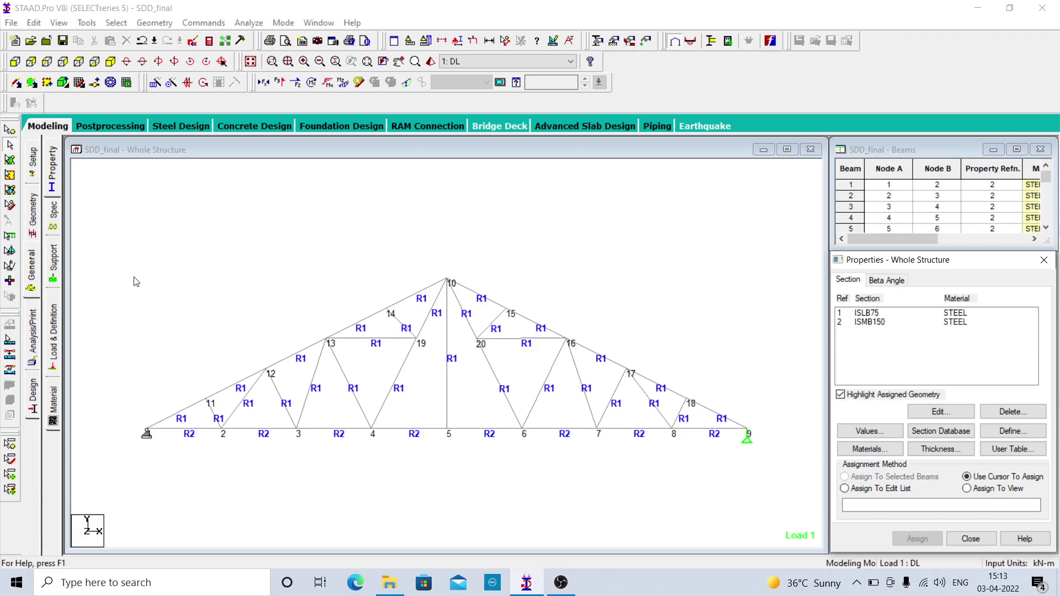
Hide node labels and display the LIVE LOAD case's 2.228 kN and 1.110 kN nodal forces.
{"action": "left_click", "coordinate": [189, 280]}
{"action": "key", "text": "shift+n"}
{"action": "left_click", "coordinate": [54, 313]}
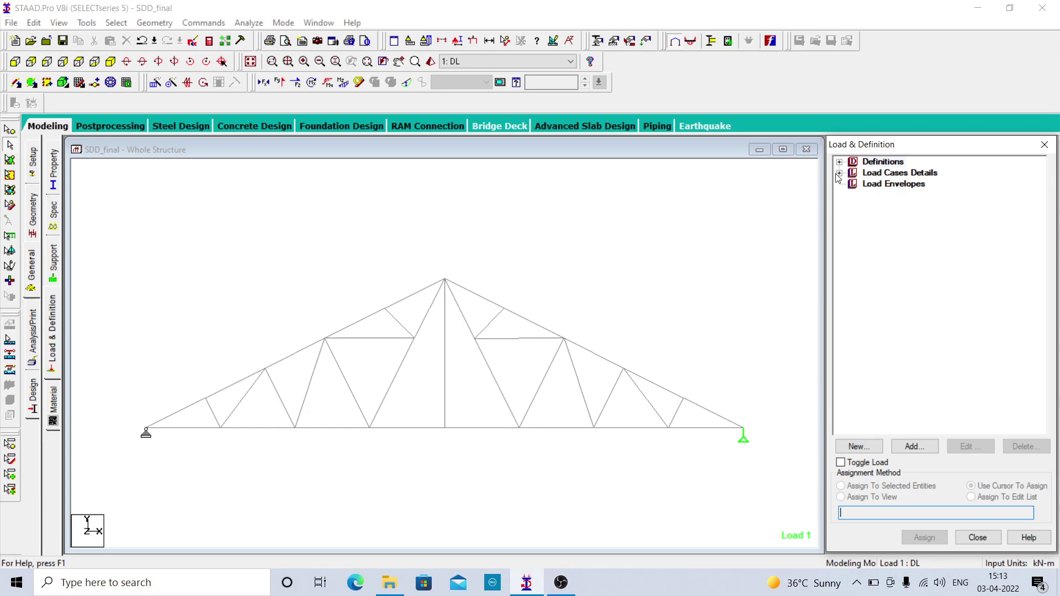
{"action": "left_click", "coordinate": [838, 173]}
{"action": "left_click", "coordinate": [853, 205]}
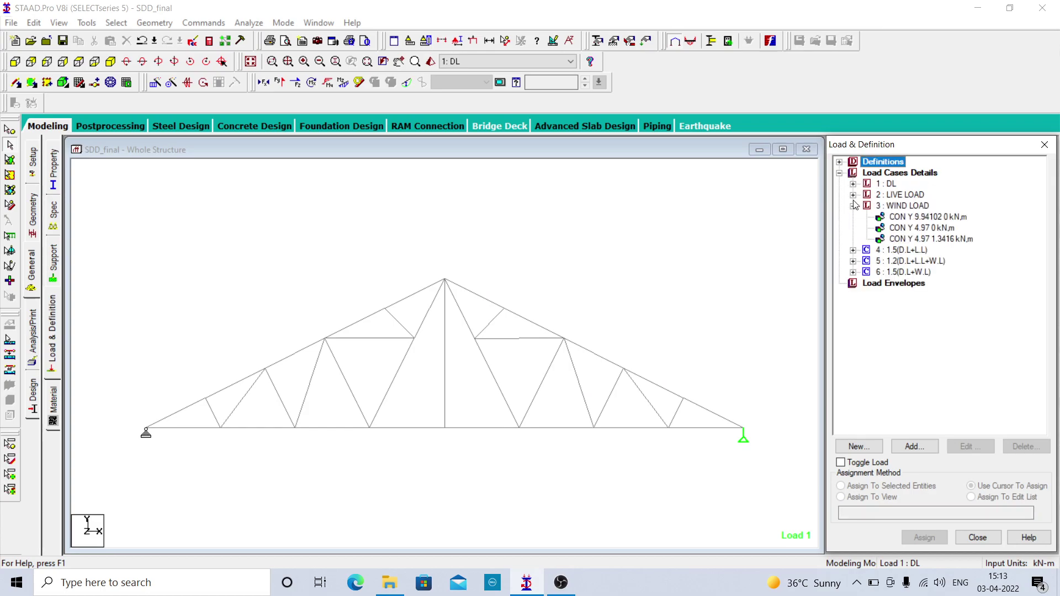
{"action": "left_click", "coordinate": [853, 195]}
{"action": "left_click", "coordinate": [915, 205]}
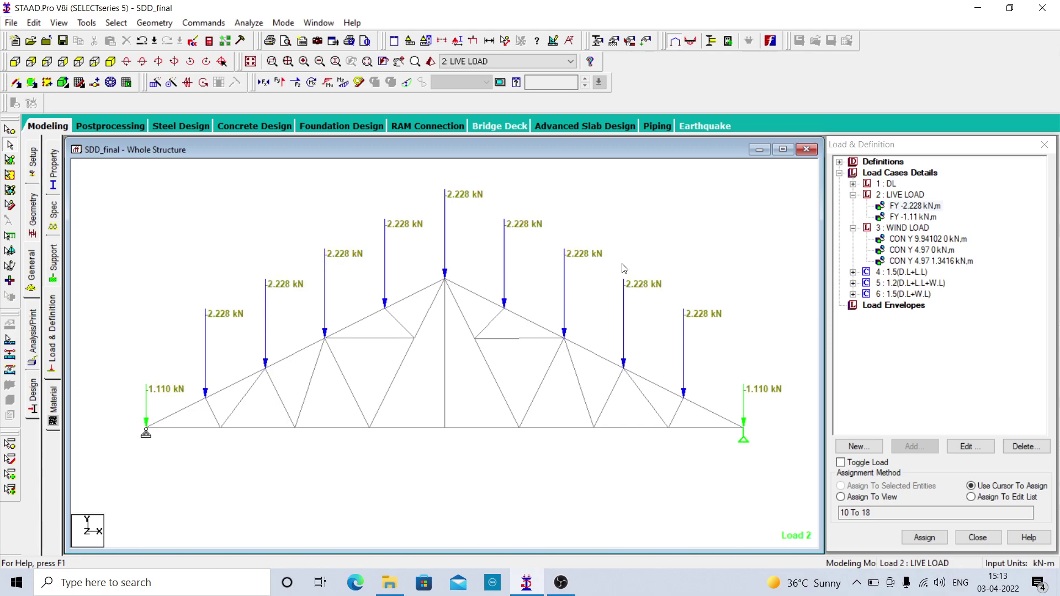
Save the live load view as a picture with ID LIVE LOAD.
{"action": "right_click", "coordinate": [626, 203]}
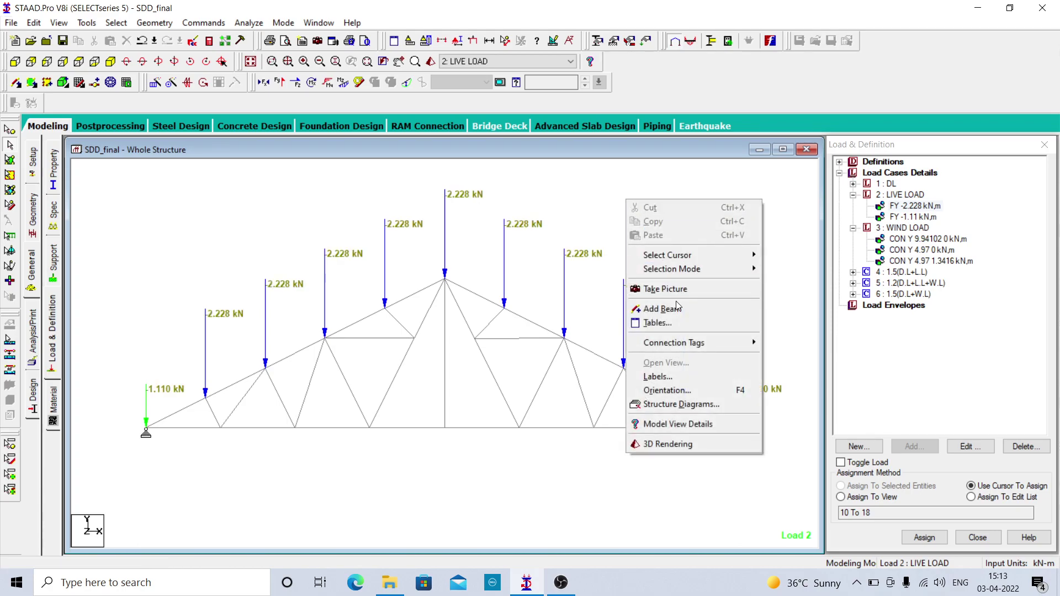
{"action": "left_click", "coordinate": [643, 289]}
{"action": "left_click_drag", "start_coordinate": [491, 274], "coordinate": [439, 275]}
{"action": "type", "text": "LIVE LOAD"}
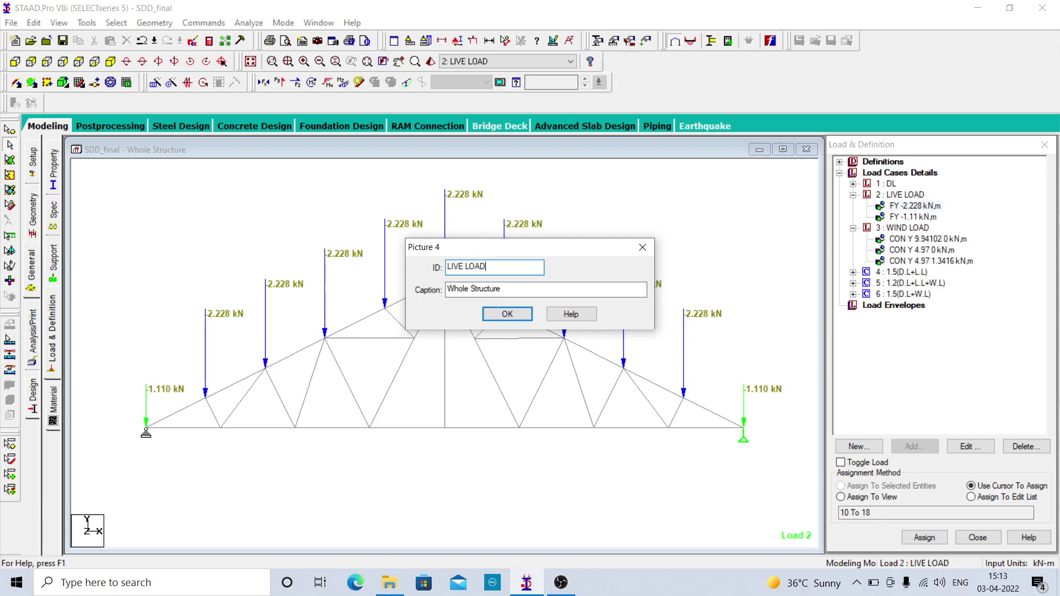
{"action": "left_click", "coordinate": [499, 314]}
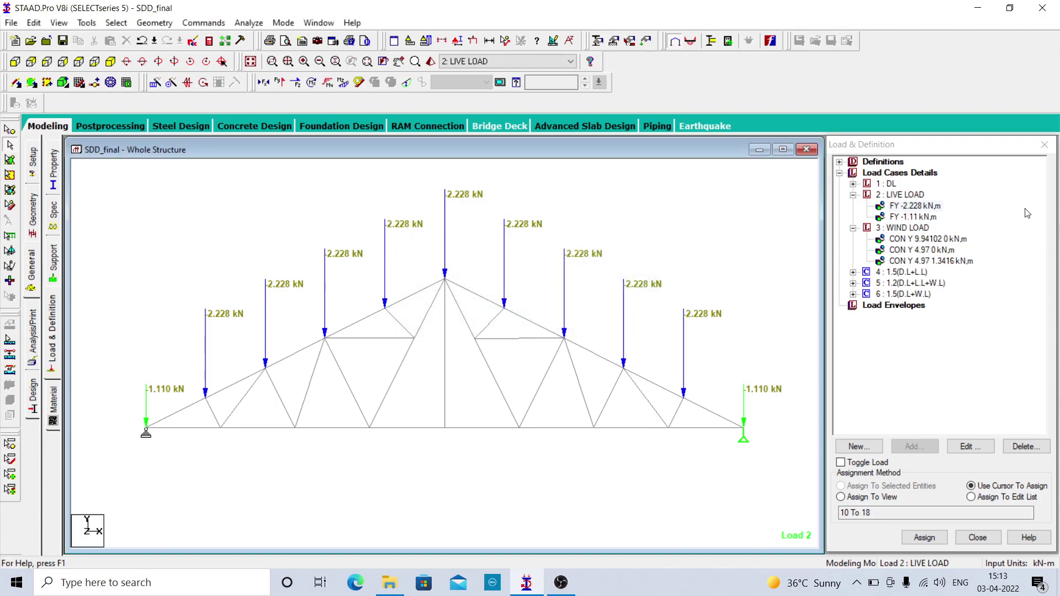
Display the DL case on the truss and save it as picture DEAD LOAD.
{"action": "left_click", "coordinate": [853, 183]}
{"action": "left_click", "coordinate": [918, 195]}
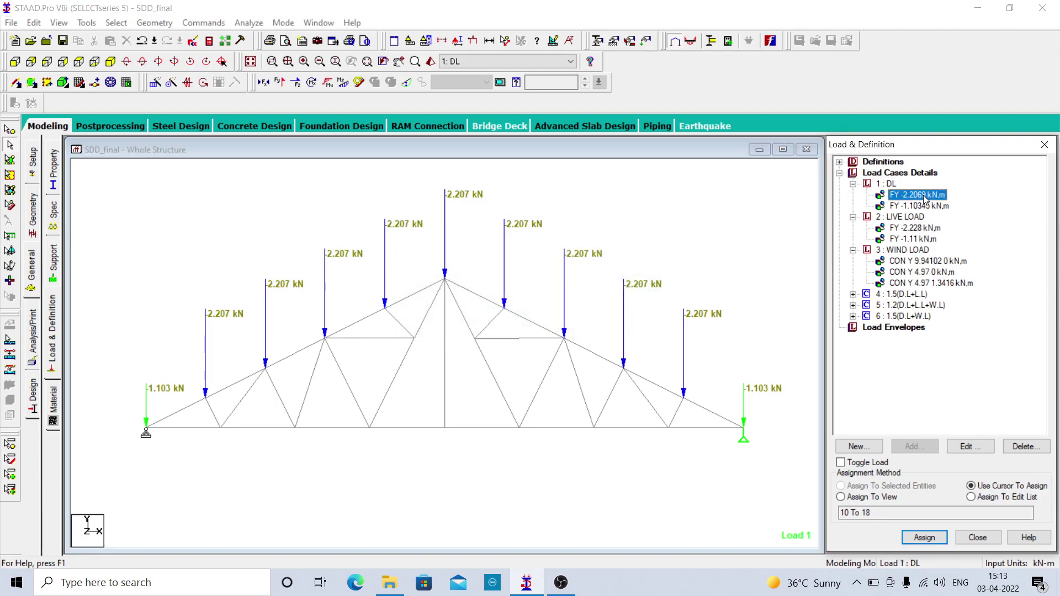
{"action": "right_click", "coordinate": [634, 214]}
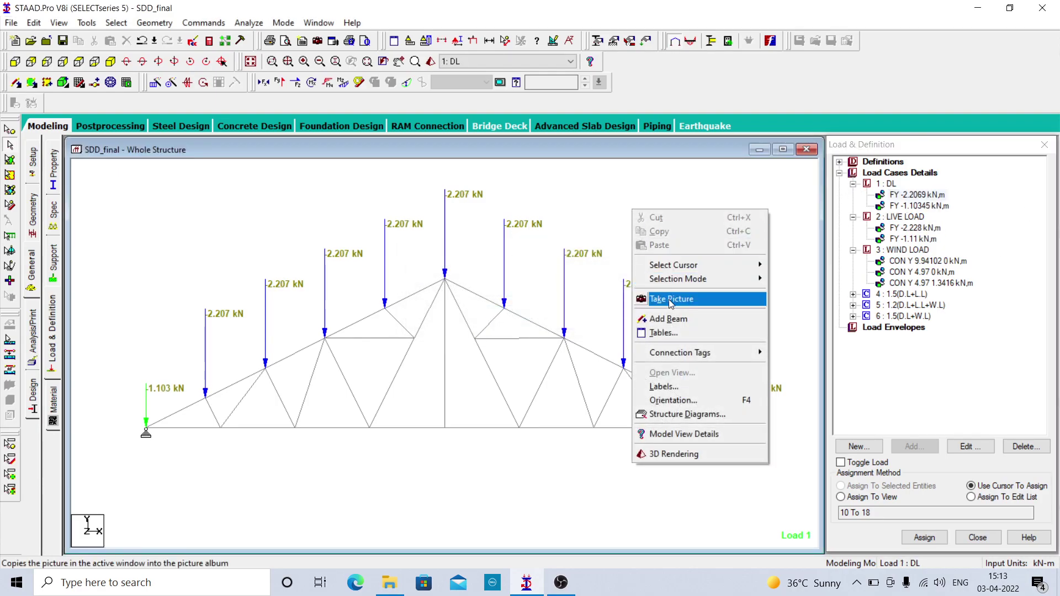
{"action": "left_click", "coordinate": [671, 232]}
{"action": "left_click_drag", "start_coordinate": [503, 265], "coordinate": [440, 269]}
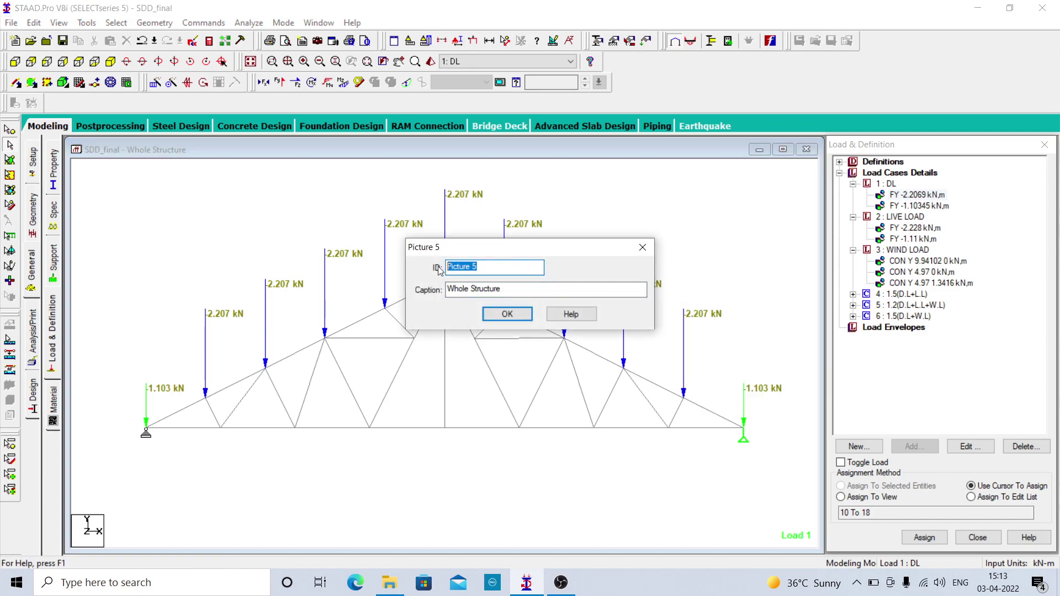
{"action": "type", "text": "DEAD LOAD"}
{"action": "left_click", "coordinate": [507, 314]}
Display the WIND LOAD case and save it as picture WL.
{"action": "left_click", "coordinate": [928, 263]}
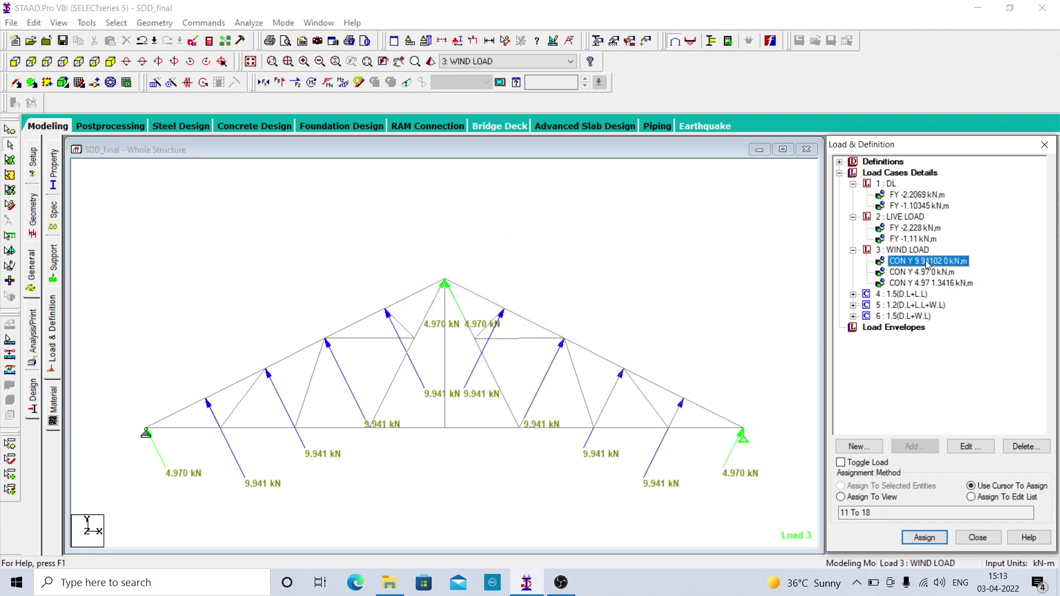
{"action": "right_click", "coordinate": [397, 236]}
{"action": "left_click", "coordinate": [444, 324]}
{"action": "left_click_drag", "start_coordinate": [478, 267], "coordinate": [431, 268]}
{"action": "type", "text": "WL"}
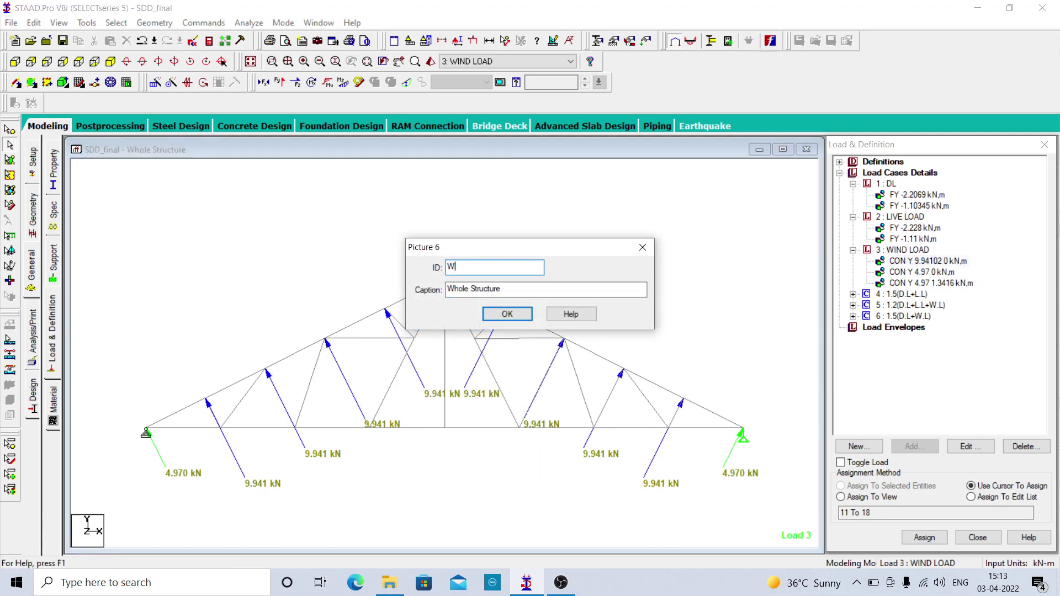
{"action": "left_click", "coordinate": [506, 314]}
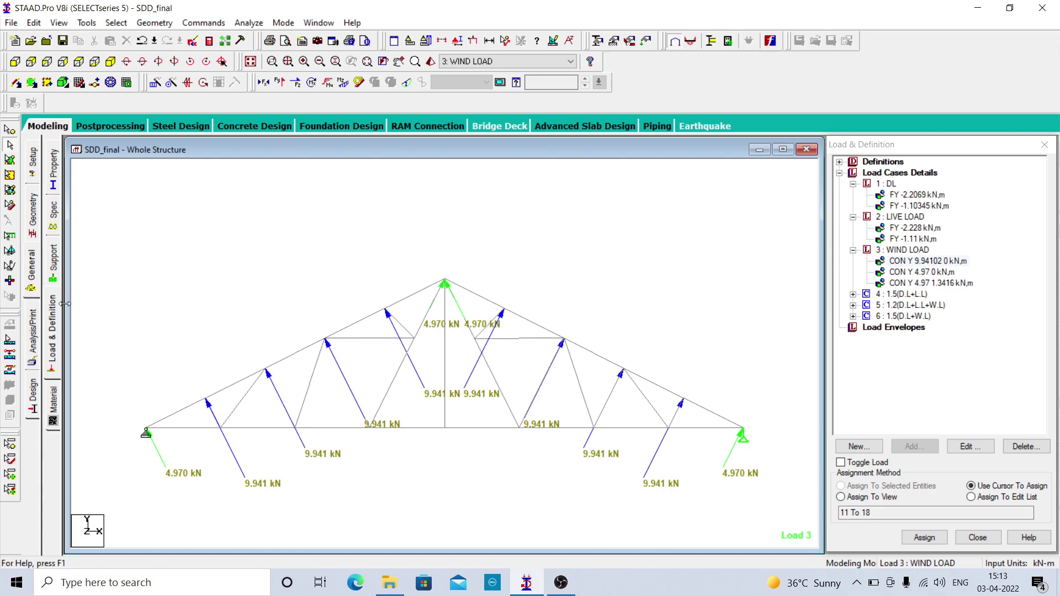
Show the unity check design ratios for every truss member in post-processing.
{"action": "left_click", "coordinate": [127, 126]}
{"action": "left_click", "coordinate": [188, 126]}
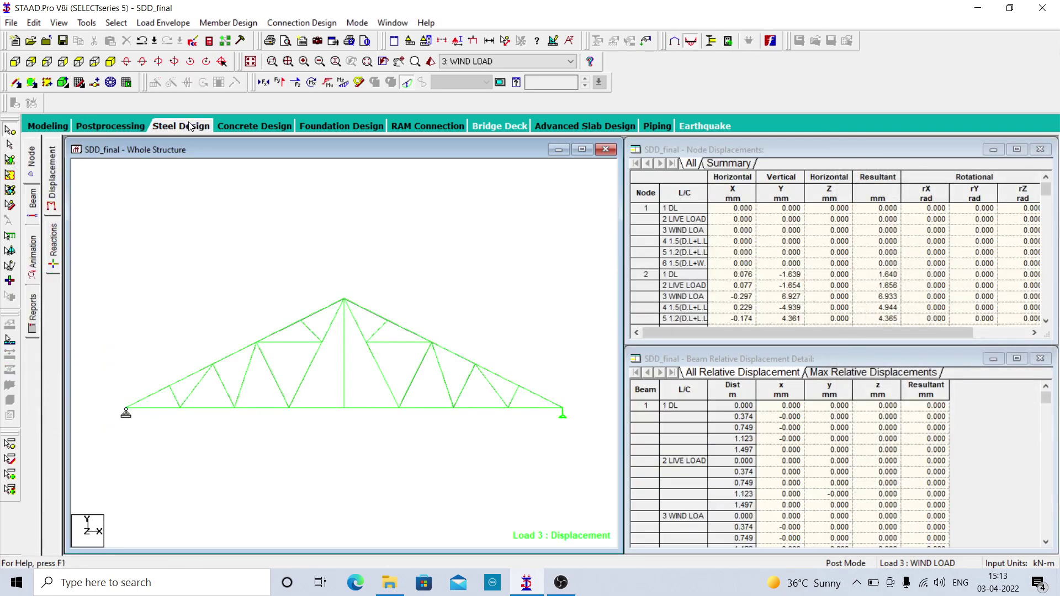
{"action": "left_click", "coordinate": [122, 125]}
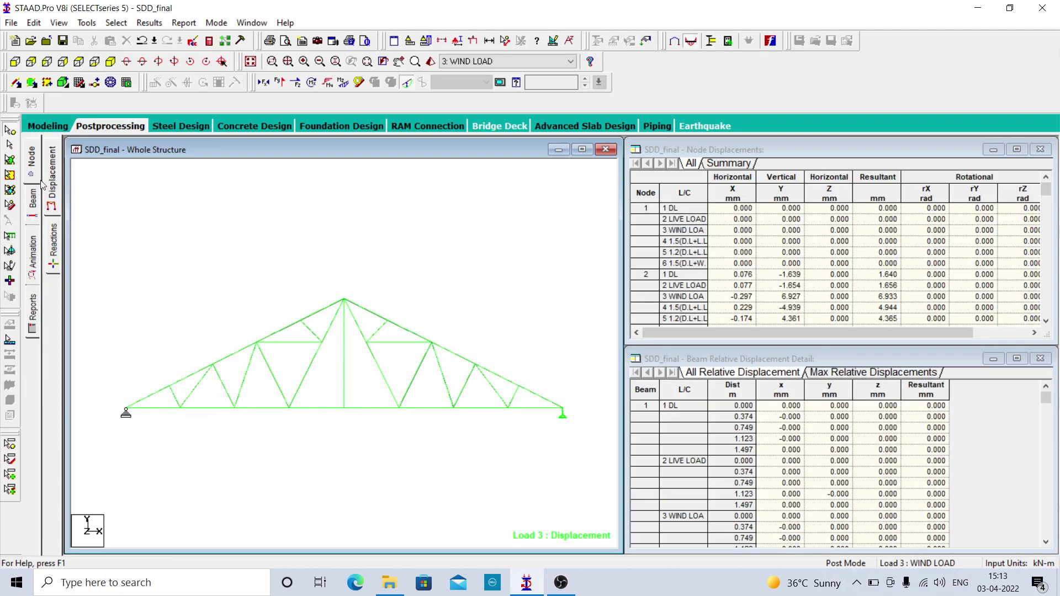
{"action": "left_click", "coordinate": [33, 202]}
{"action": "left_click", "coordinate": [56, 276]}
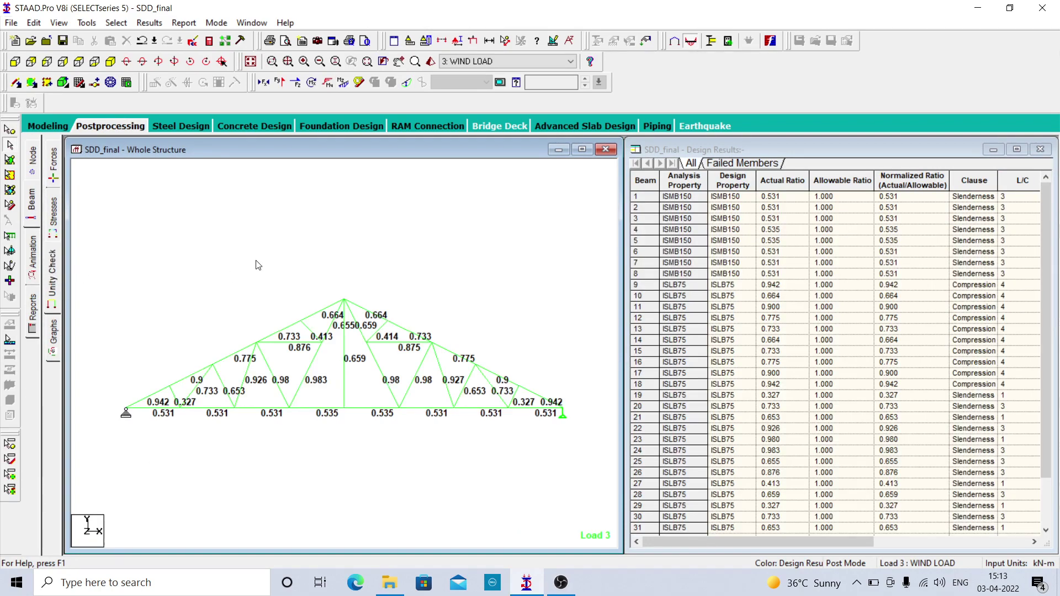
Save the unity check view as a picture with ID UNITY CHECK.
{"action": "right_click", "coordinate": [236, 245]}
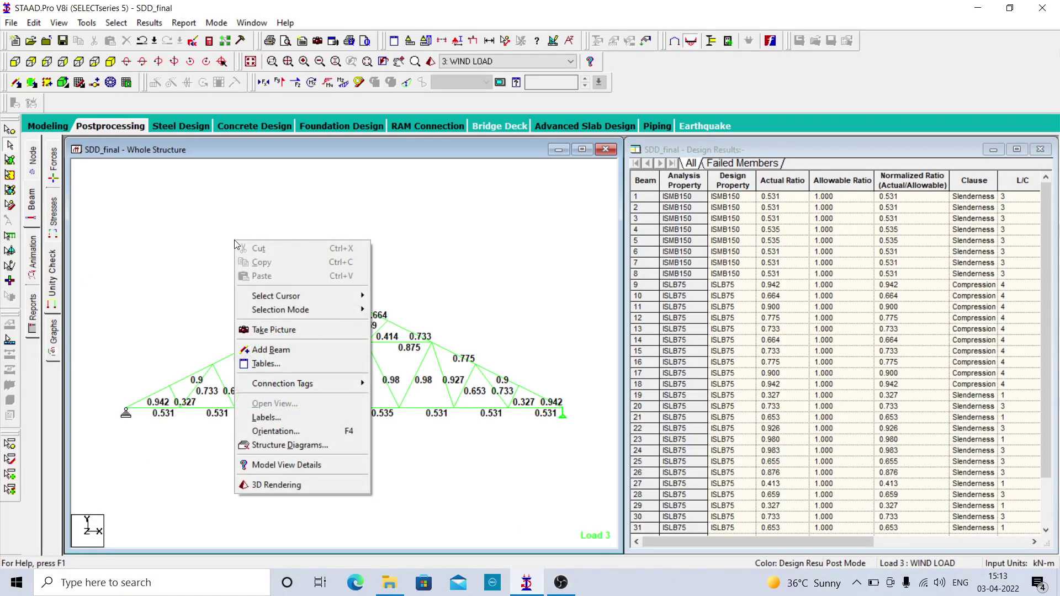
{"action": "left_click", "coordinate": [278, 330]}
{"action": "left_click_drag", "start_coordinate": [478, 267], "coordinate": [436, 269]}
{"action": "type", "text": "UNITY CHECK"}
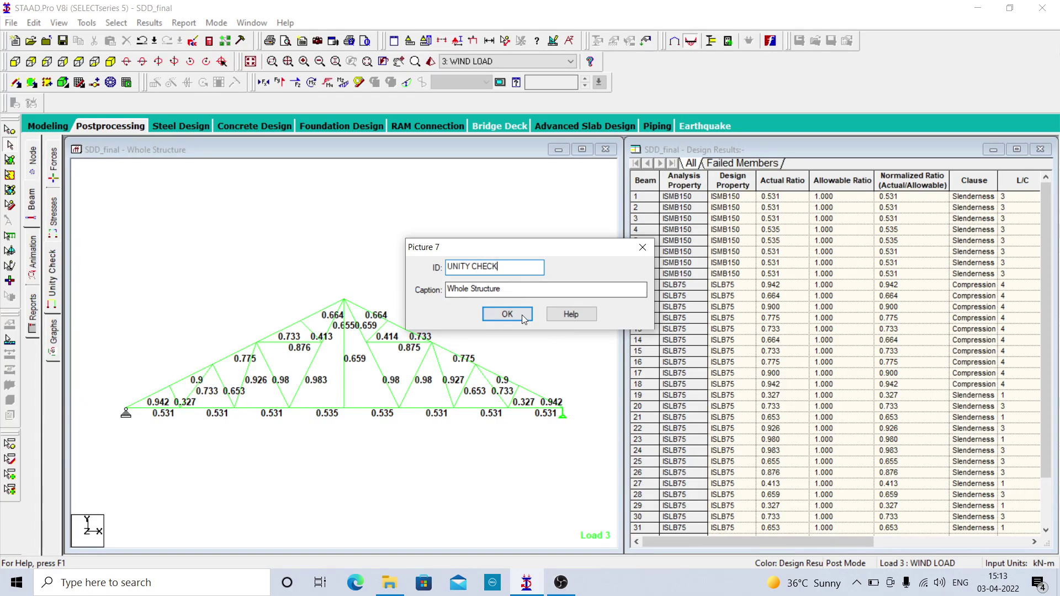
{"action": "left_click", "coordinate": [519, 317]}
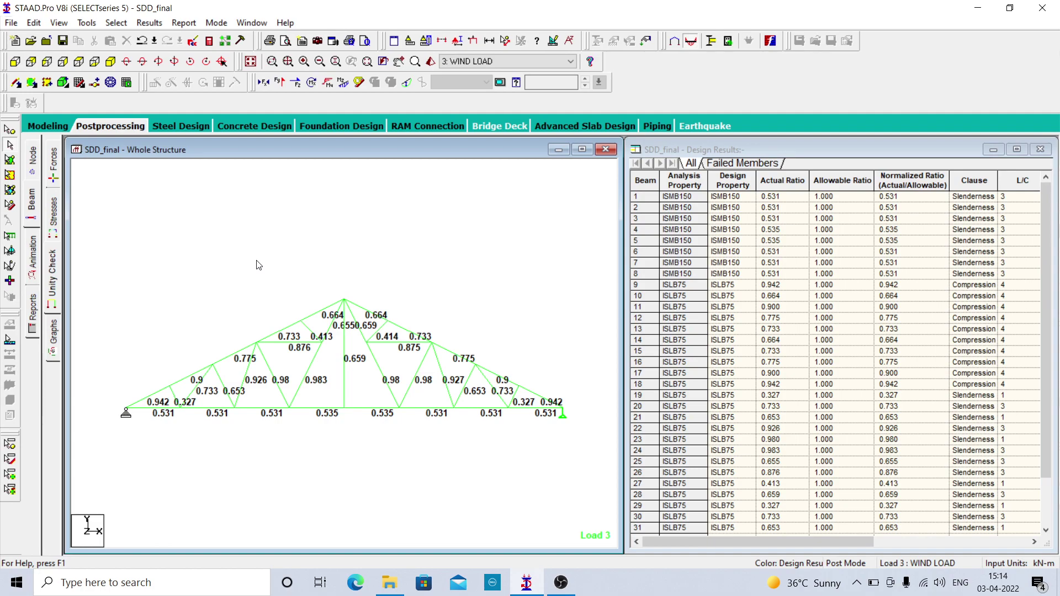
Add all seven Pictures, MODEL through UNITY CHECK, to the report items.
{"action": "left_click", "coordinate": [33, 311]}
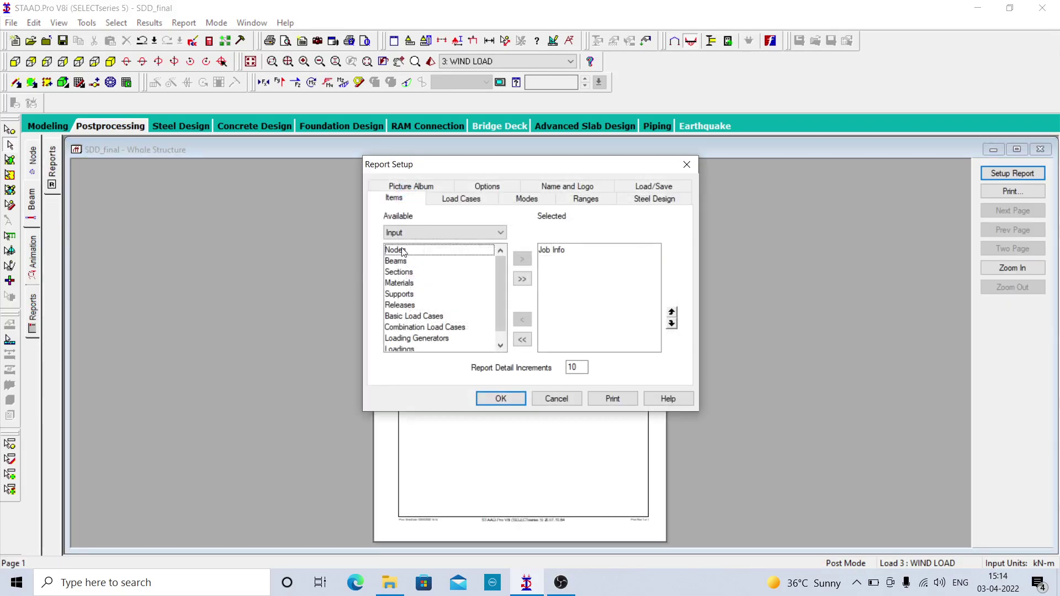
{"action": "left_click", "coordinate": [412, 234]}
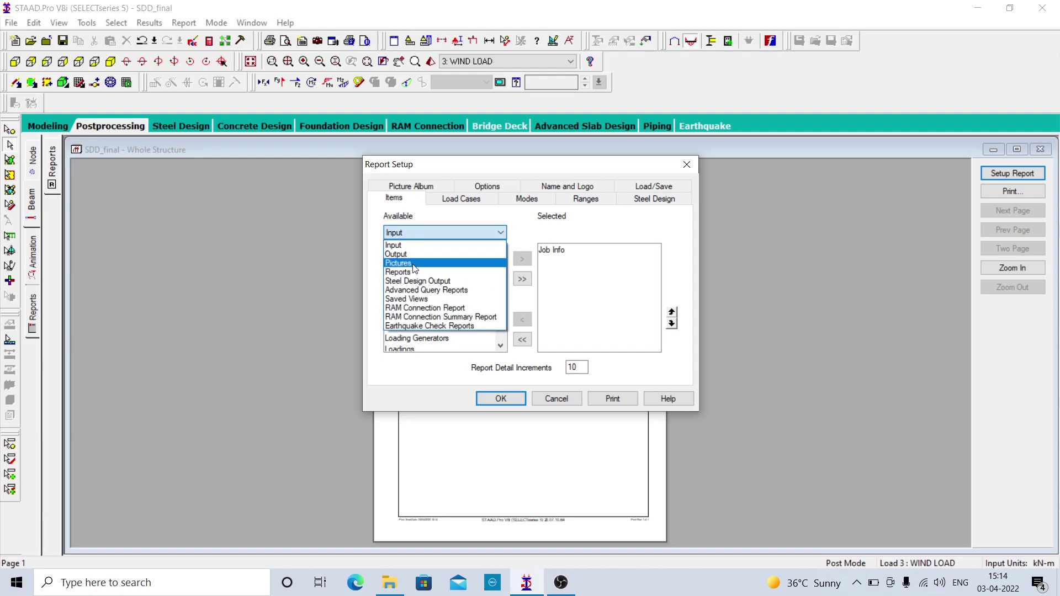
{"action": "left_click", "coordinate": [403, 245]}
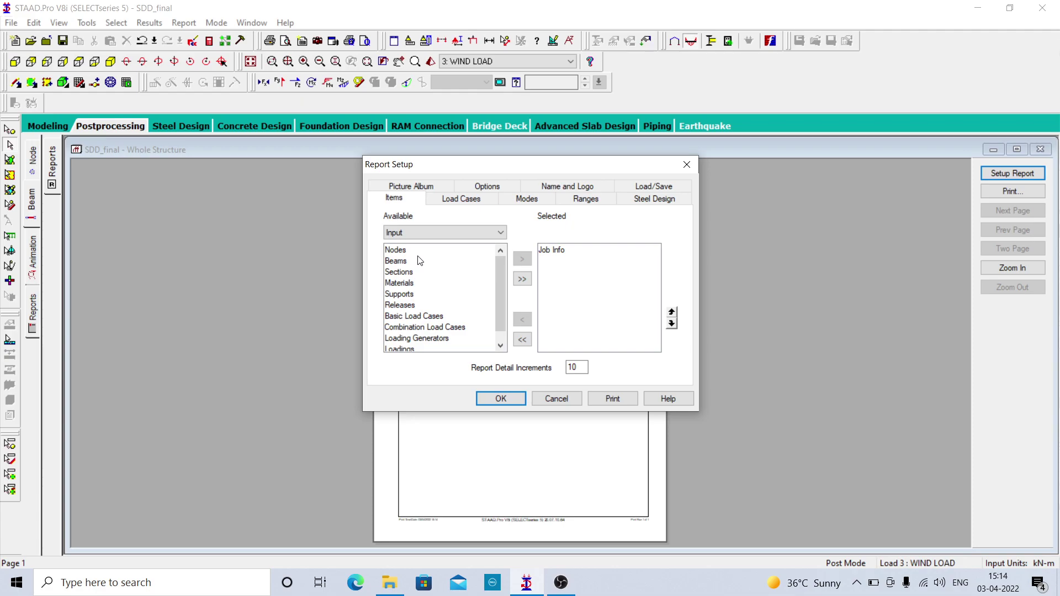
{"action": "left_click", "coordinate": [433, 237]}
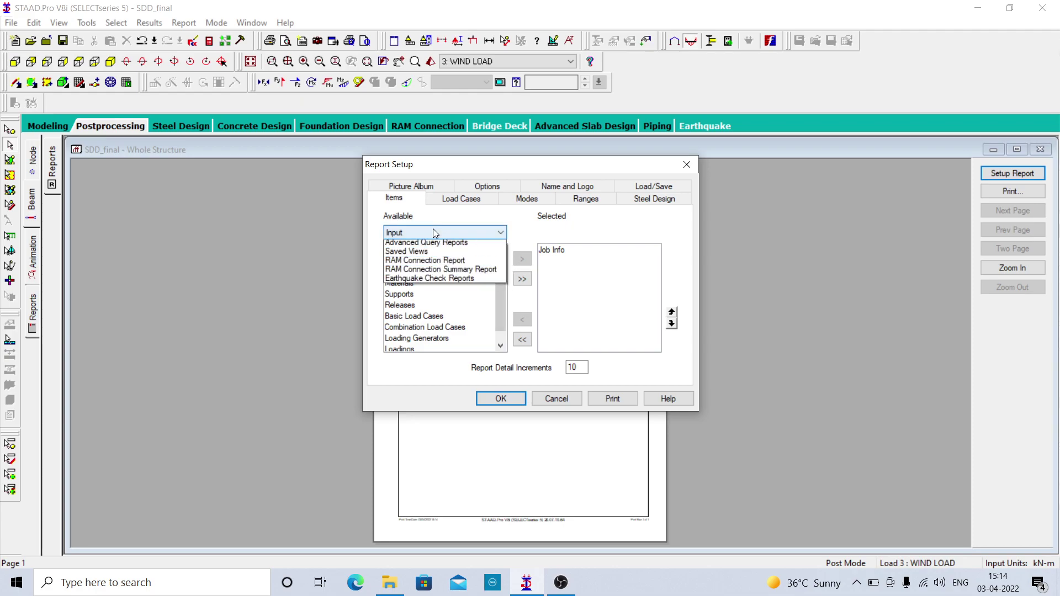
{"action": "left_click", "coordinate": [430, 268]}
{"action": "left_click", "coordinate": [440, 332]}
{"action": "left_click", "coordinate": [414, 297]}
{"action": "left_click", "coordinate": [408, 284]}
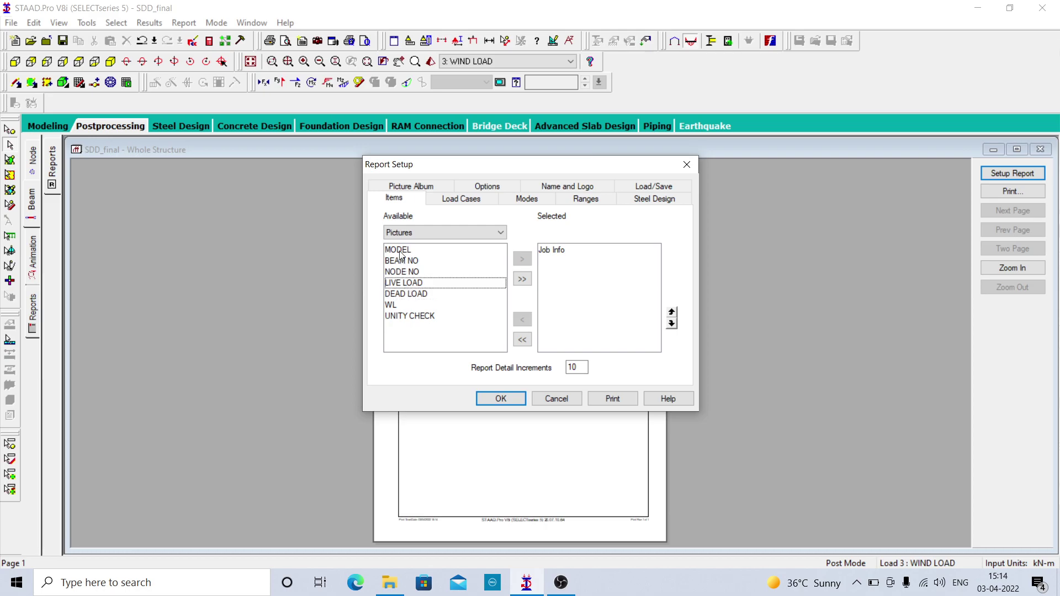
{"action": "left_click", "coordinate": [400, 253]}
{"action": "left_click", "coordinate": [401, 252]}
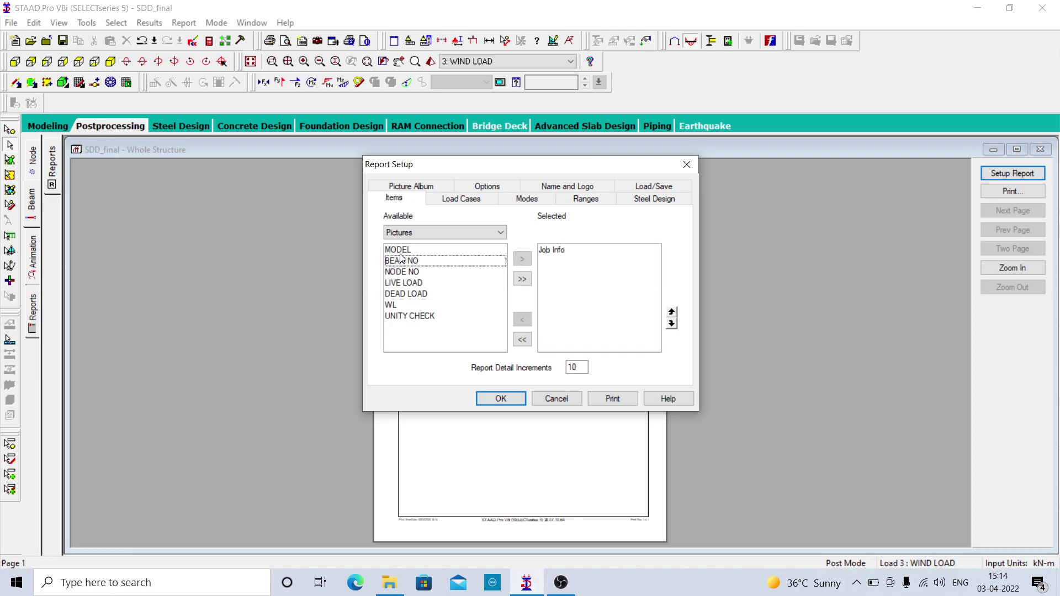
{"action": "left_click", "coordinate": [402, 254]}
{"action": "left_click_drag", "start_coordinate": [402, 264], "coordinate": [412, 320]}
{"action": "left_click", "coordinate": [522, 259]}
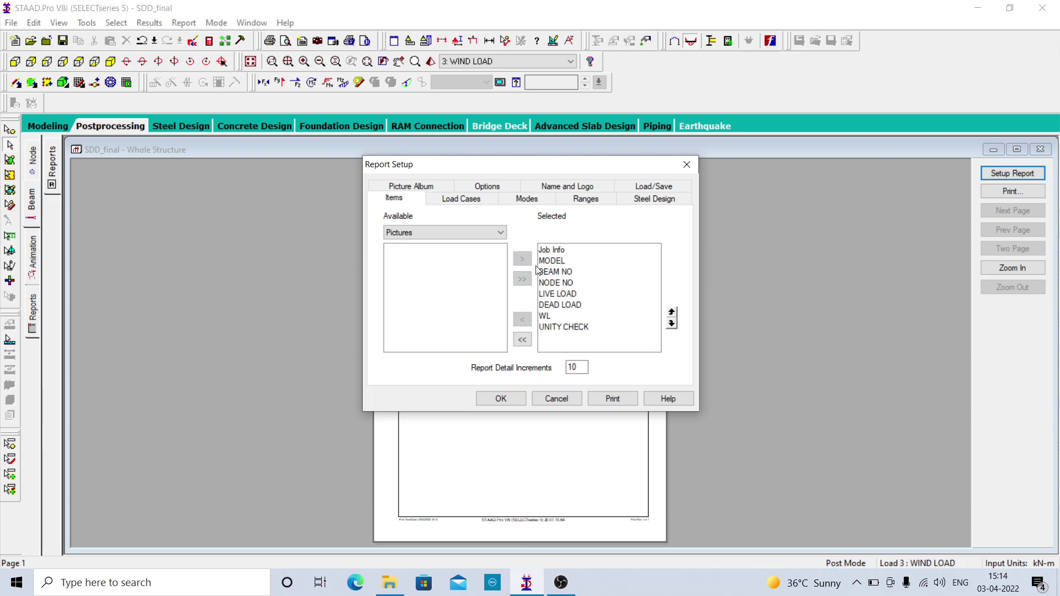
Move NODE NO above BEAM NO and DEAD LOAD above LIVE LOAD in the report.
{"action": "left_click", "coordinate": [563, 281]}
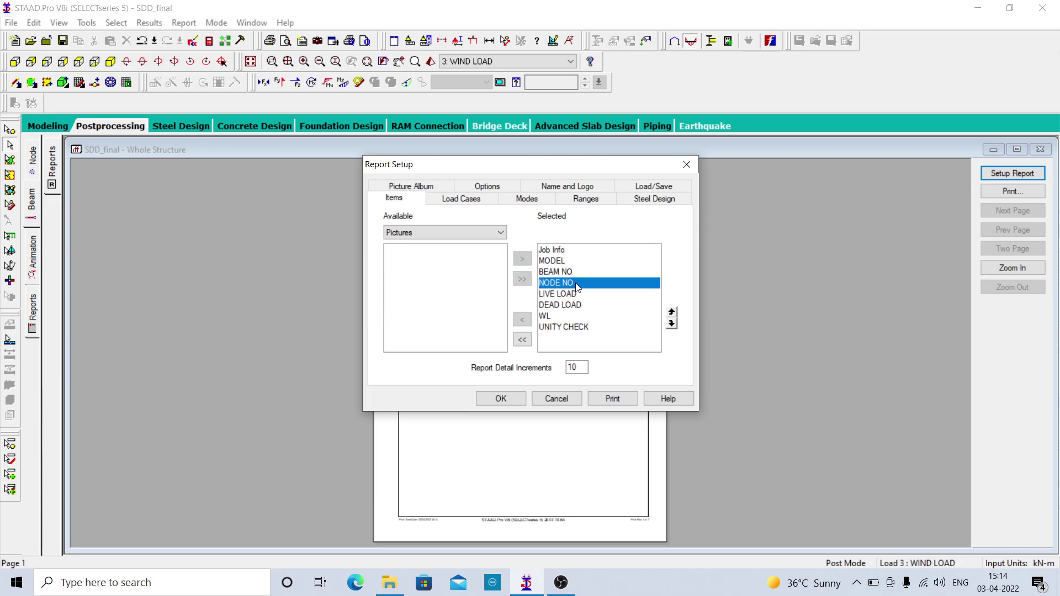
{"action": "left_click", "coordinate": [671, 311]}
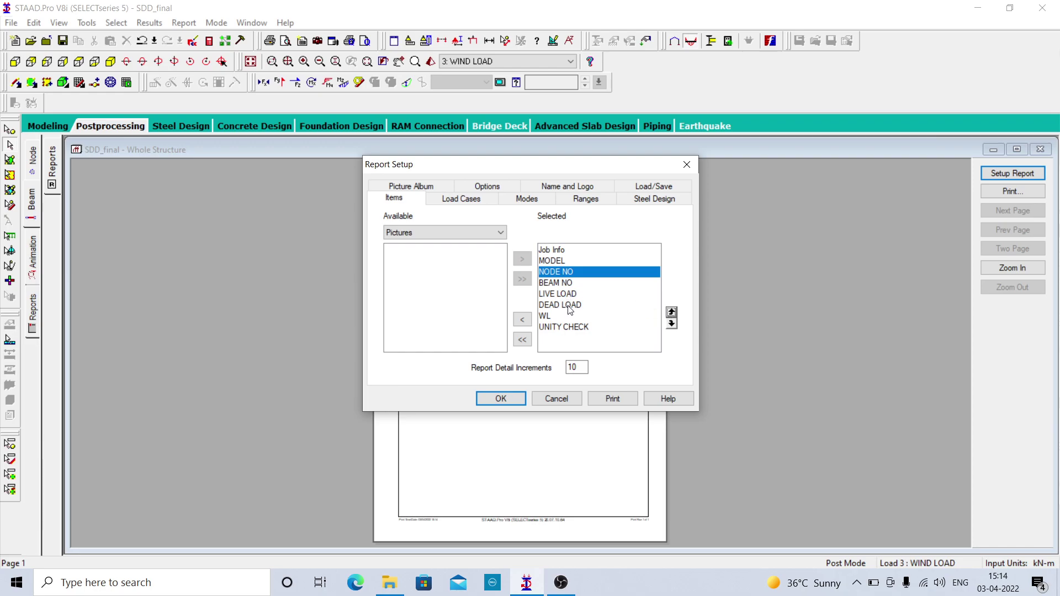
{"action": "left_click", "coordinate": [569, 307]}
{"action": "left_click", "coordinate": [671, 312]}
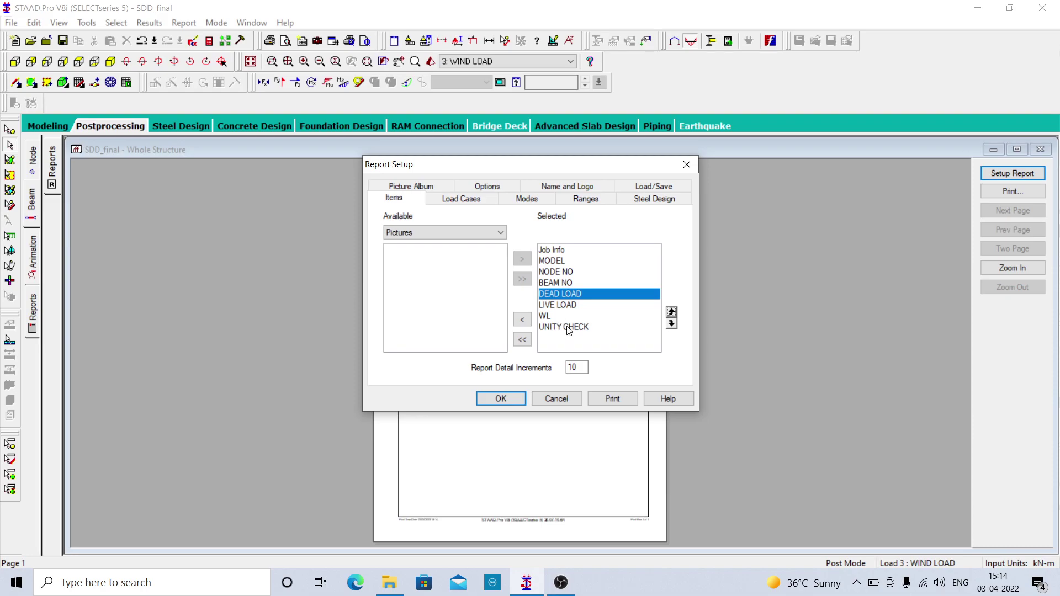
{"action": "left_click", "coordinate": [460, 230]}
{"action": "left_click", "coordinate": [432, 247]}
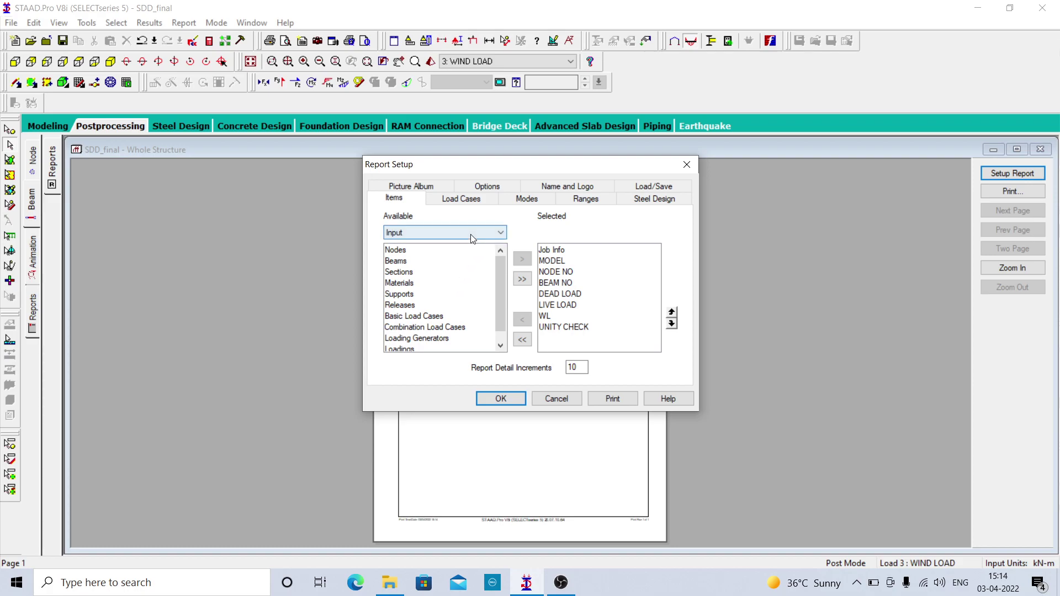
Add the Output item Beam End Force Summary to the report.
{"action": "left_click", "coordinate": [472, 234]}
{"action": "left_click", "coordinate": [432, 263]}
{"action": "left_click", "coordinate": [433, 235]}
{"action": "left_click", "coordinate": [432, 254]}
{"action": "left_click_drag", "start_coordinate": [499, 266], "coordinate": [498, 270]}
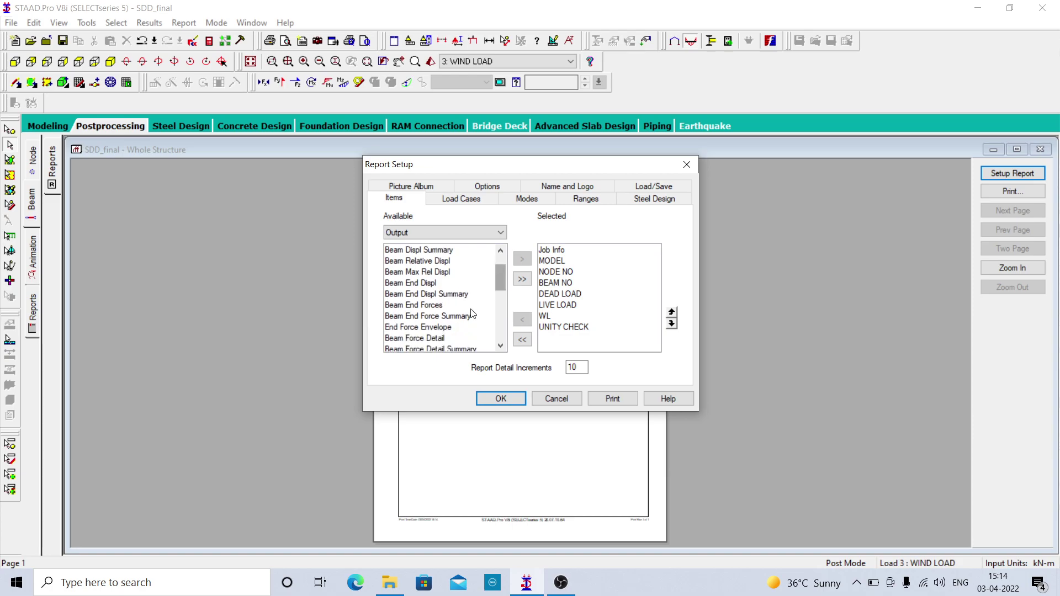
{"action": "left_click", "coordinate": [437, 316]}
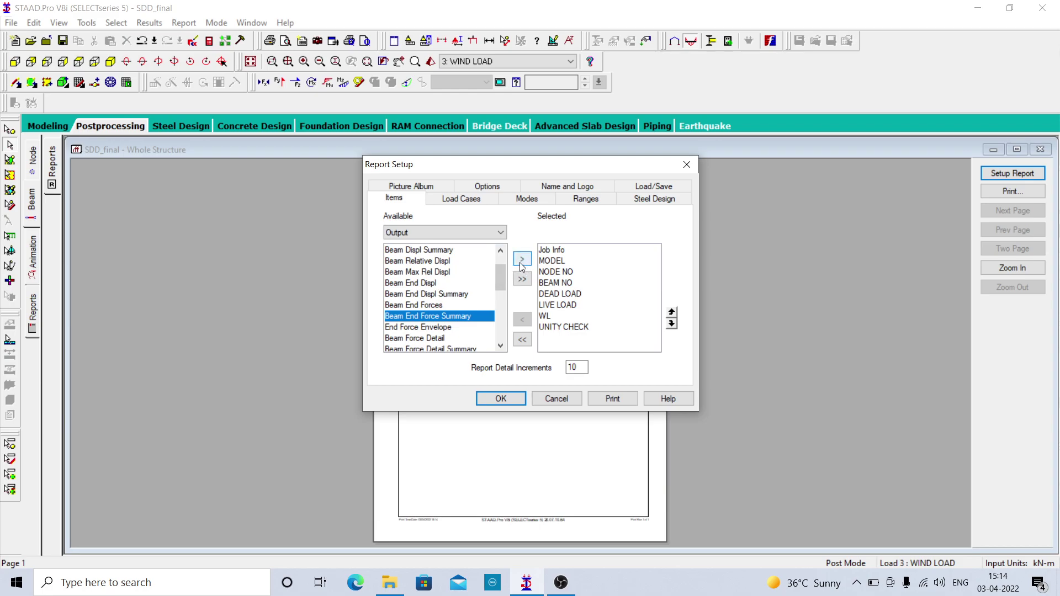
{"action": "left_click", "coordinate": [521, 259]}
Add the Output item Reaction Summary to the report.
{"action": "left_click", "coordinate": [501, 345]}
{"action": "left_click", "coordinate": [501, 345]}
{"action": "left_click", "coordinate": [501, 346]}
{"action": "left_click", "coordinate": [500, 346]}
{"action": "left_click", "coordinate": [500, 346]}
{"action": "left_click", "coordinate": [500, 345]}
{"action": "left_click", "coordinate": [501, 346]}
{"action": "left_click", "coordinate": [501, 346]}
{"action": "left_click", "coordinate": [500, 346]}
{"action": "left_click", "coordinate": [500, 345]}
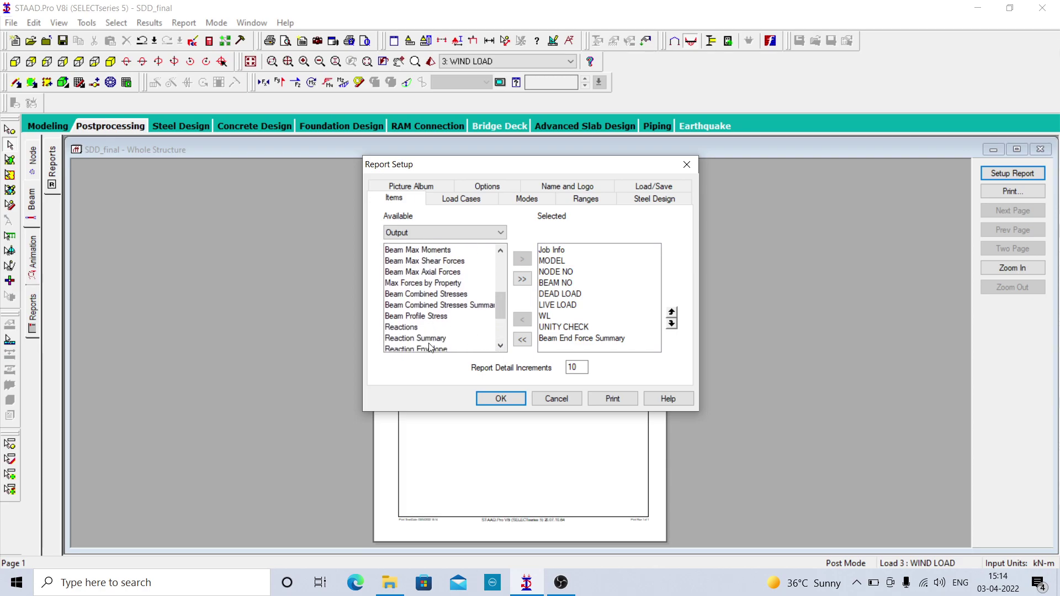
{"action": "left_click", "coordinate": [436, 338]}
{"action": "left_click", "coordinate": [522, 260]}
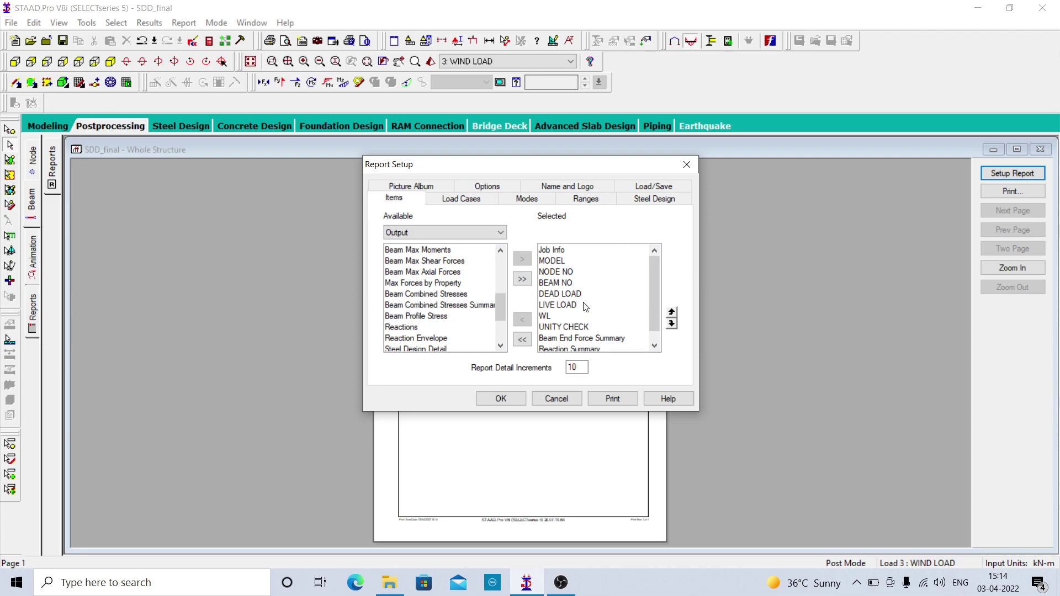
Move UNITY CHECK to the end of the report contents.
{"action": "left_click", "coordinate": [562, 326]}
{"action": "left_click", "coordinate": [671, 324]}
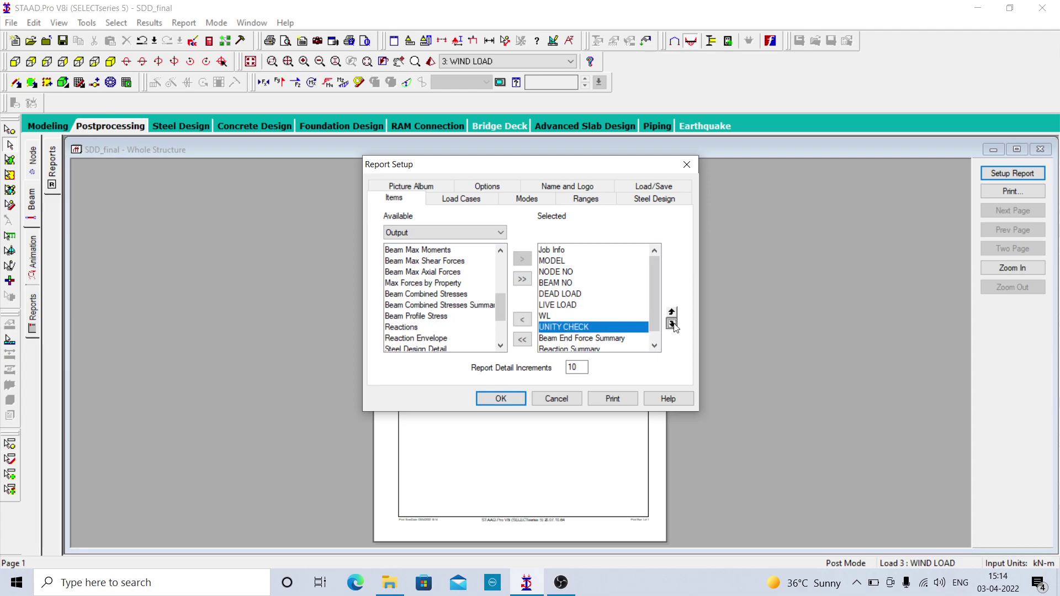
{"action": "left_click", "coordinate": [671, 324]}
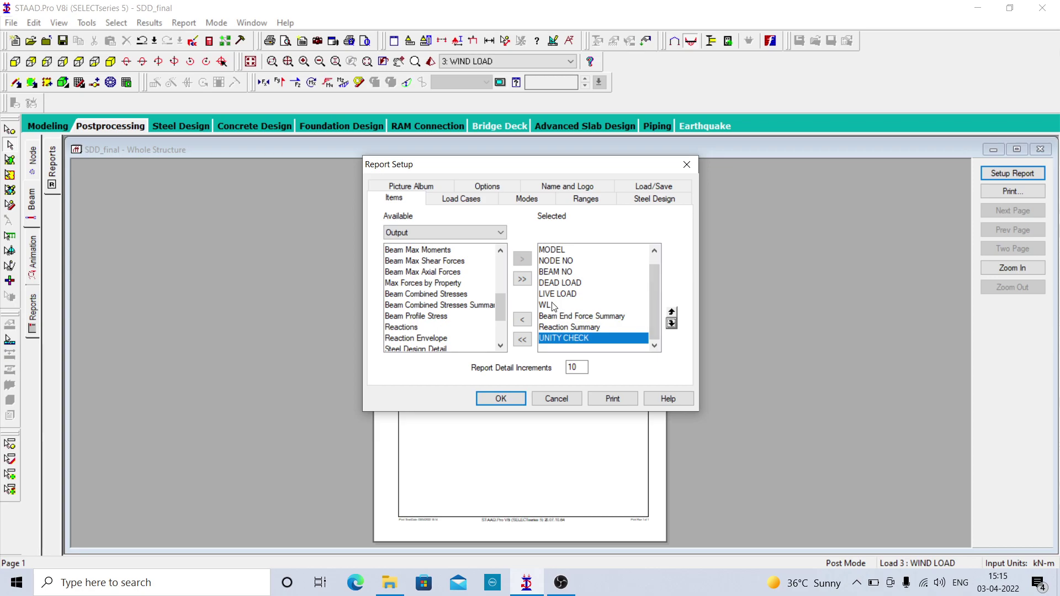
Add the Input item Sections to the report.
{"action": "left_click", "coordinate": [446, 234]}
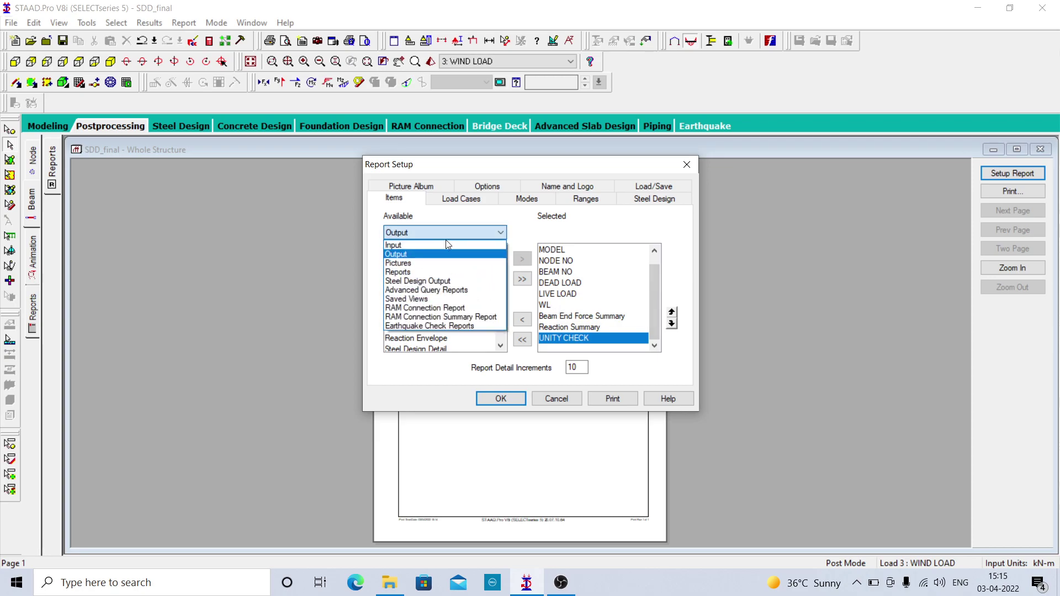
{"action": "left_click", "coordinate": [440, 245]}
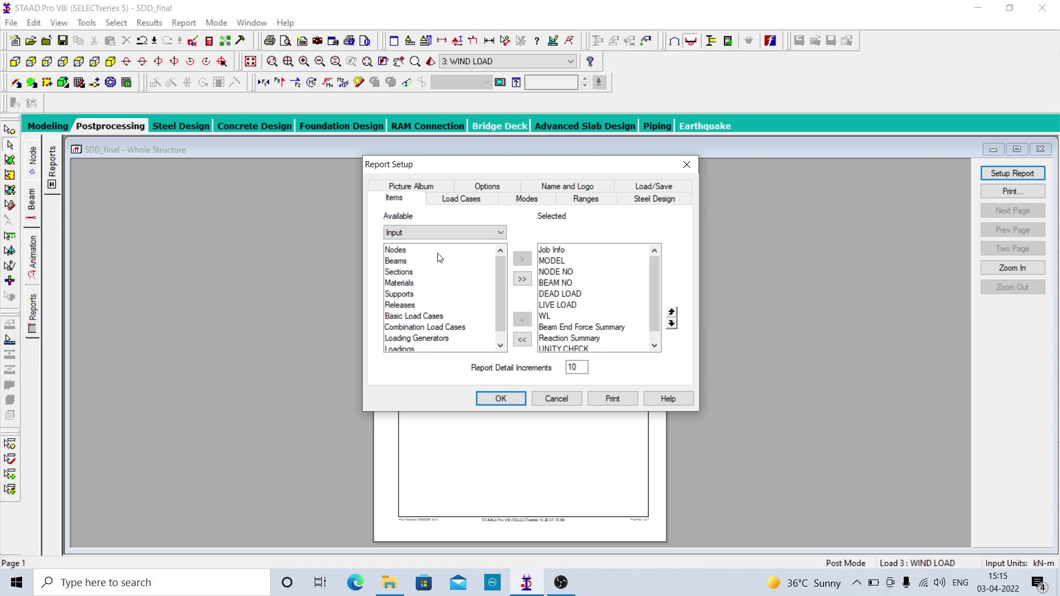
{"action": "left_click", "coordinate": [411, 284]}
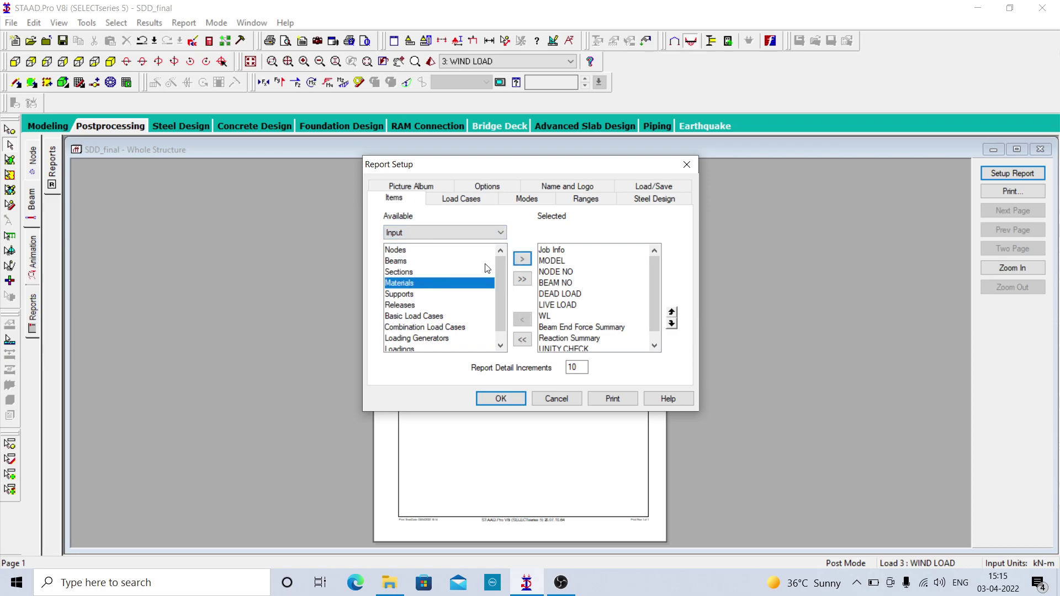
{"action": "left_click", "coordinate": [409, 273]}
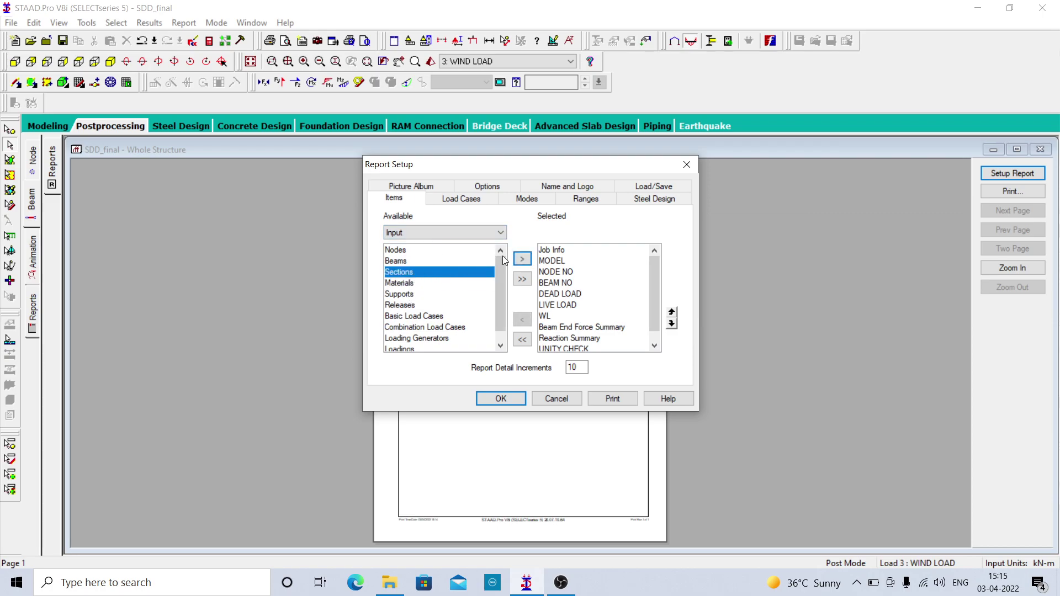
{"action": "left_click", "coordinate": [522, 259]}
Move Sections up the report contents to sit directly after Job Info.
{"action": "left_click_drag", "start_coordinate": [657, 302], "coordinate": [658, 319]}
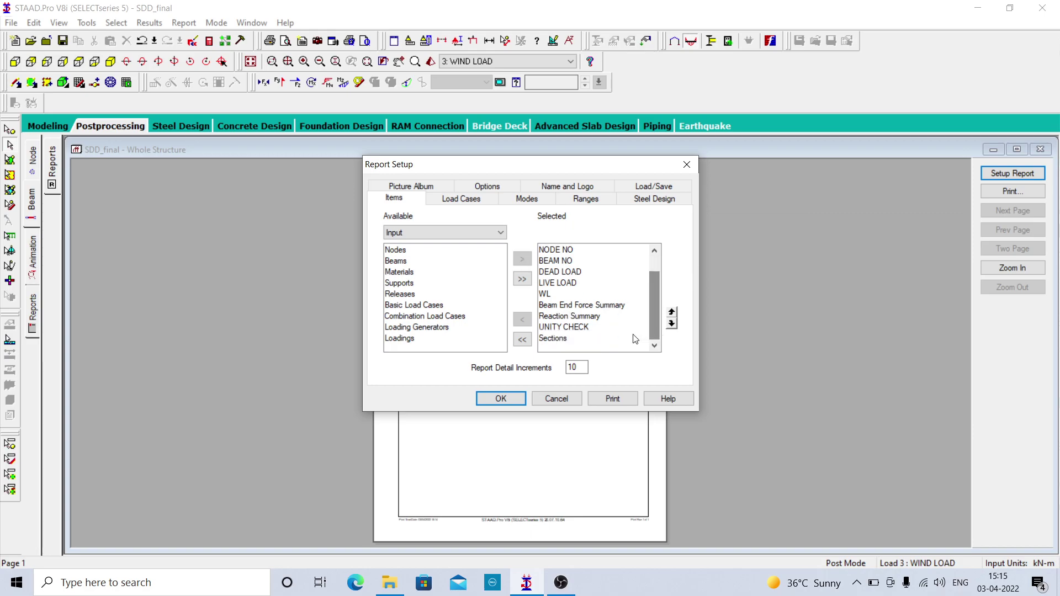
{"action": "left_click", "coordinate": [568, 338]}
{"action": "left_click", "coordinate": [671, 312]}
{"action": "left_click", "coordinate": [671, 312]}
{"action": "left_click", "coordinate": [672, 313]}
{"action": "left_click", "coordinate": [672, 312]}
{"action": "left_click", "coordinate": [671, 312]}
{"action": "left_click", "coordinate": [671, 312]}
{"action": "left_click", "coordinate": [671, 313]}
{"action": "left_click", "coordinate": [671, 312]}
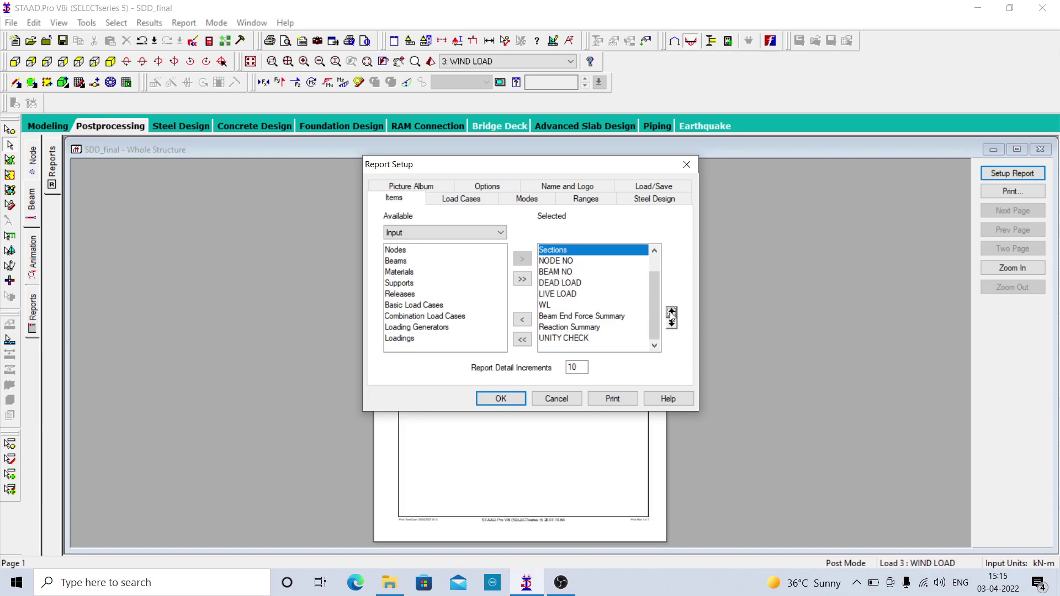
{"action": "left_click", "coordinate": [671, 312]}
{"action": "left_click_drag", "start_coordinate": [653, 294], "coordinate": [653, 275]}
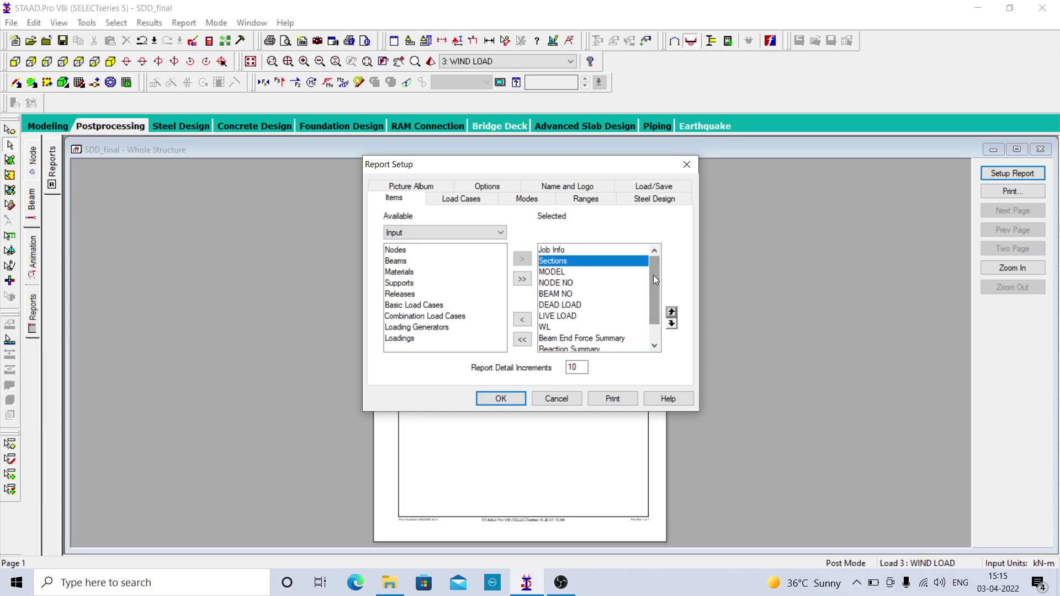
Generate the report and page through the preview to page 6's truss ratio diagram.
{"action": "left_click", "coordinate": [610, 400]}
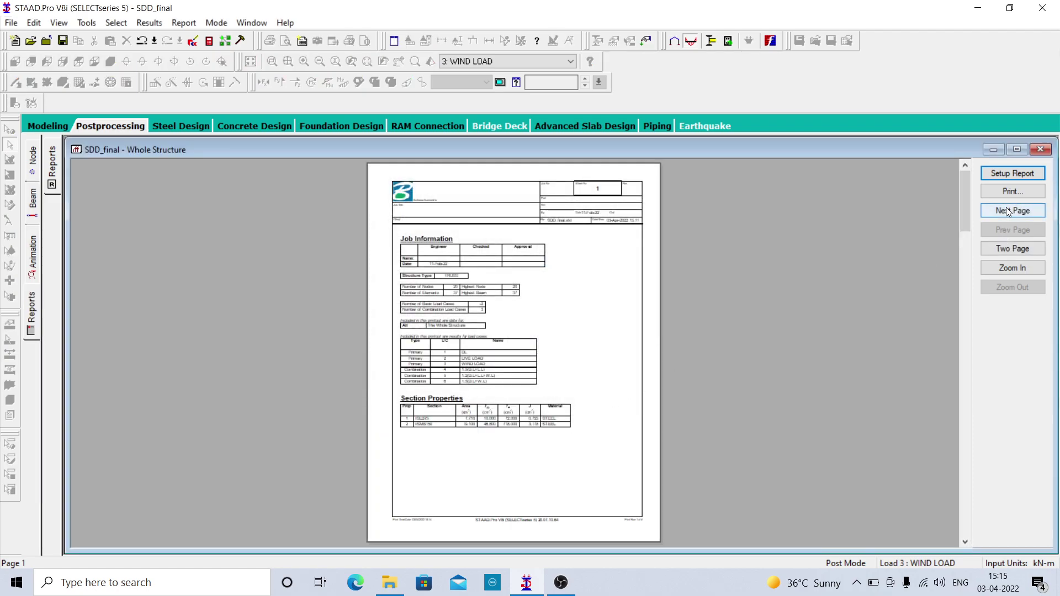
{"action": "left_click", "coordinate": [1008, 212]}
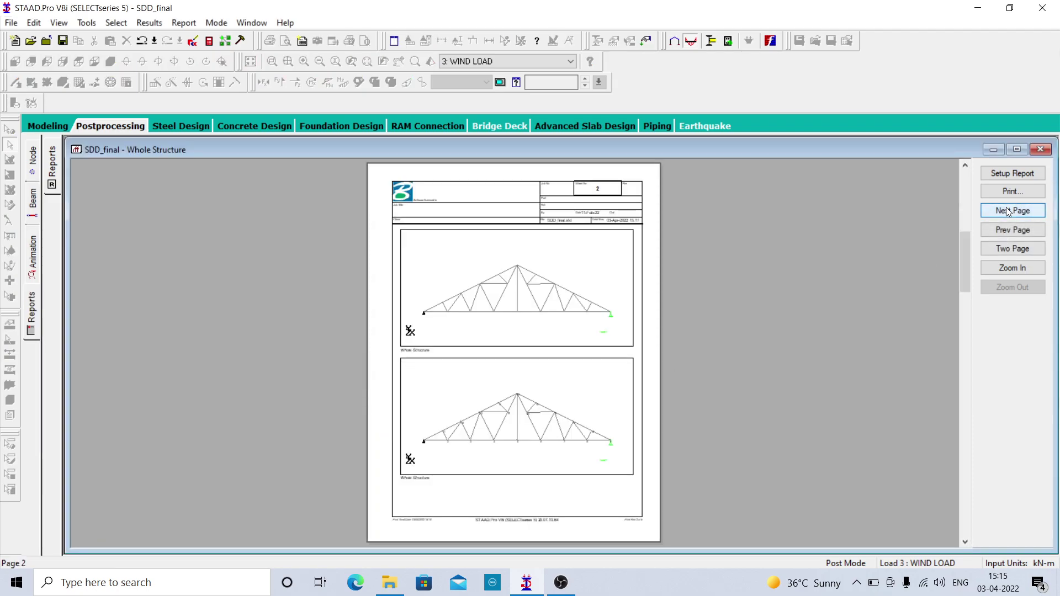
{"action": "left_click", "coordinate": [1008, 211]}
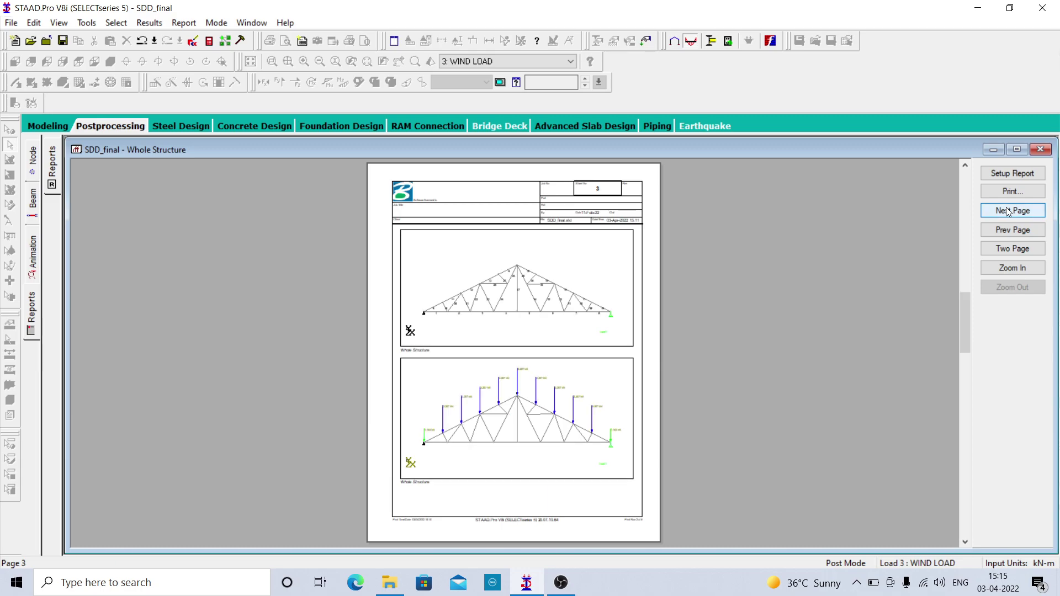
{"action": "left_click", "coordinate": [532, 449]}
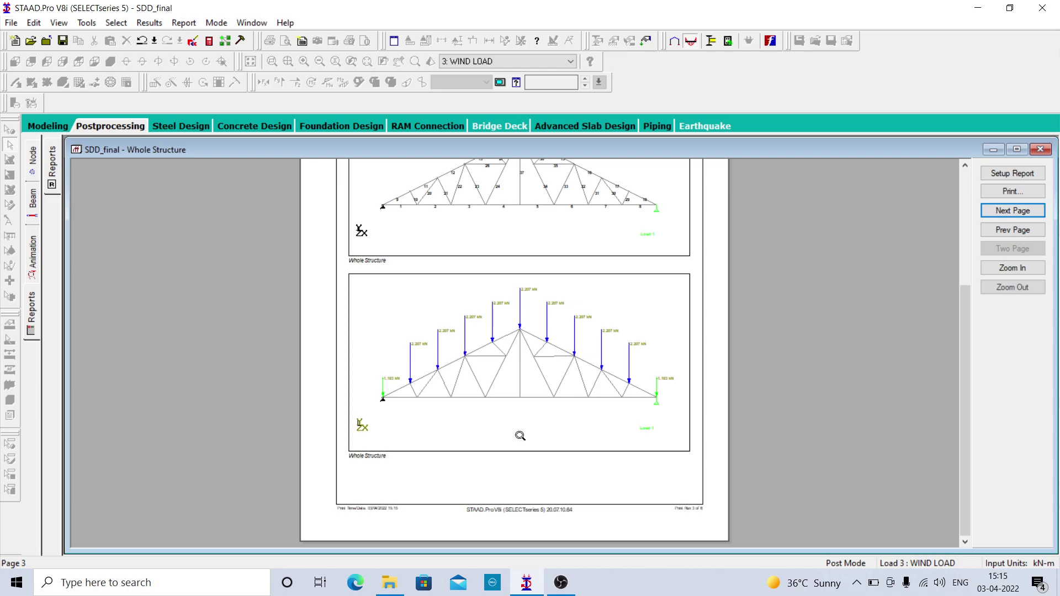
{"action": "left_click", "coordinate": [518, 436]}
{"action": "left_click", "coordinate": [1041, 215]}
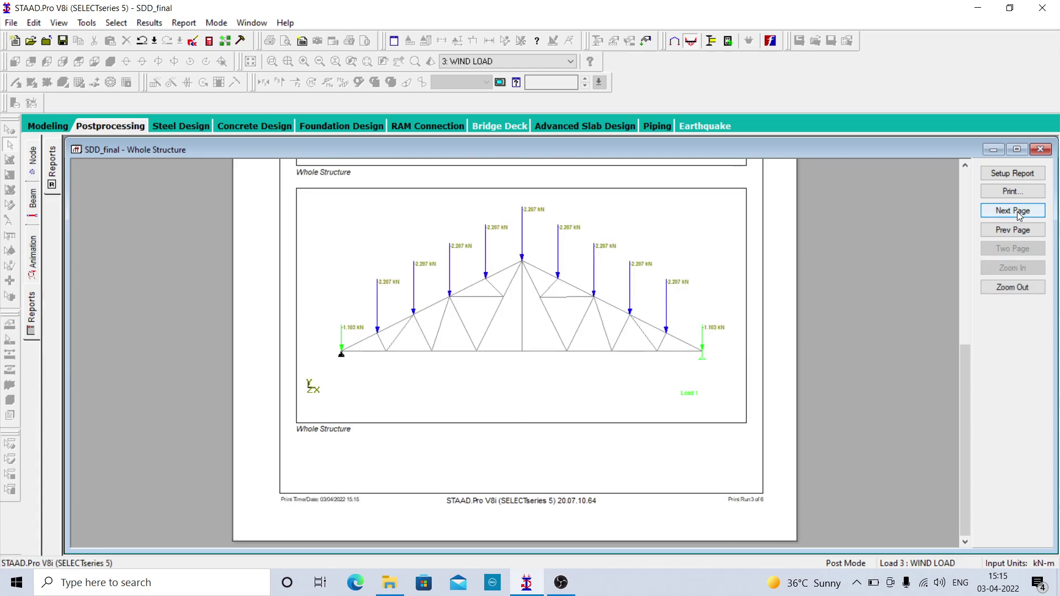
{"action": "left_click", "coordinate": [1041, 216]}
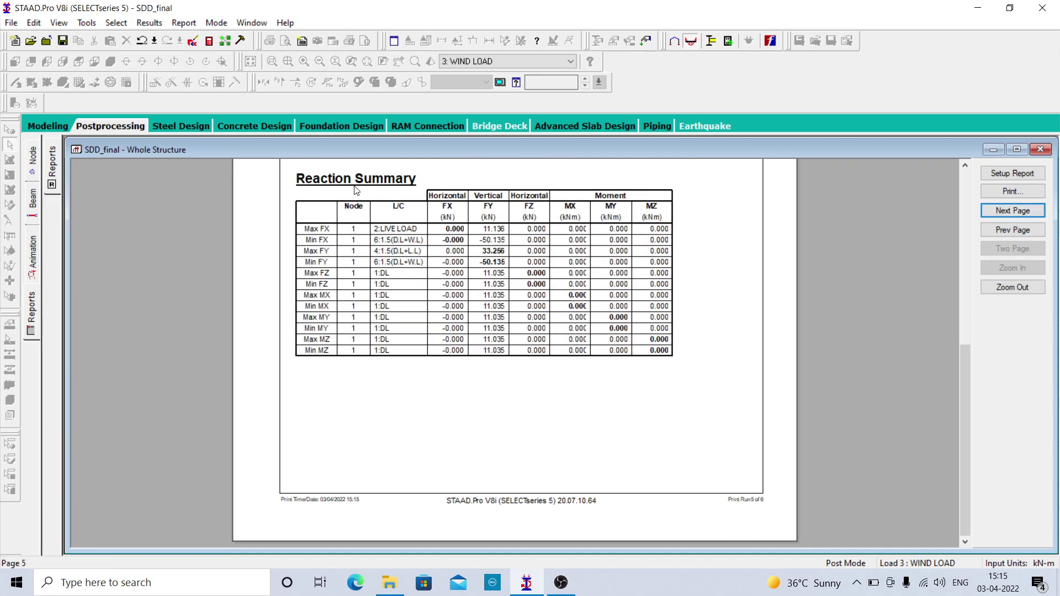
{"action": "left_click", "coordinate": [998, 213]}
{"action": "scroll", "coordinate": [656, 328], "scroll_direction": "up", "scroll_amount": 5}
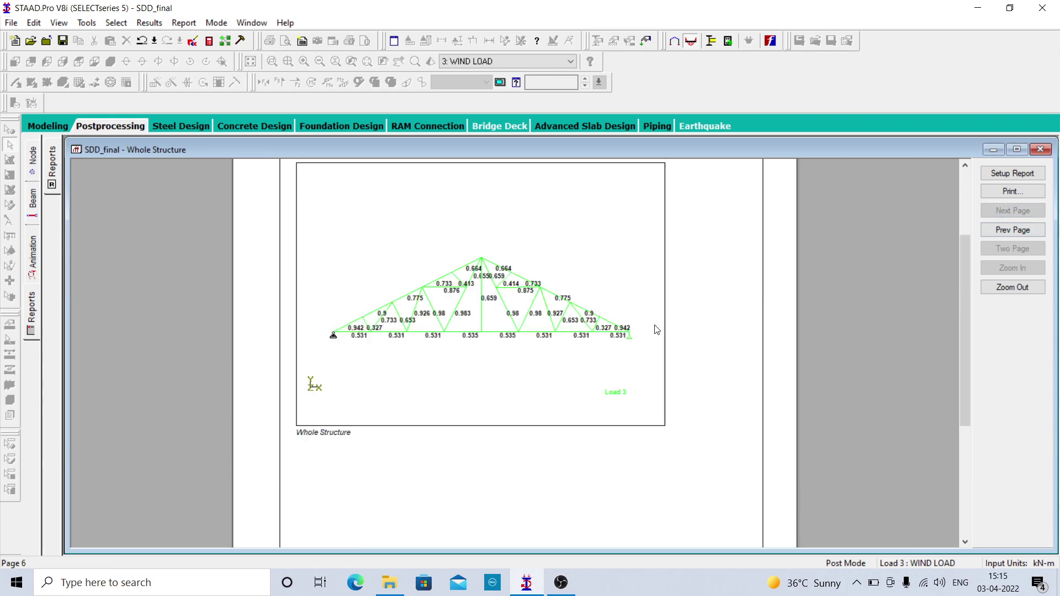
{"action": "scroll", "coordinate": [492, 394], "scroll_direction": "down", "scroll_amount": 2}
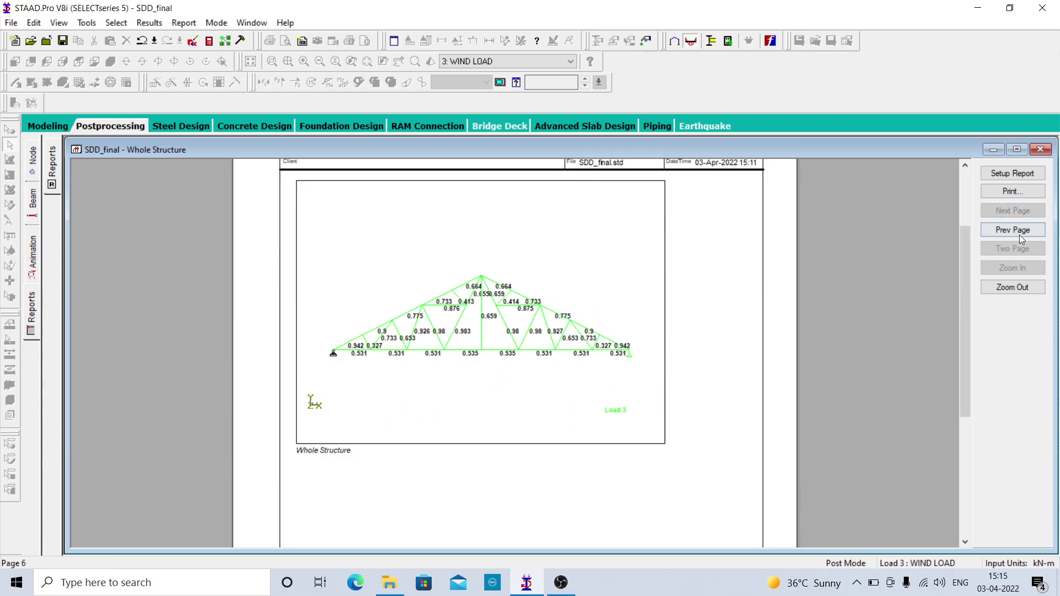
{"action": "scroll", "coordinate": [779, 367], "scroll_direction": "up", "scroll_amount": 2}
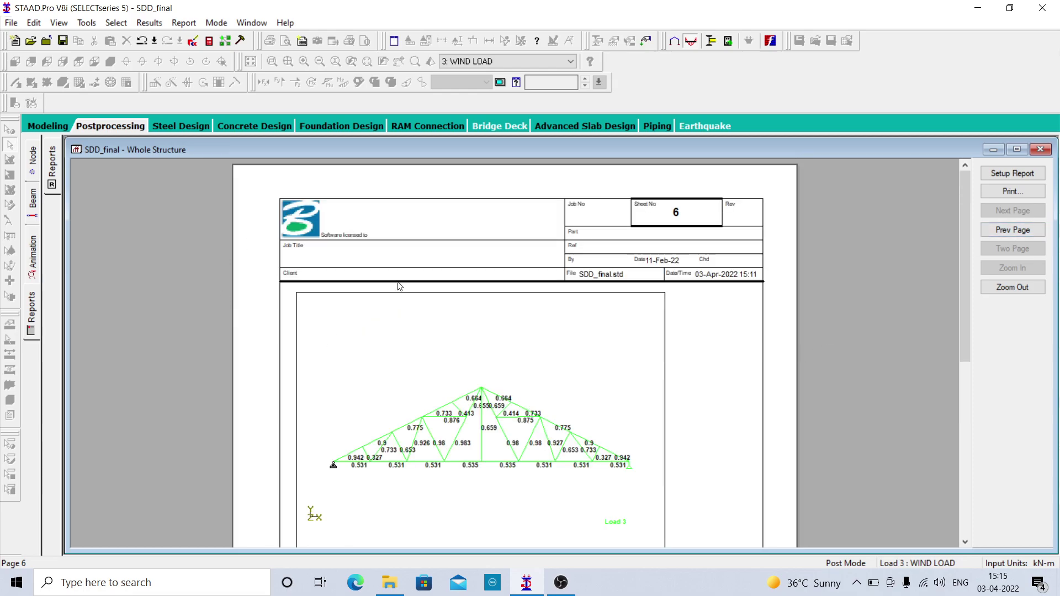
Reopen and close Report Setup, then bring up the report's Print dialog.
{"action": "left_click", "coordinate": [1026, 177]}
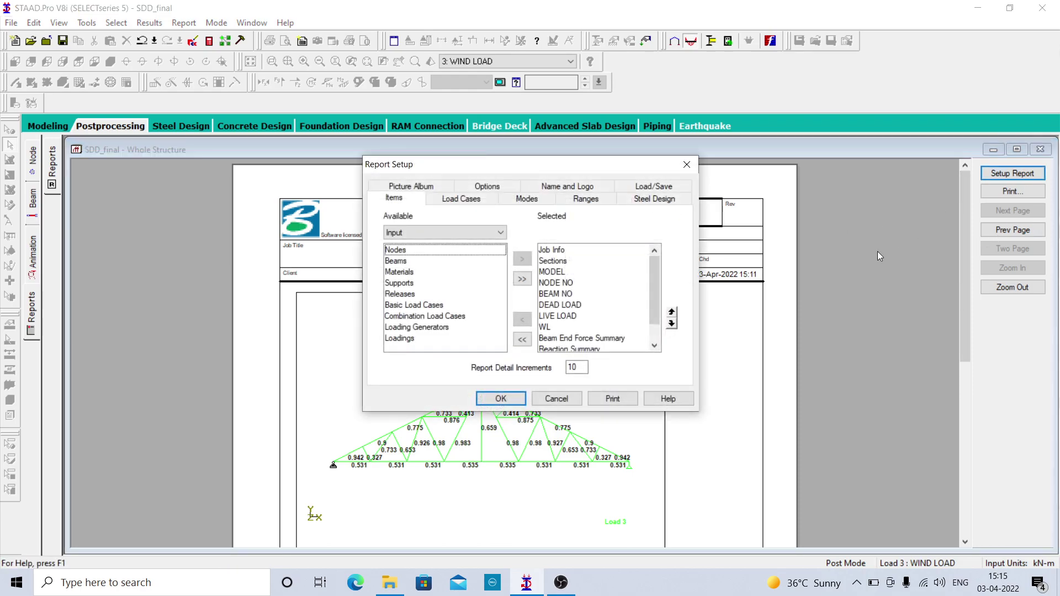
{"action": "left_click", "coordinate": [618, 400]}
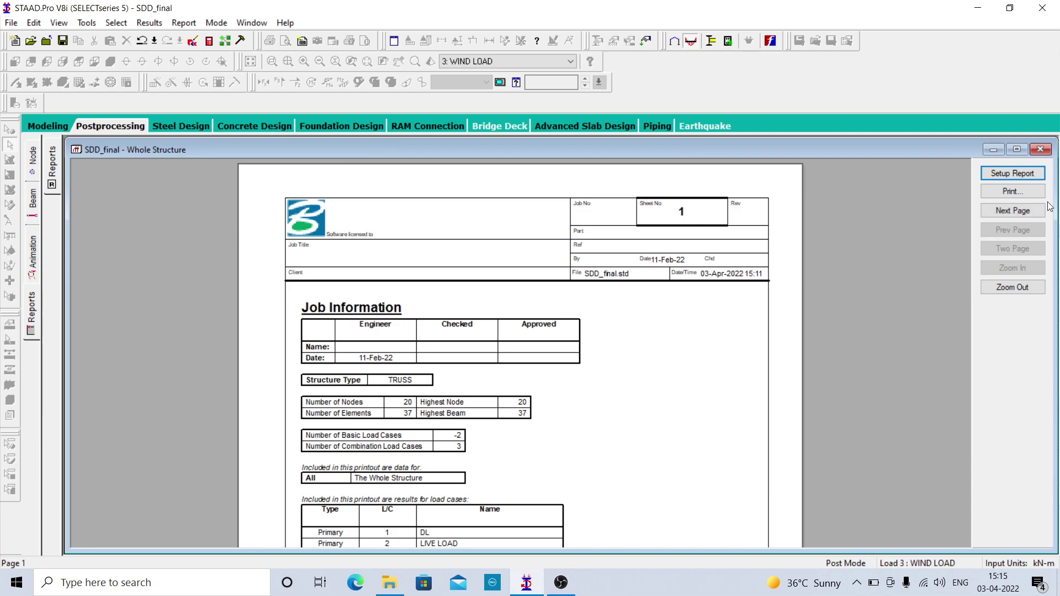
{"action": "left_click", "coordinate": [1027, 191]}
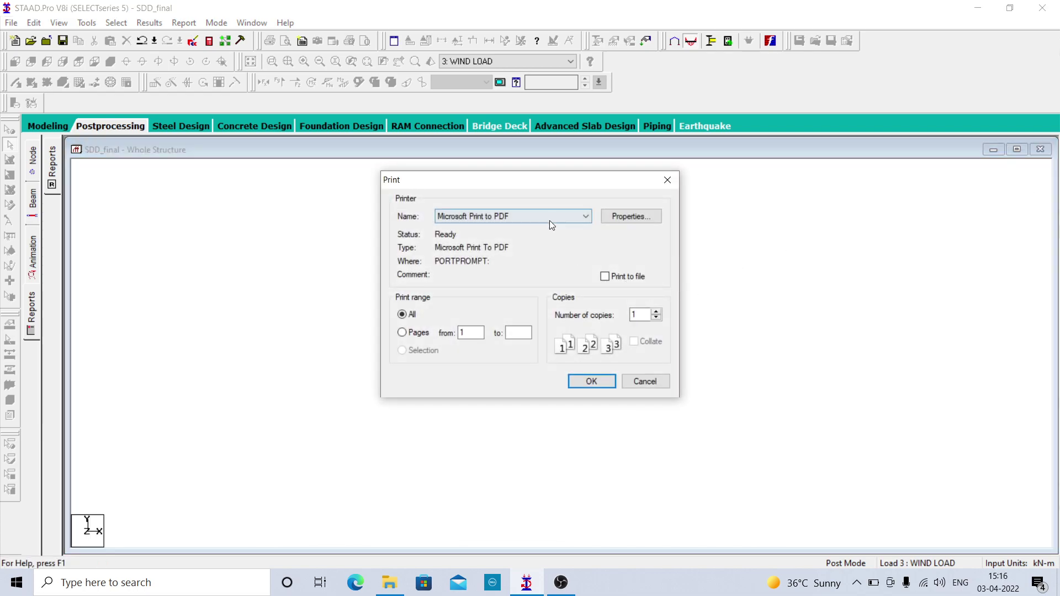
Print all pages of the report using Microsoft Print to PDF.
{"action": "left_click", "coordinate": [511, 219]}
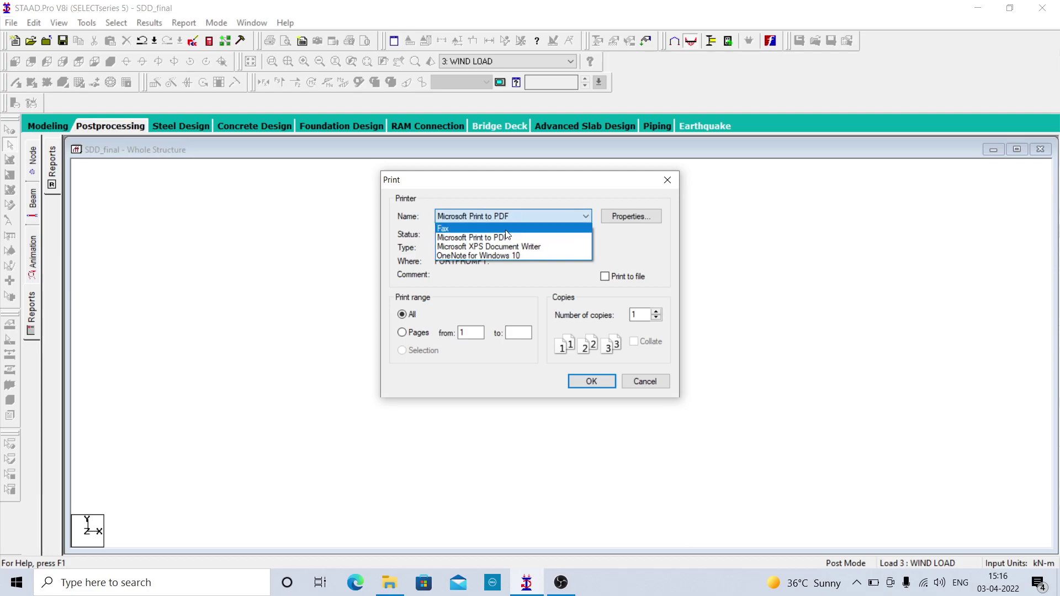
{"action": "left_click", "coordinate": [502, 242]}
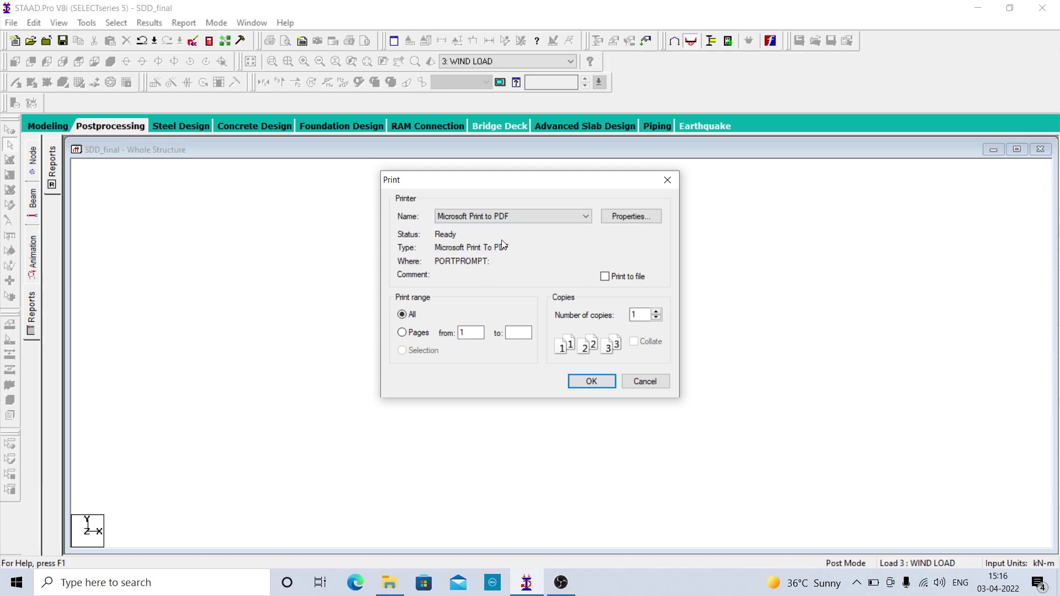
{"action": "left_click", "coordinate": [590, 379]}
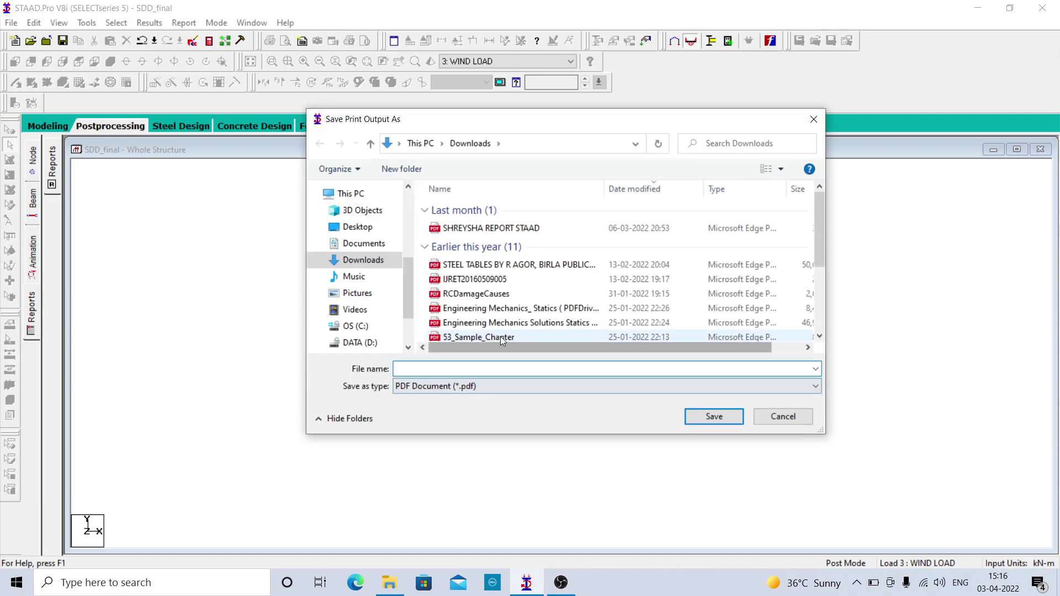
Save the PDF as REPORT in D:\real civil\staad steel design.
{"action": "left_click", "coordinate": [354, 343]}
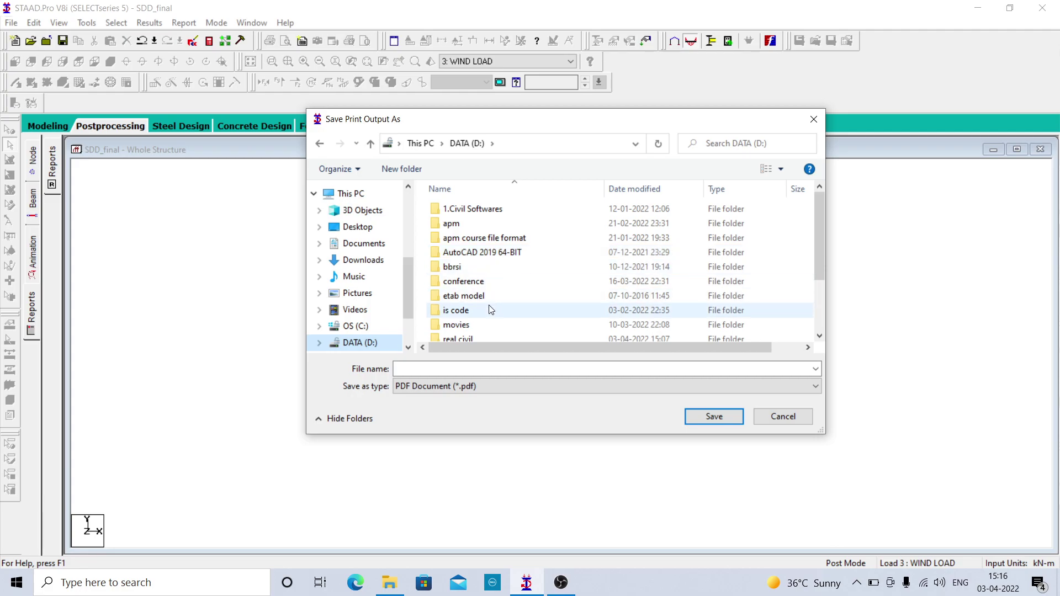
{"action": "double_click", "coordinate": [480, 338]}
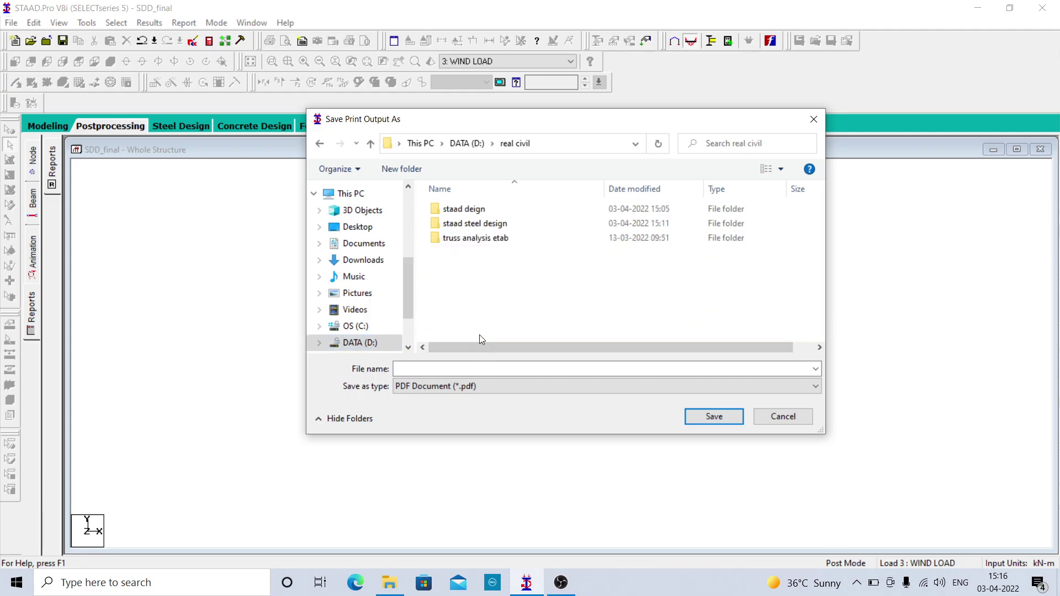
{"action": "double_click", "coordinate": [491, 224]}
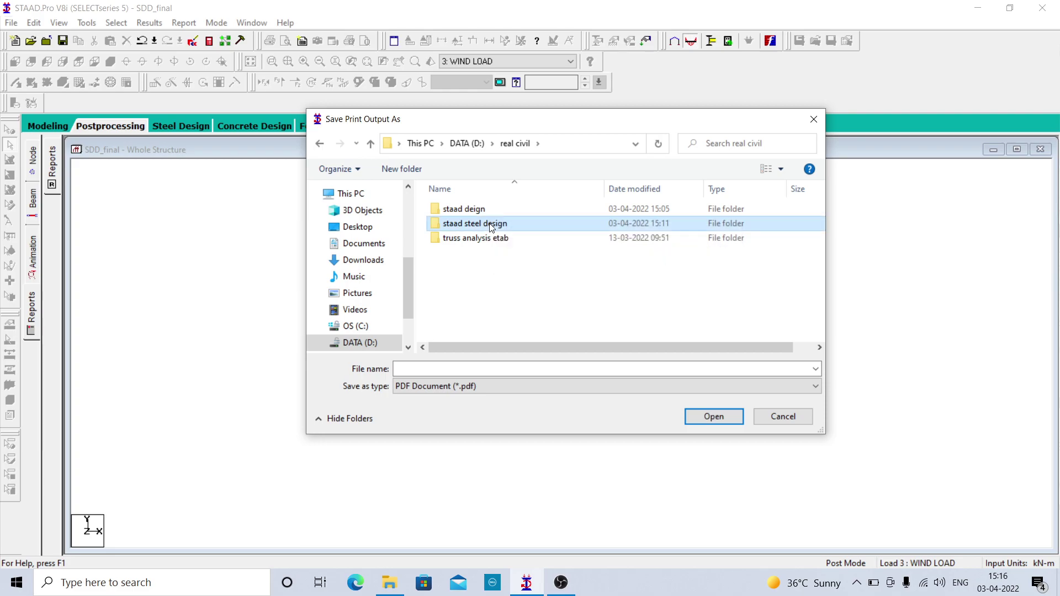
{"action": "left_click", "coordinate": [445, 365]}
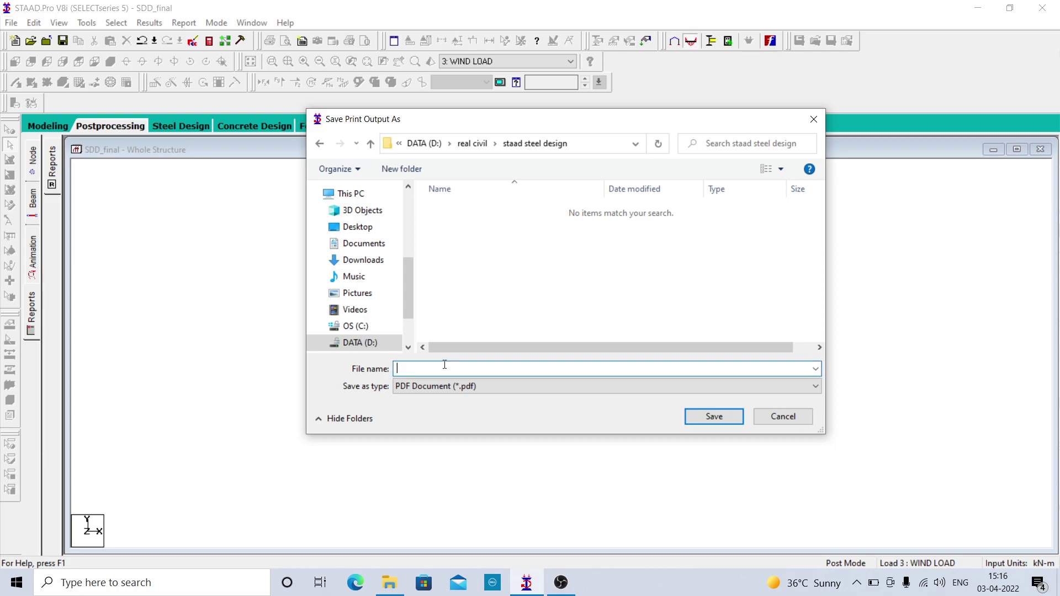
{"action": "type", "text": "T"}
{"action": "key", "text": "BackSpace"}
{"action": "type", "text": "REPORT"}
{"action": "left_click", "coordinate": [714, 417]}
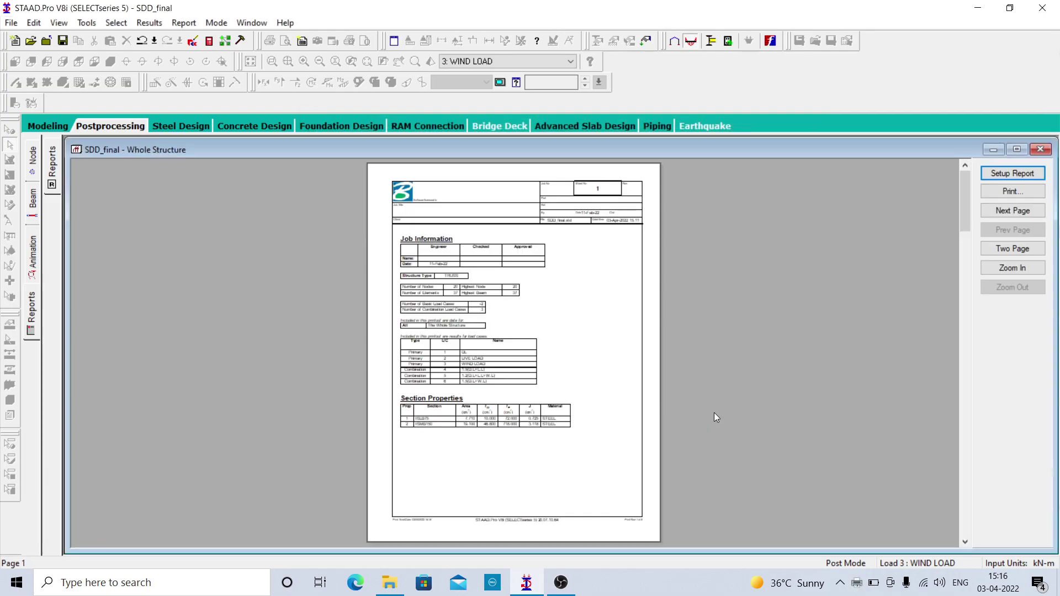
Open REPORT.pdf from the staad steel design folder in Microsoft Edge.
{"action": "left_click", "coordinate": [389, 583]}
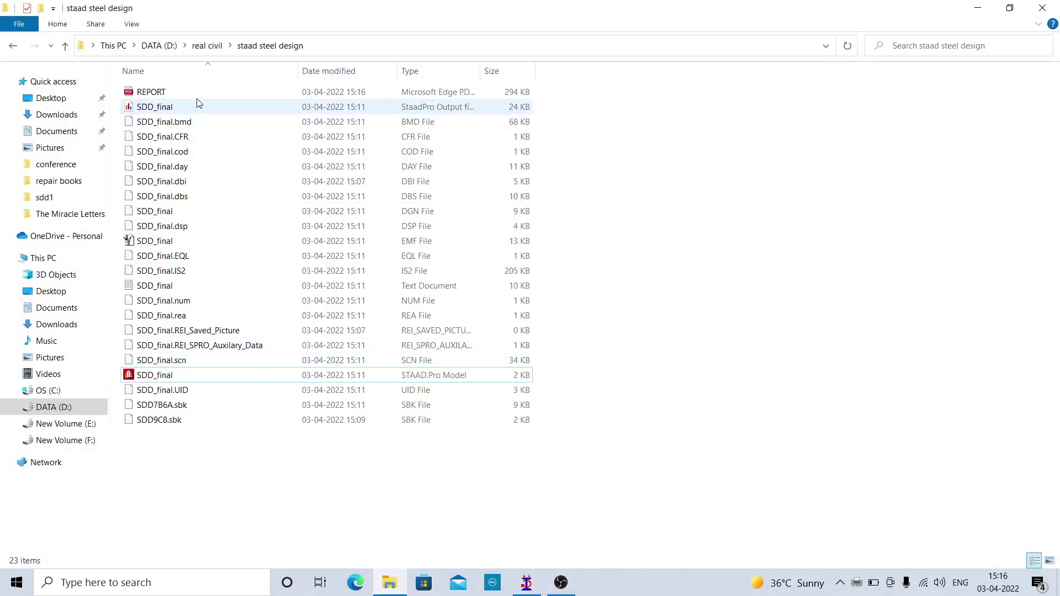
{"action": "double_click", "coordinate": [194, 94]}
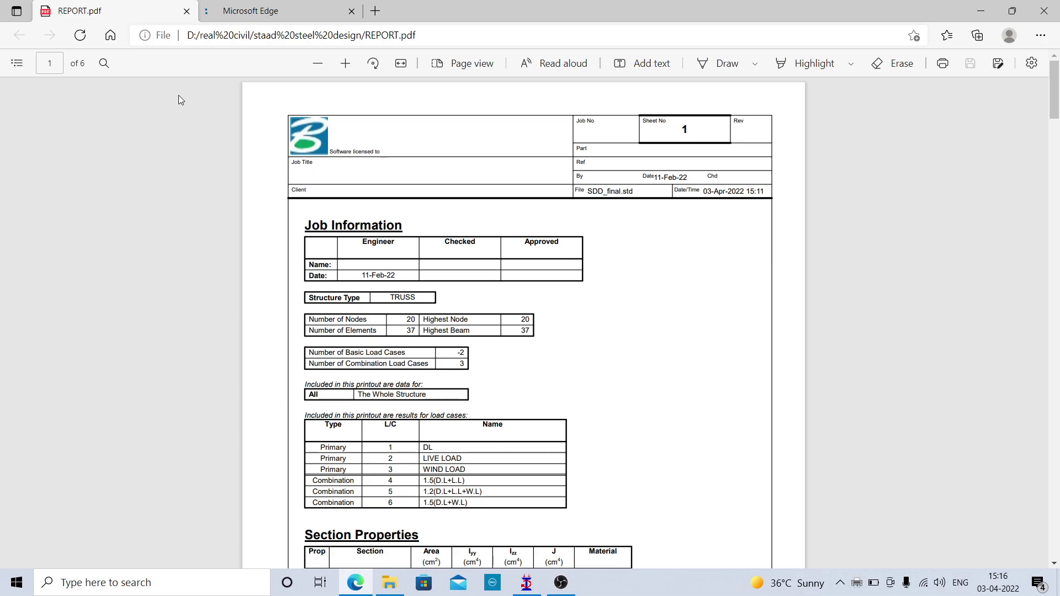
Scroll REPORT.pdf from the Job Information page down to page 6's unity check diagram.
{"action": "scroll", "coordinate": [756, 316], "scroll_direction": "down", "scroll_amount": 4}
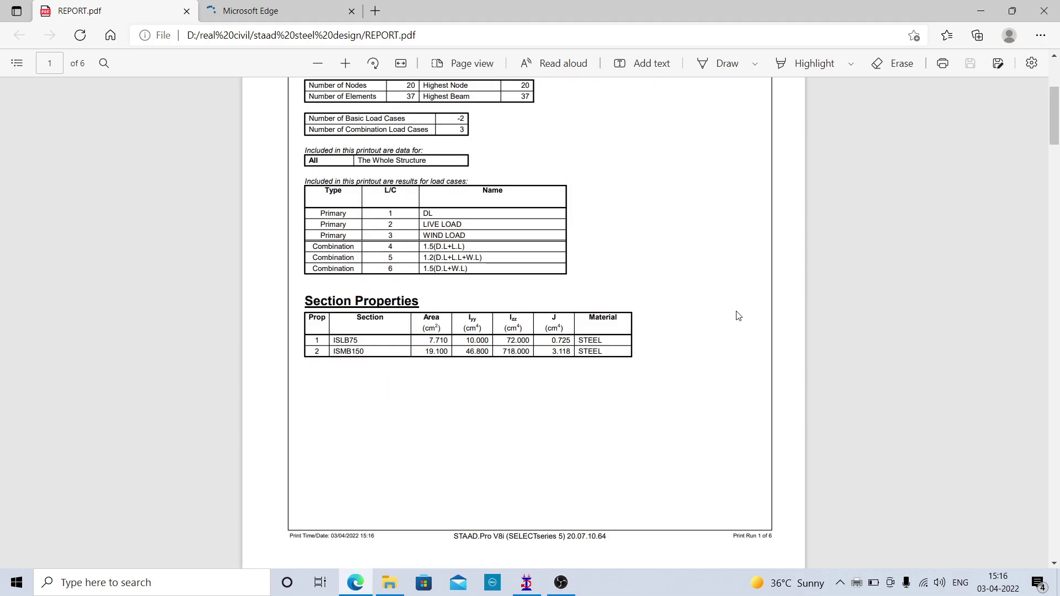
{"action": "scroll", "coordinate": [738, 316], "scroll_direction": "down", "scroll_amount": 15}
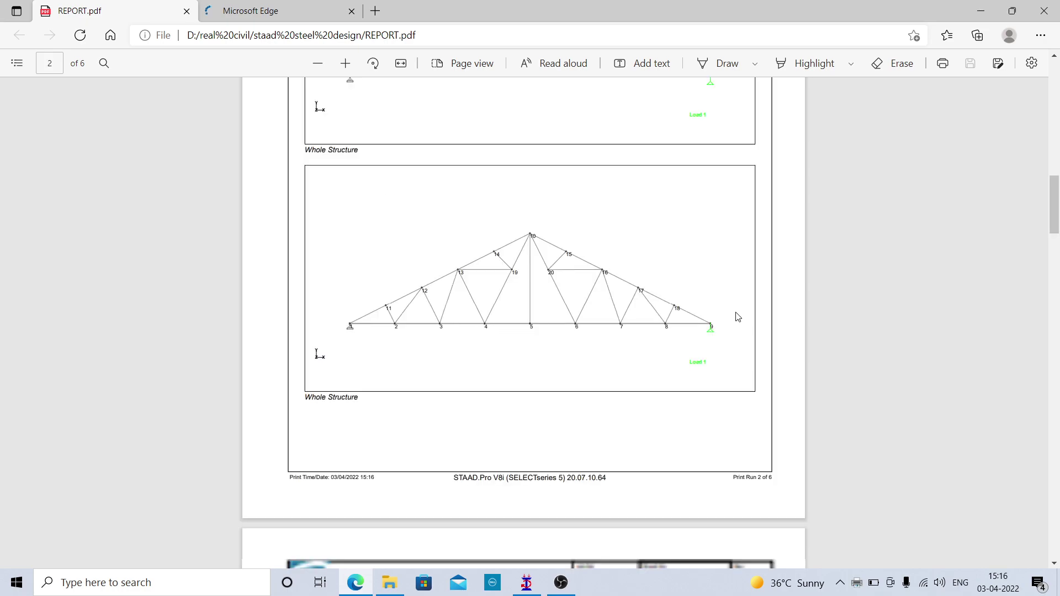
{"action": "scroll", "coordinate": [737, 316], "scroll_direction": "down", "scroll_amount": 7}
{"action": "scroll", "coordinate": [737, 317], "scroll_direction": "down", "scroll_amount": 5}
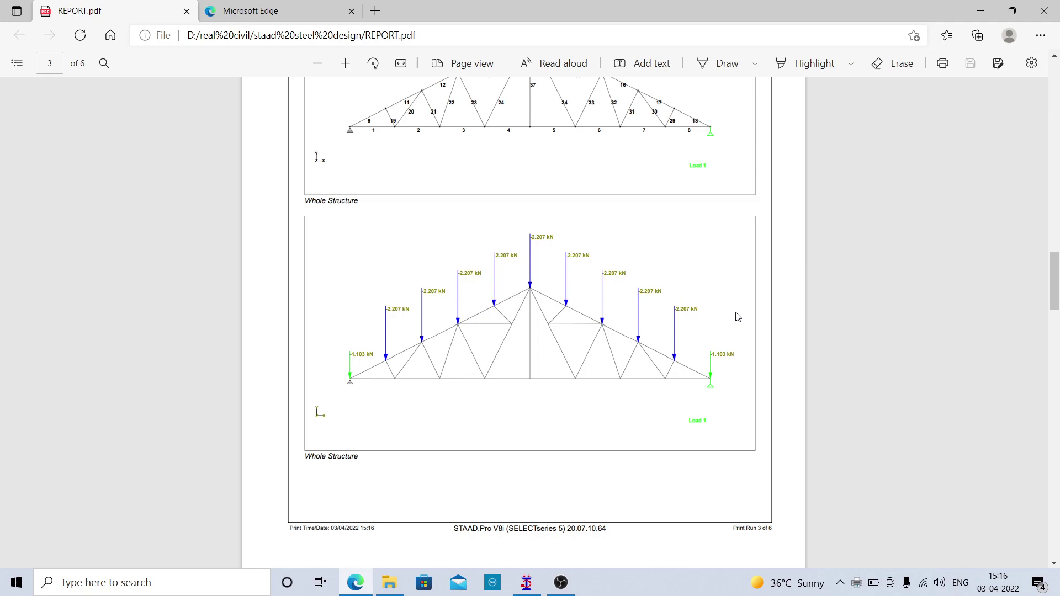
{"action": "scroll", "coordinate": [738, 316], "scroll_direction": "down", "scroll_amount": 1}
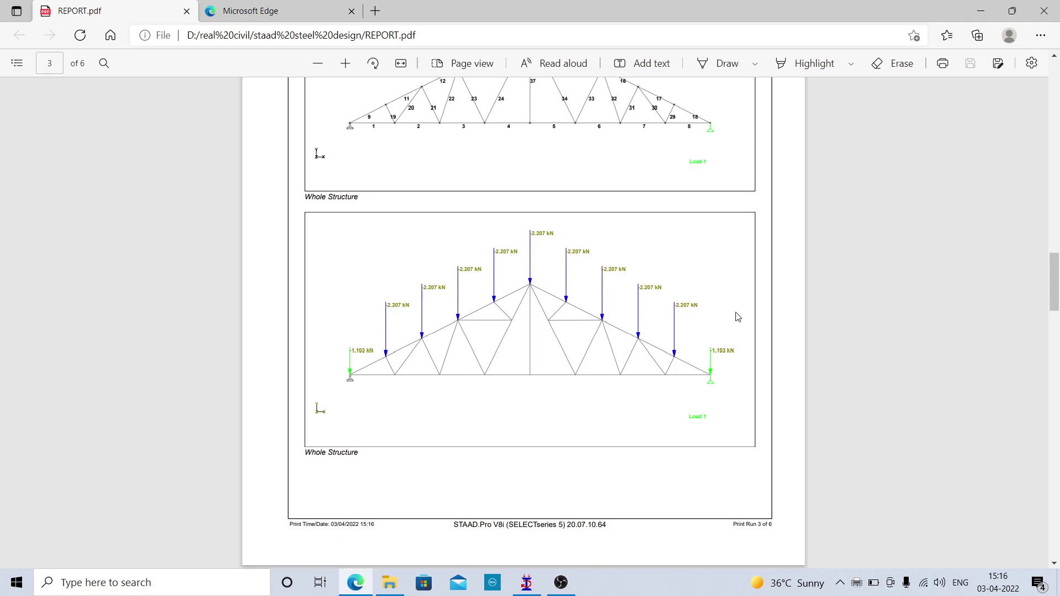
{"action": "scroll", "coordinate": [738, 316], "scroll_direction": "down", "scroll_amount": 7}
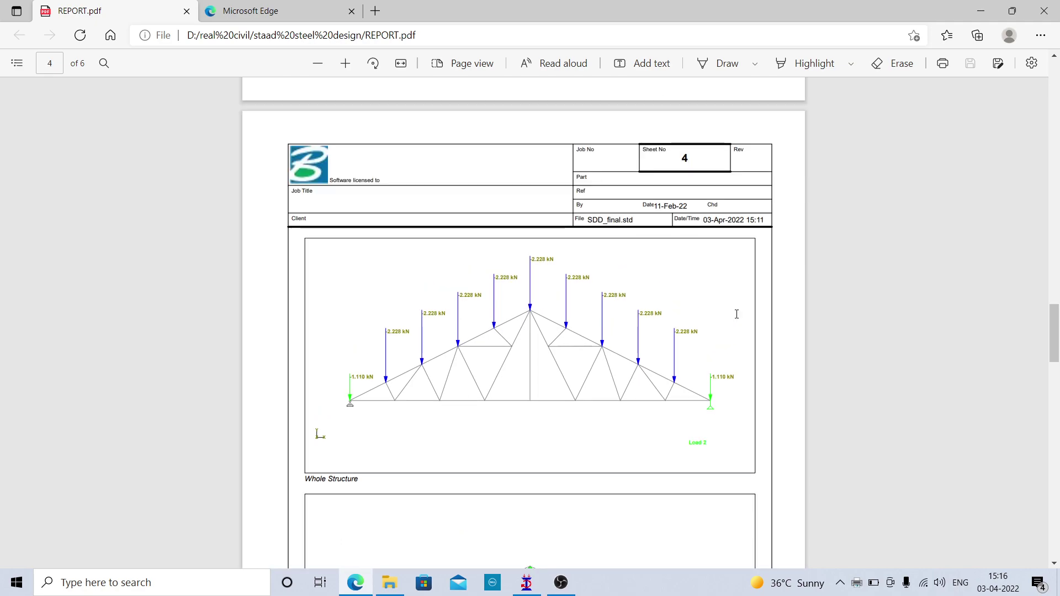
{"action": "scroll", "coordinate": [737, 314], "scroll_direction": "down", "scroll_amount": 10}
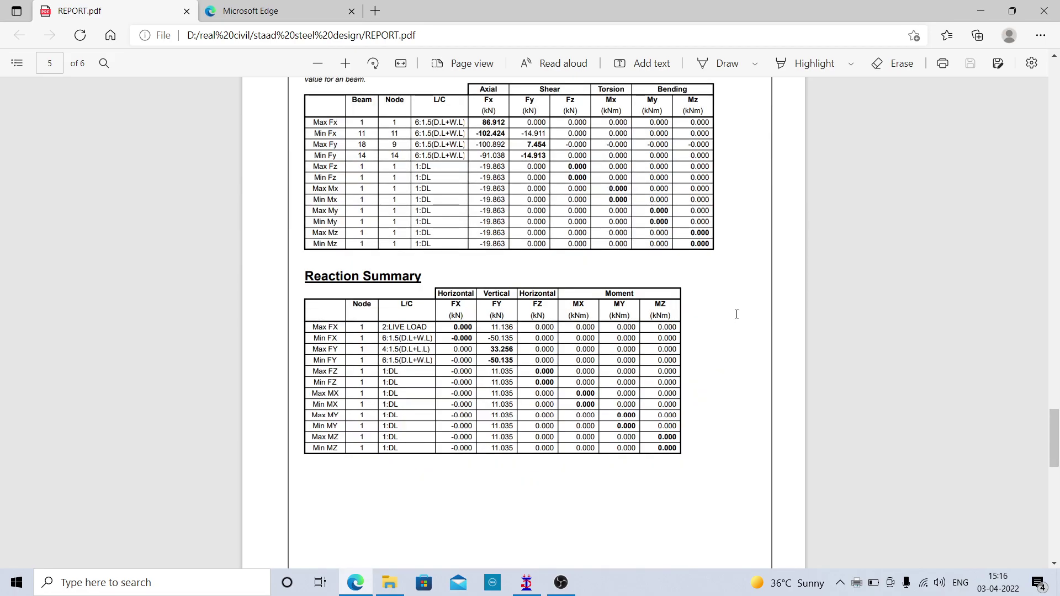
{"action": "scroll", "coordinate": [736, 314], "scroll_direction": "down", "scroll_amount": 4}
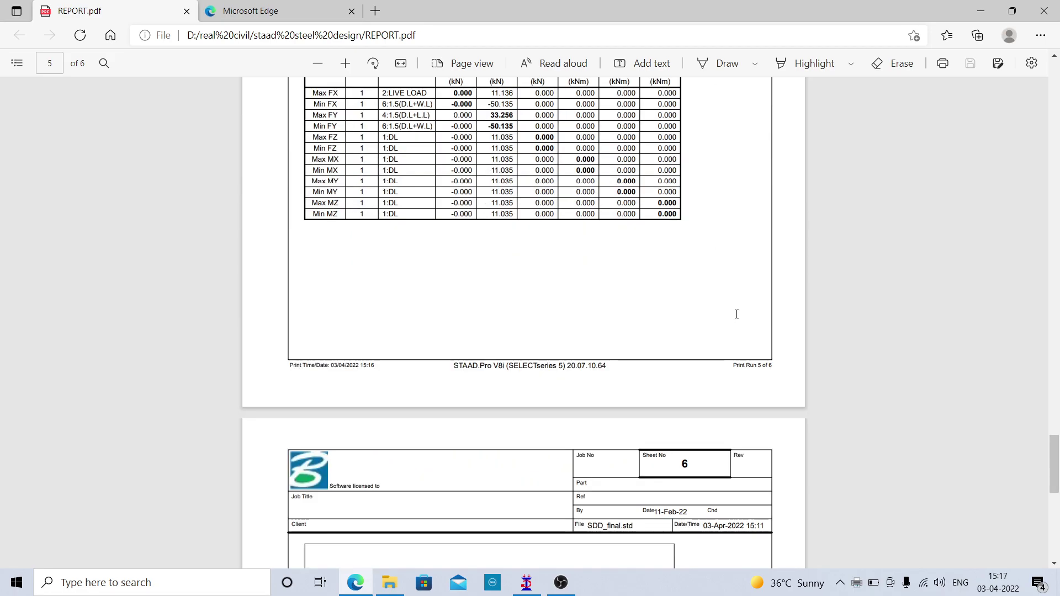
{"action": "scroll", "coordinate": [737, 314], "scroll_direction": "up", "scroll_amount": 4}
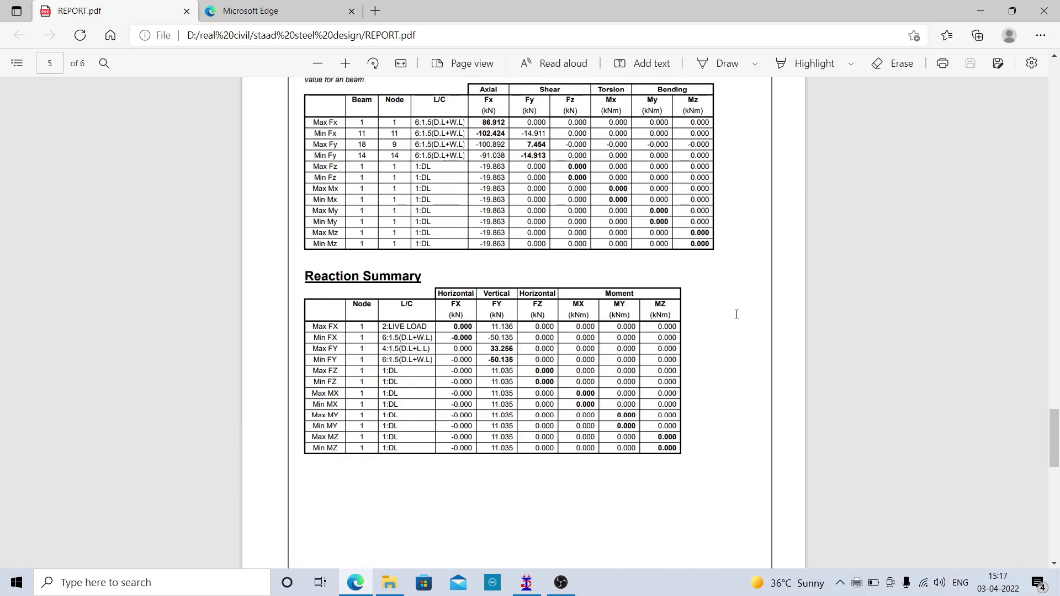
{"action": "scroll", "coordinate": [736, 314], "scroll_direction": "down", "scroll_amount": 15}
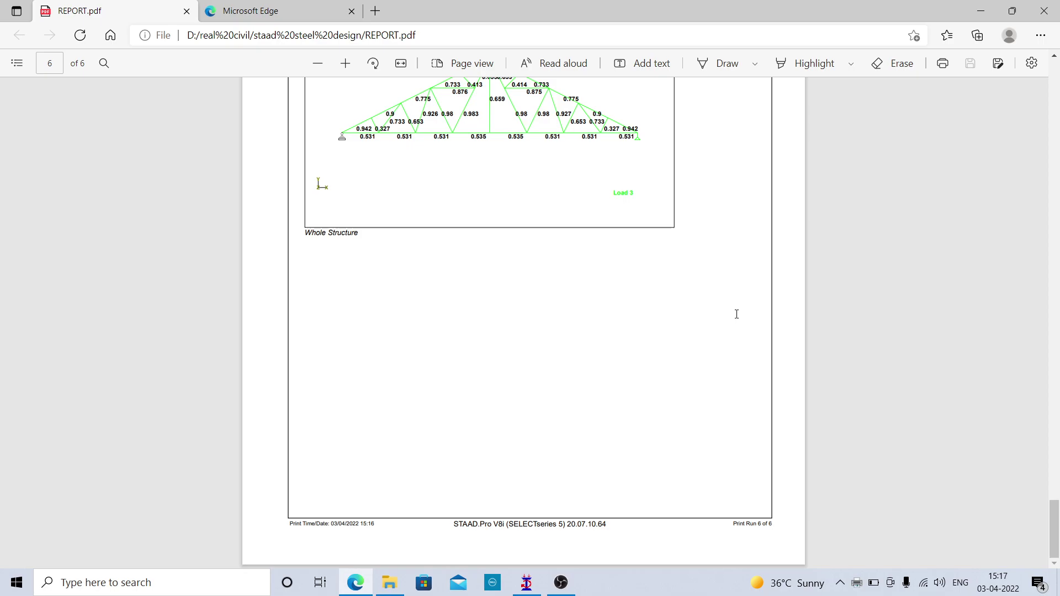
{"action": "scroll", "coordinate": [737, 314], "scroll_direction": "up", "scroll_amount": 7}
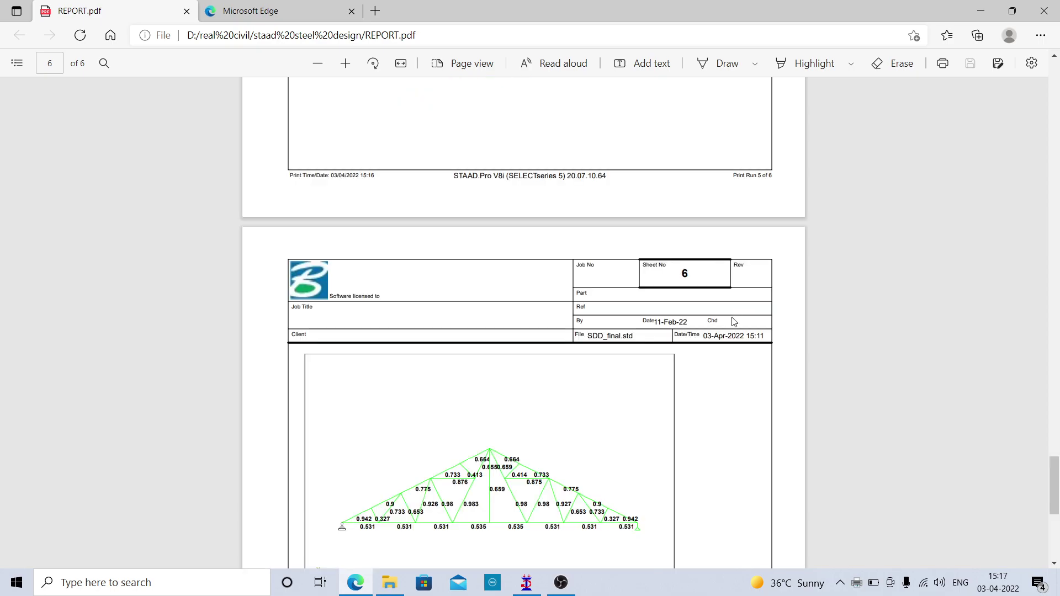